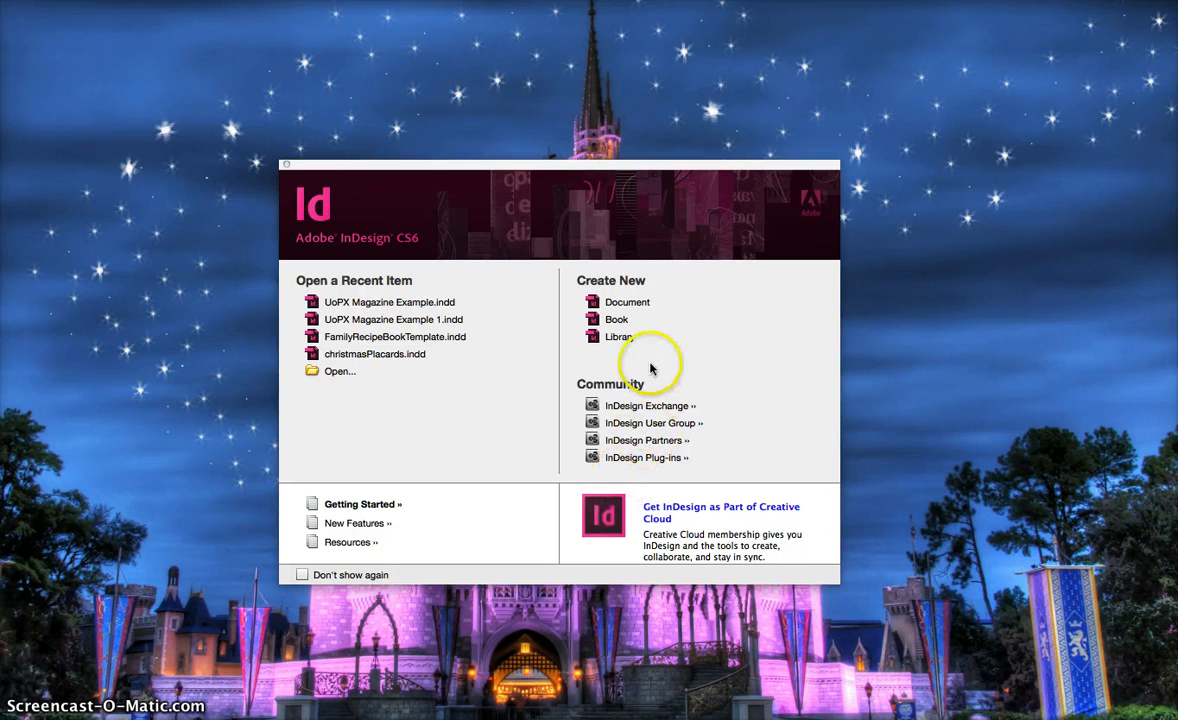
Start a new document setup and keep its intent as Print.
click(627, 303)
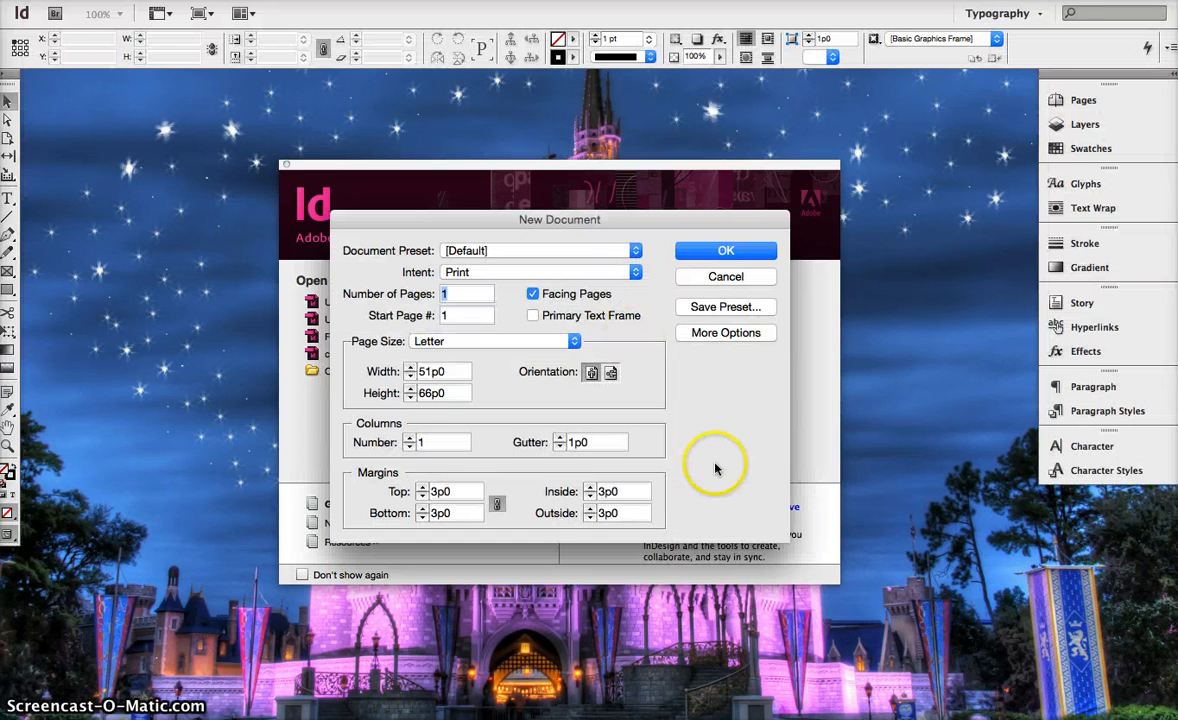
click(531, 272)
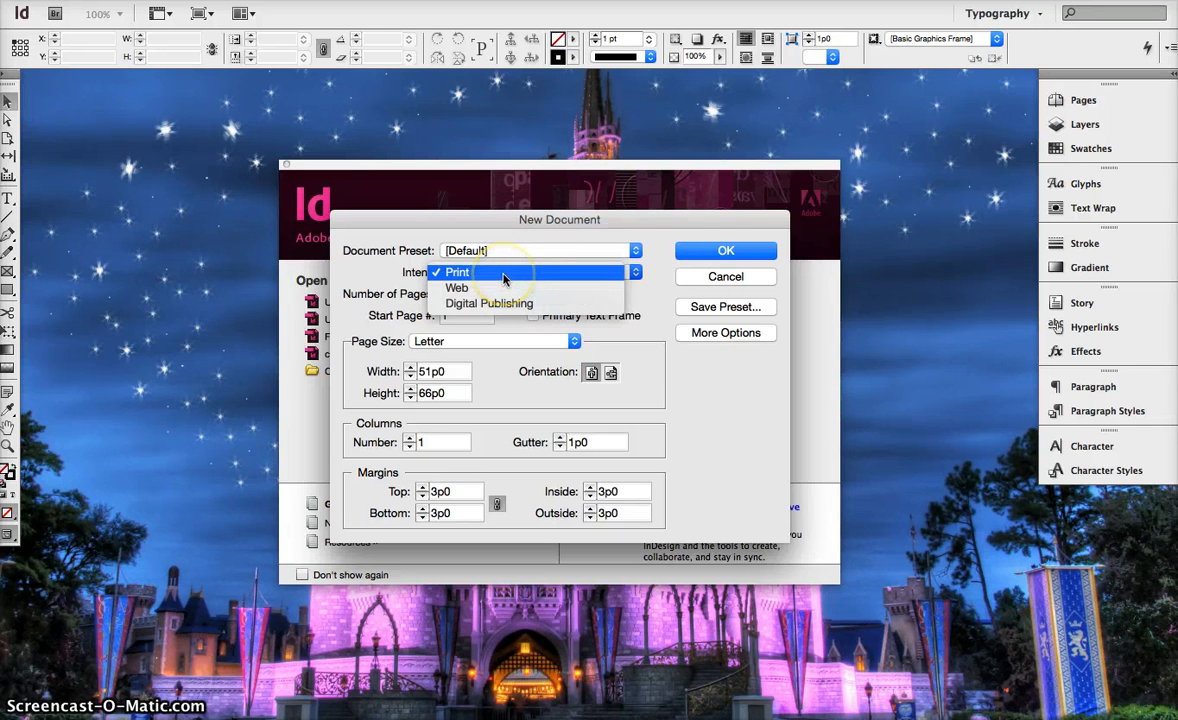
click(503, 272)
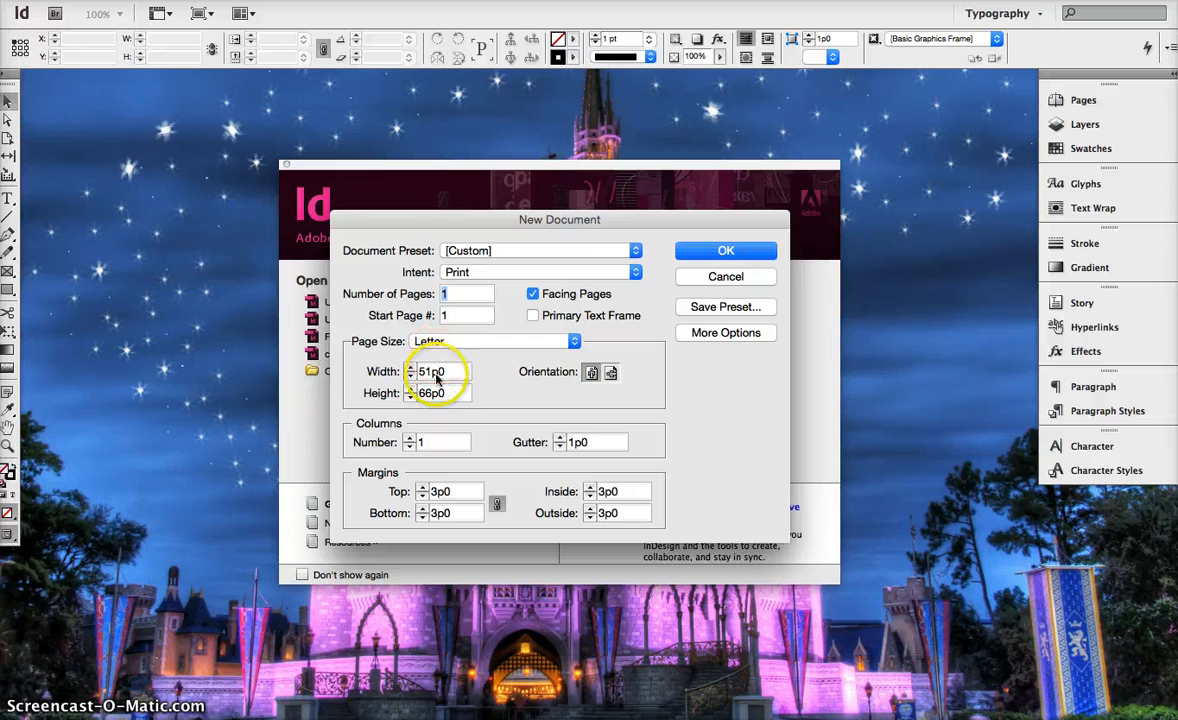
drag(447, 371, 412, 371)
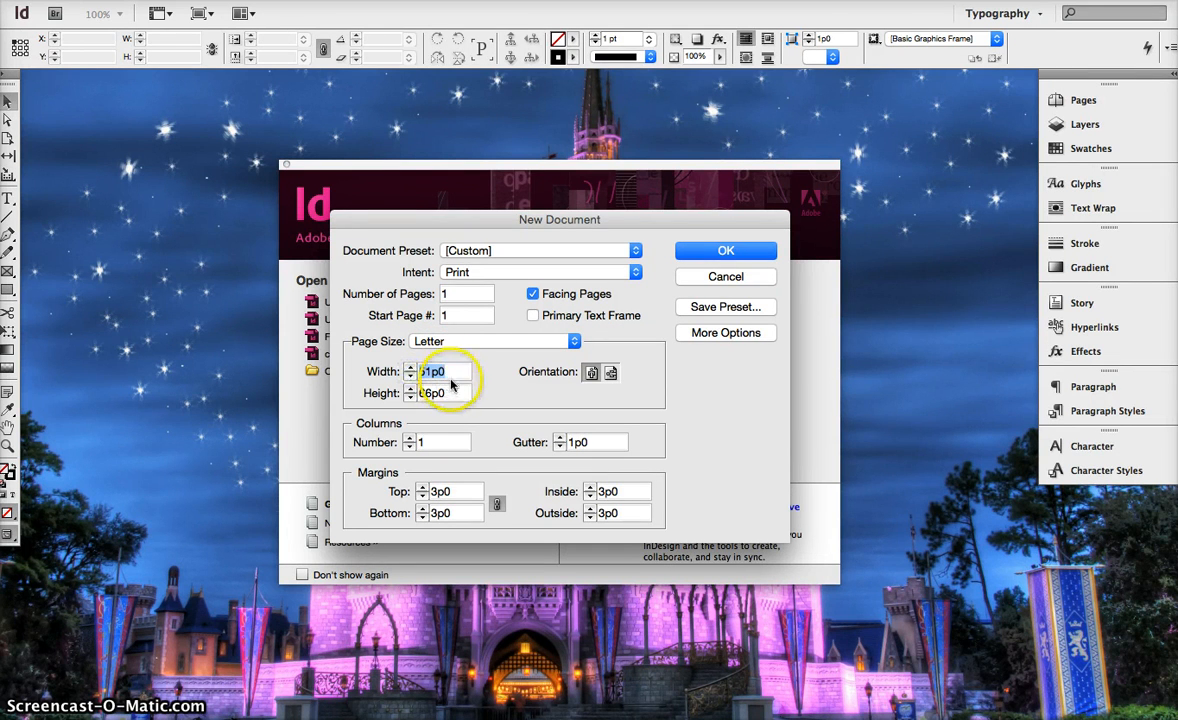
drag(452, 393, 397, 371)
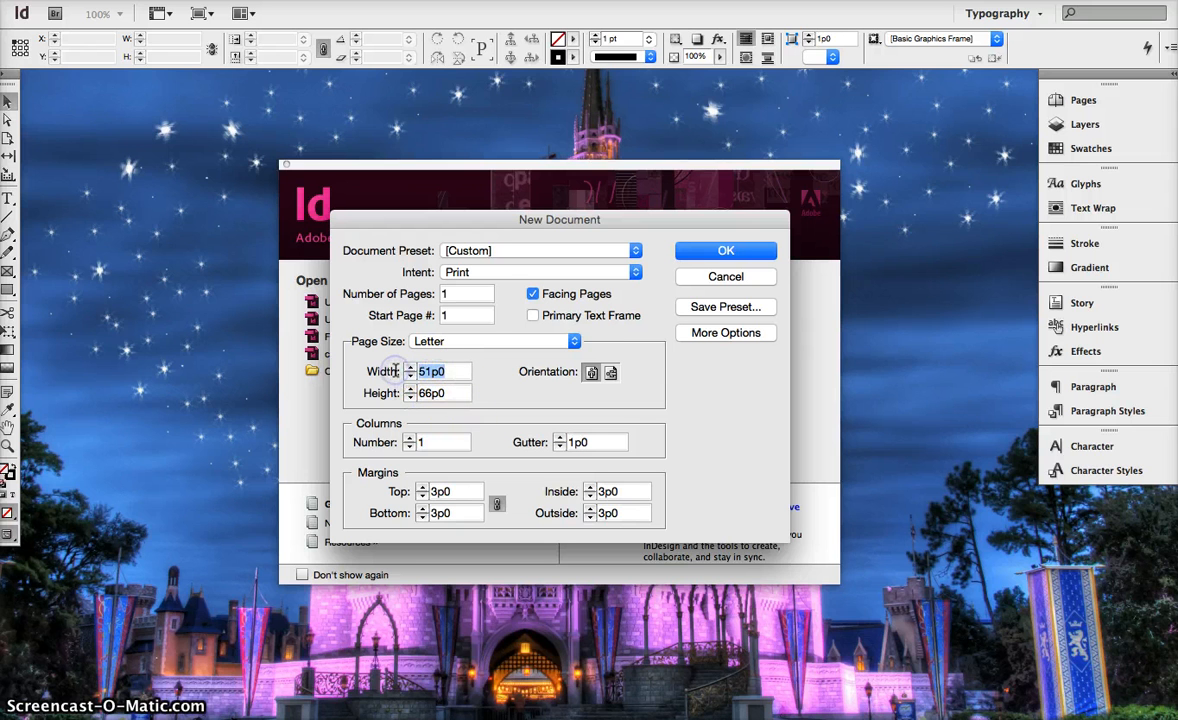
text(8.5in)
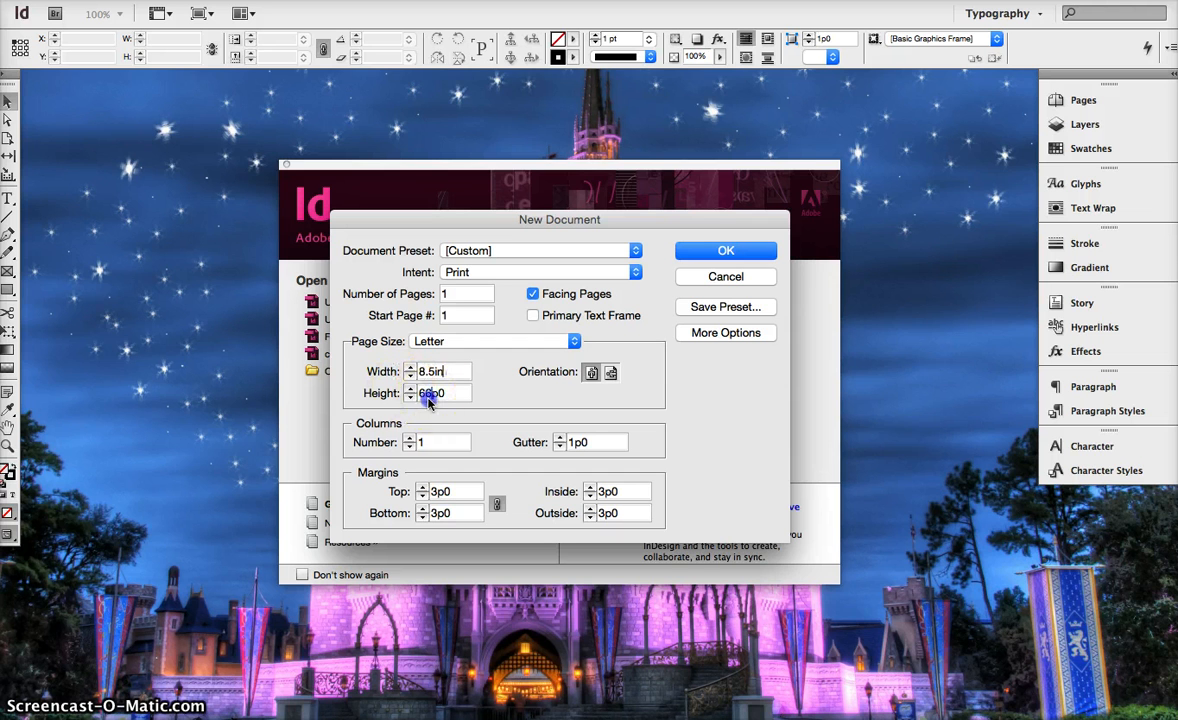
click(430, 393)
click(434, 395)
double_click(441, 394)
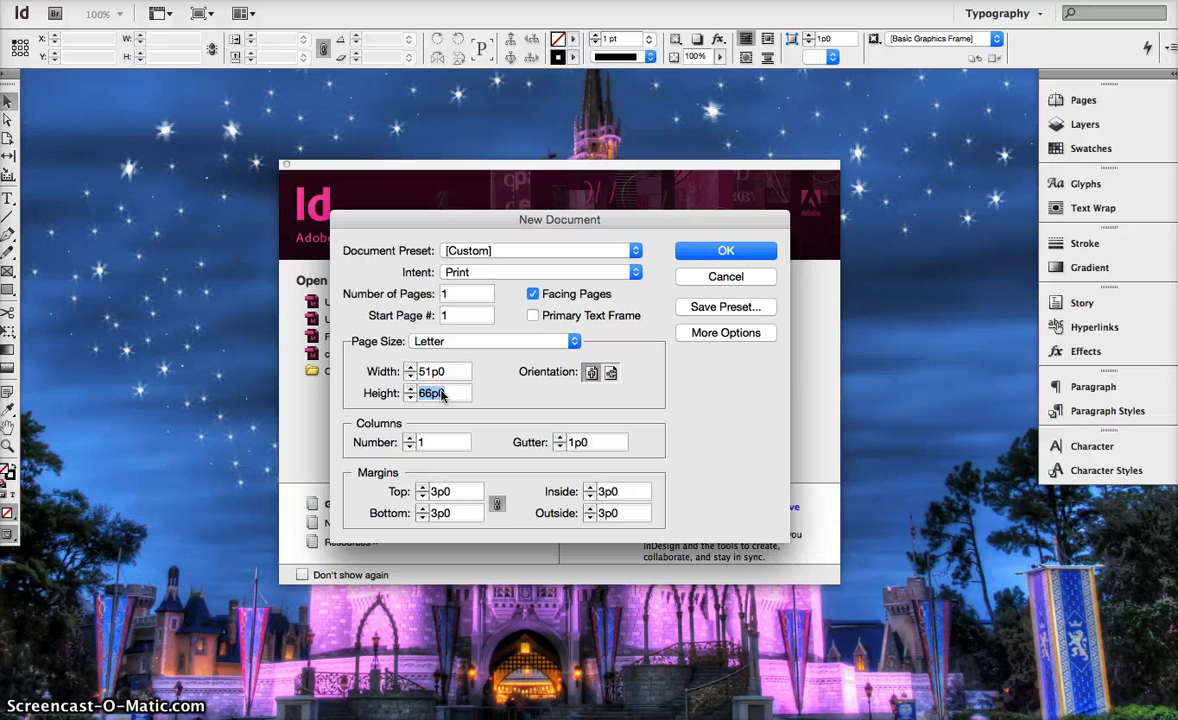
text(11)
key(BackSpace)
key(BackSpace)
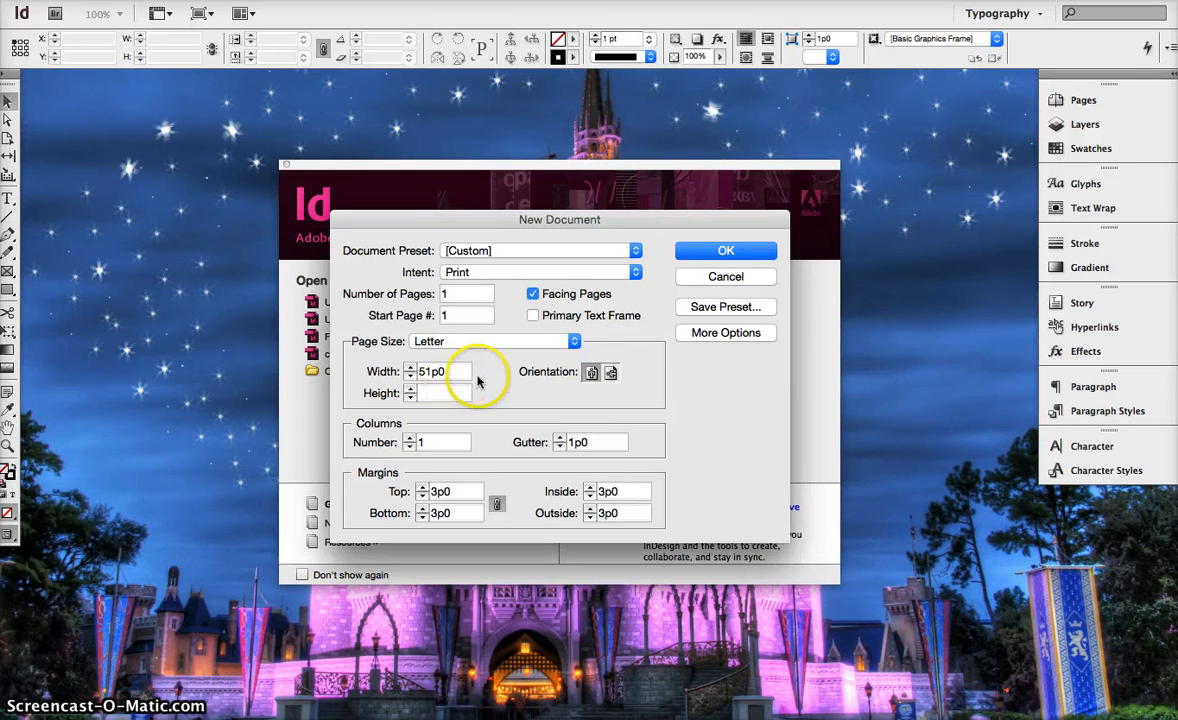
click(447, 373)
click(732, 228)
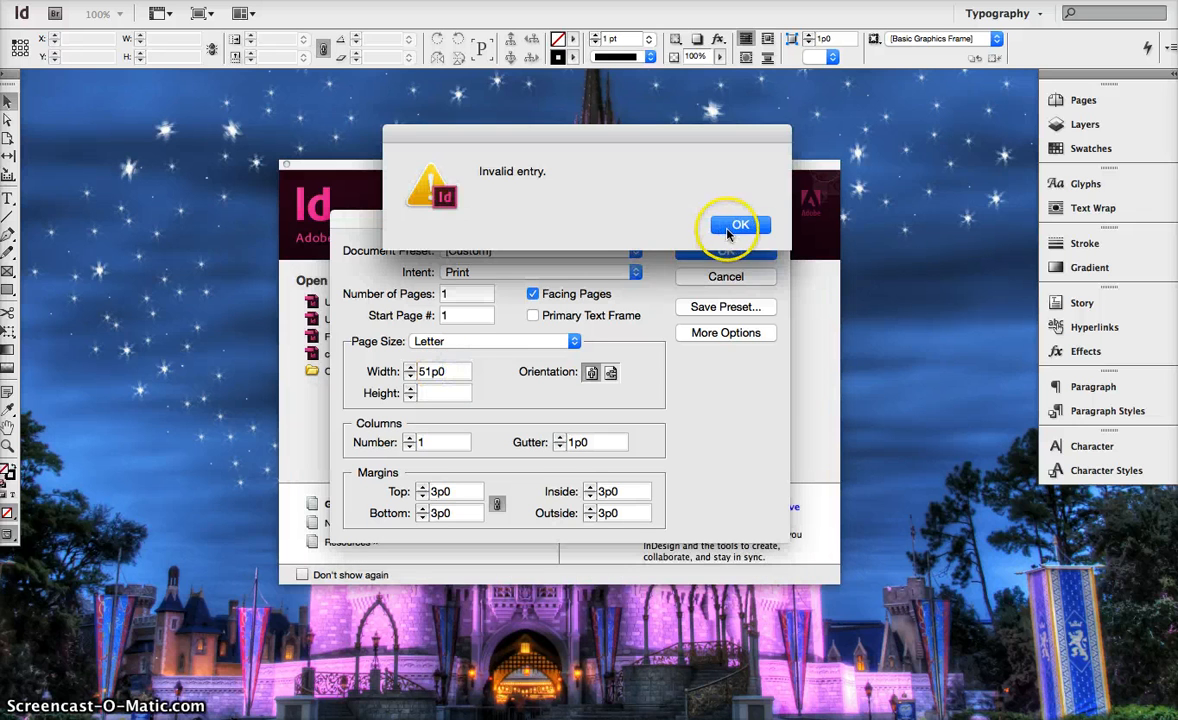
Set the new document's page width to 7.5 in and height to 10 in.
click(447, 373)
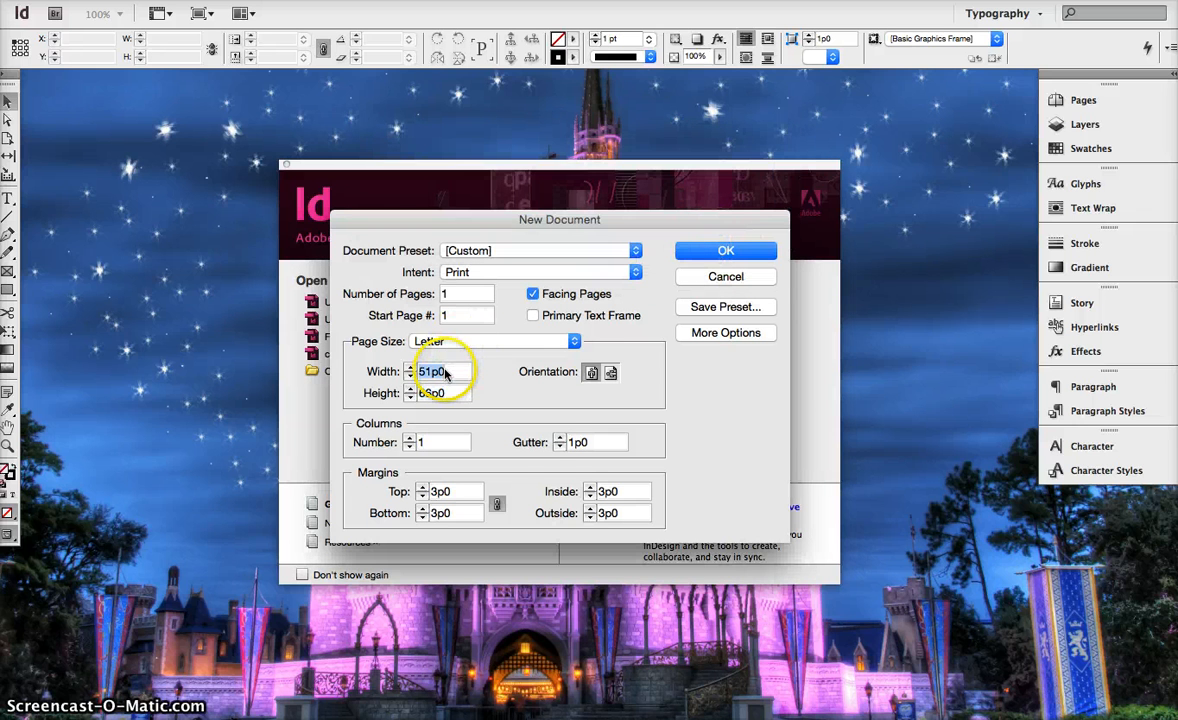
text(7.5in)
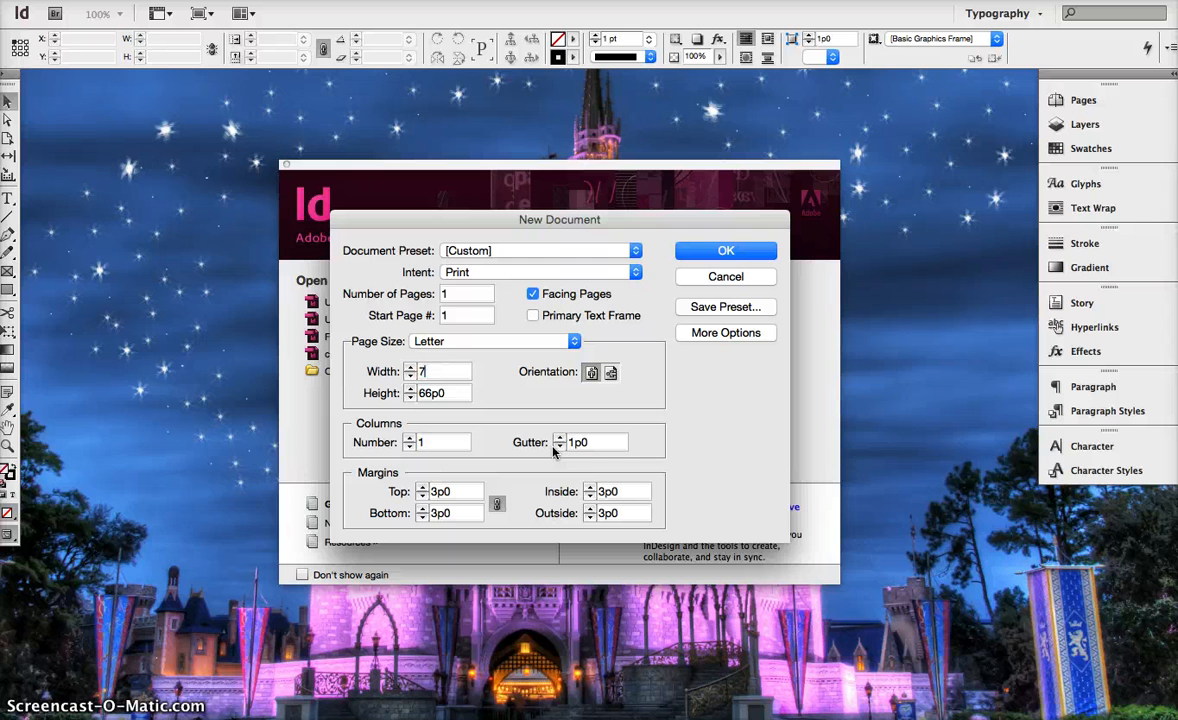
click(437, 393)
text(10in)
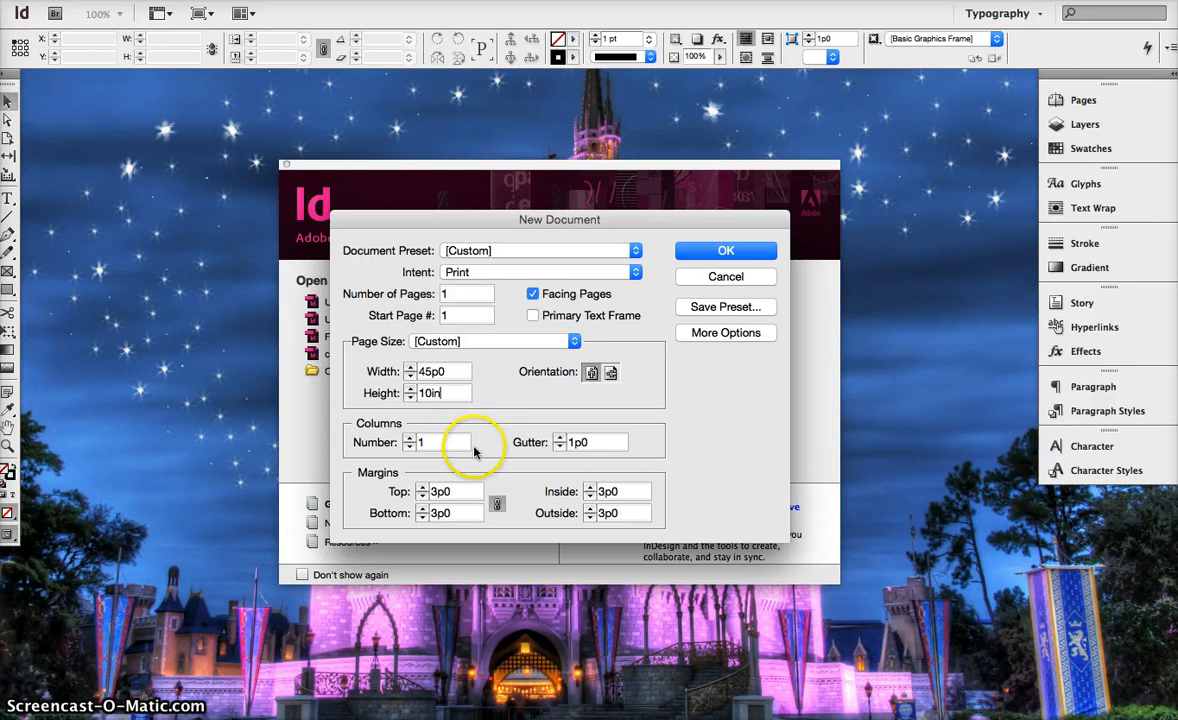
click(440, 442)
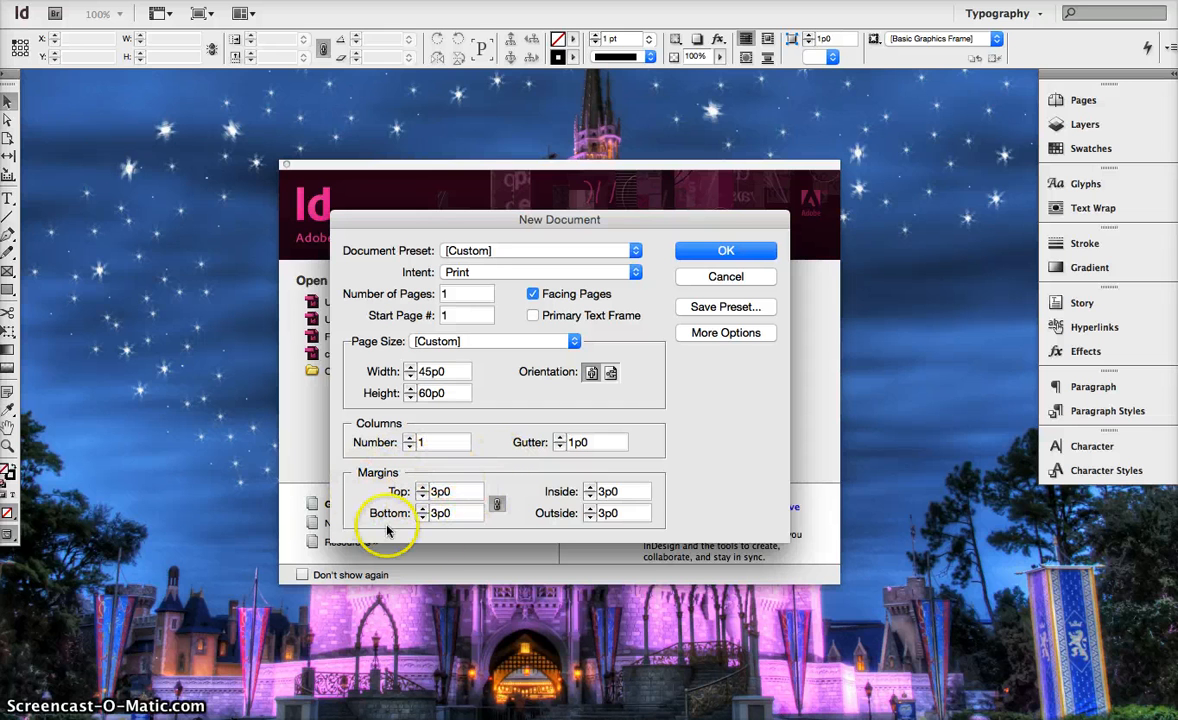
Set the linked top, bottom, inside and outside margins to .25 in.
double_click(447, 491)
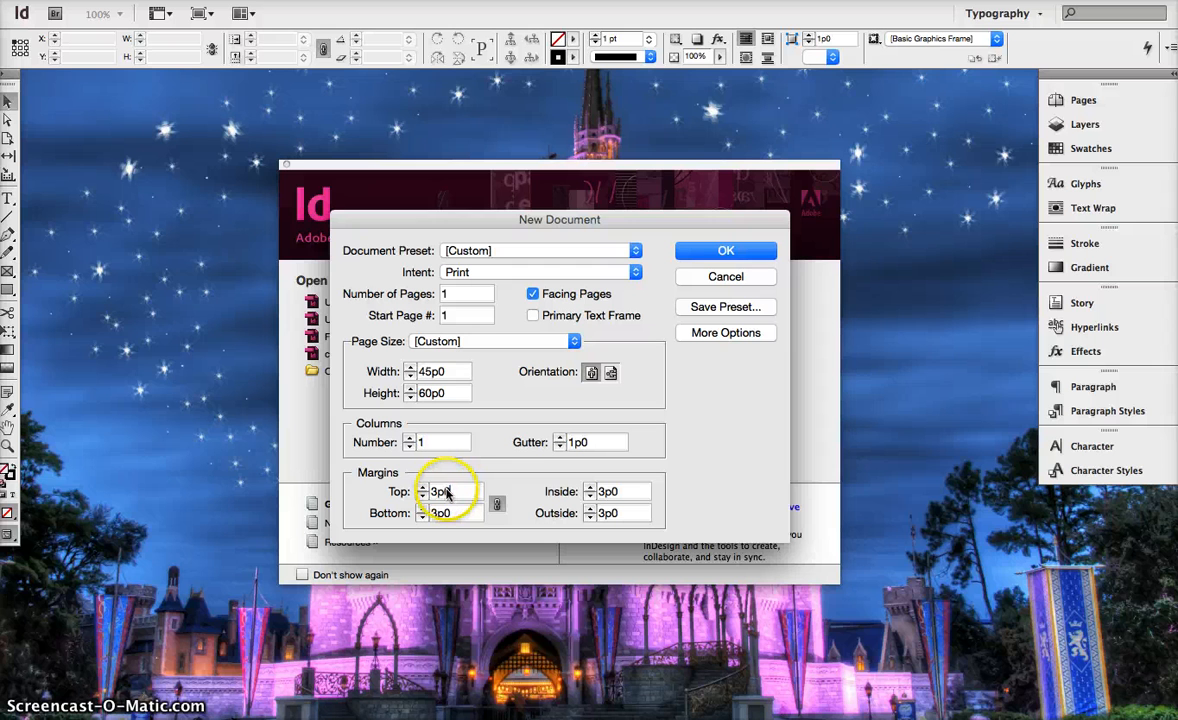
text(.25in)
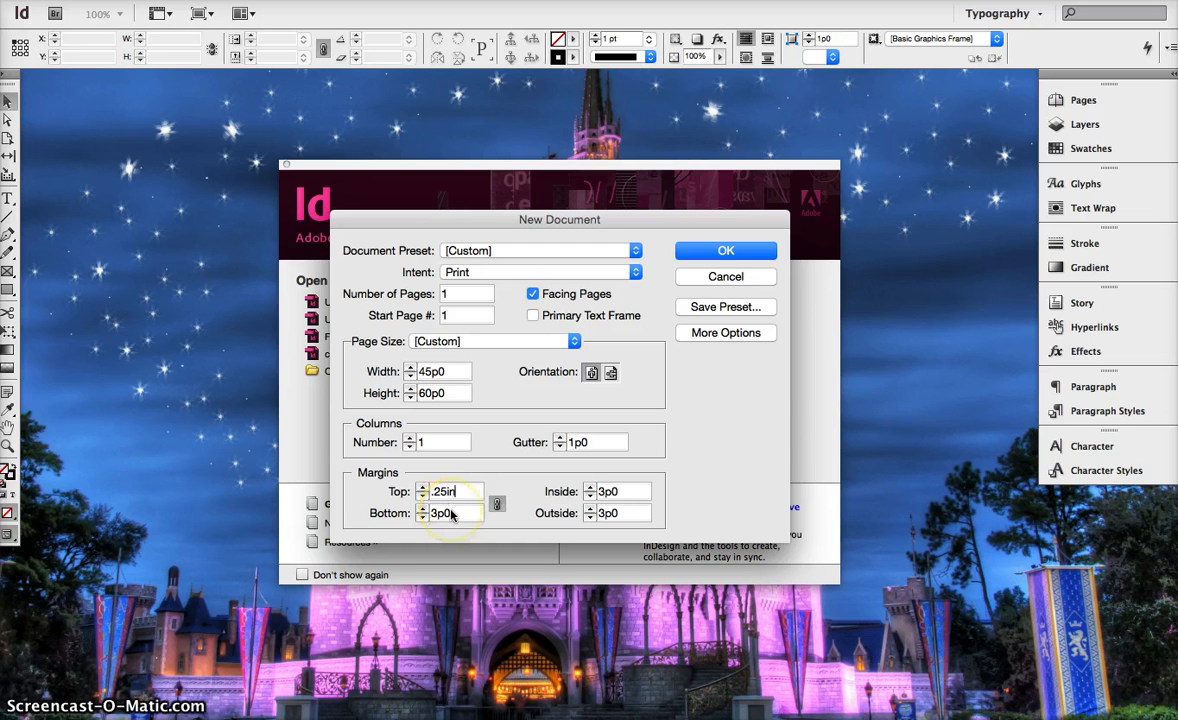
click(449, 513)
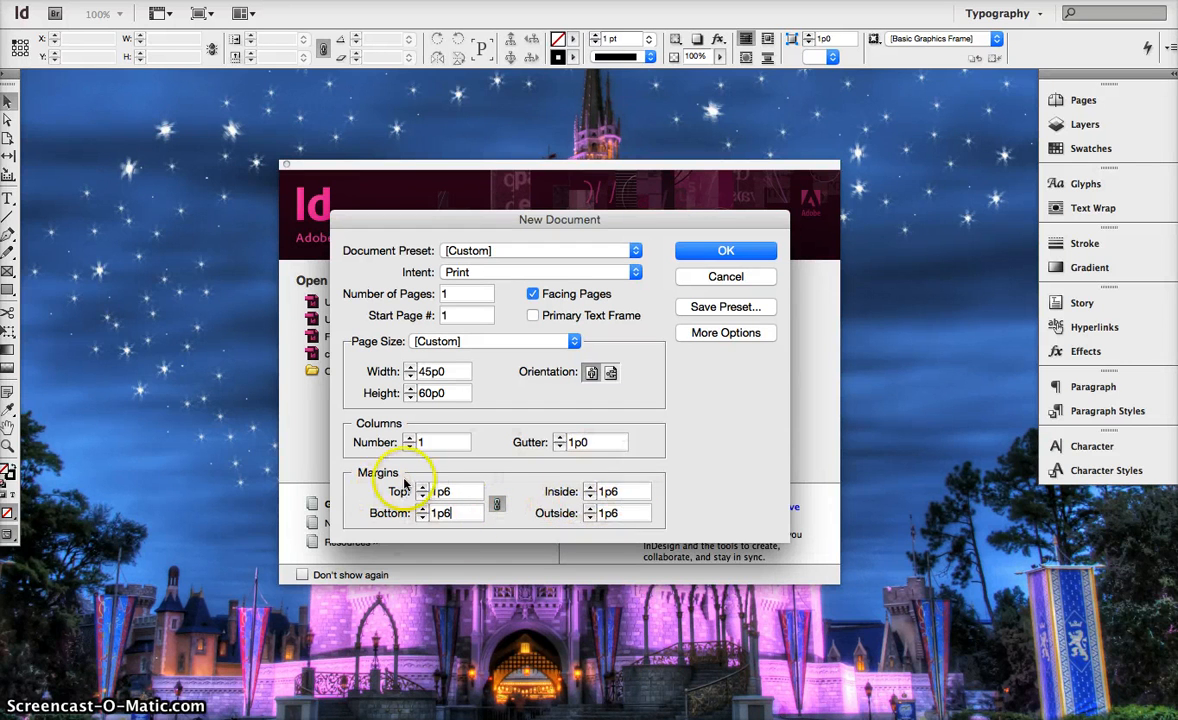
Set the bleed and slug to 1p6 on all sides with both sets of values linked, and create the document.
click(753, 333)
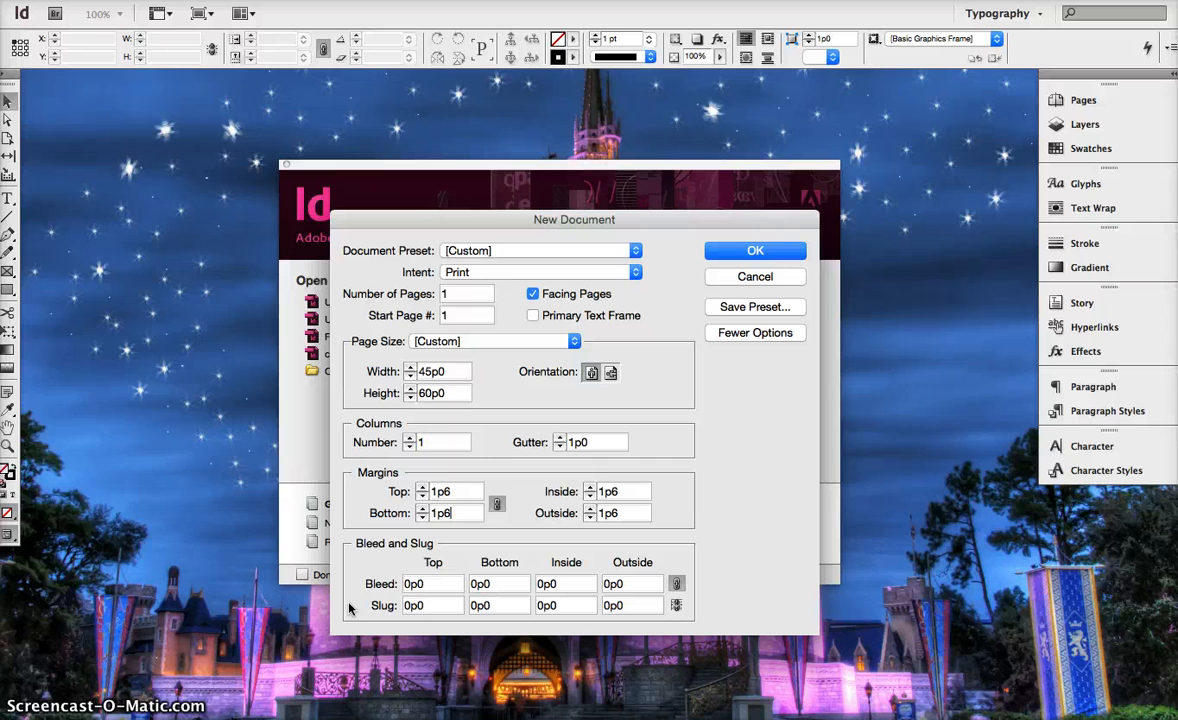
click(434, 584)
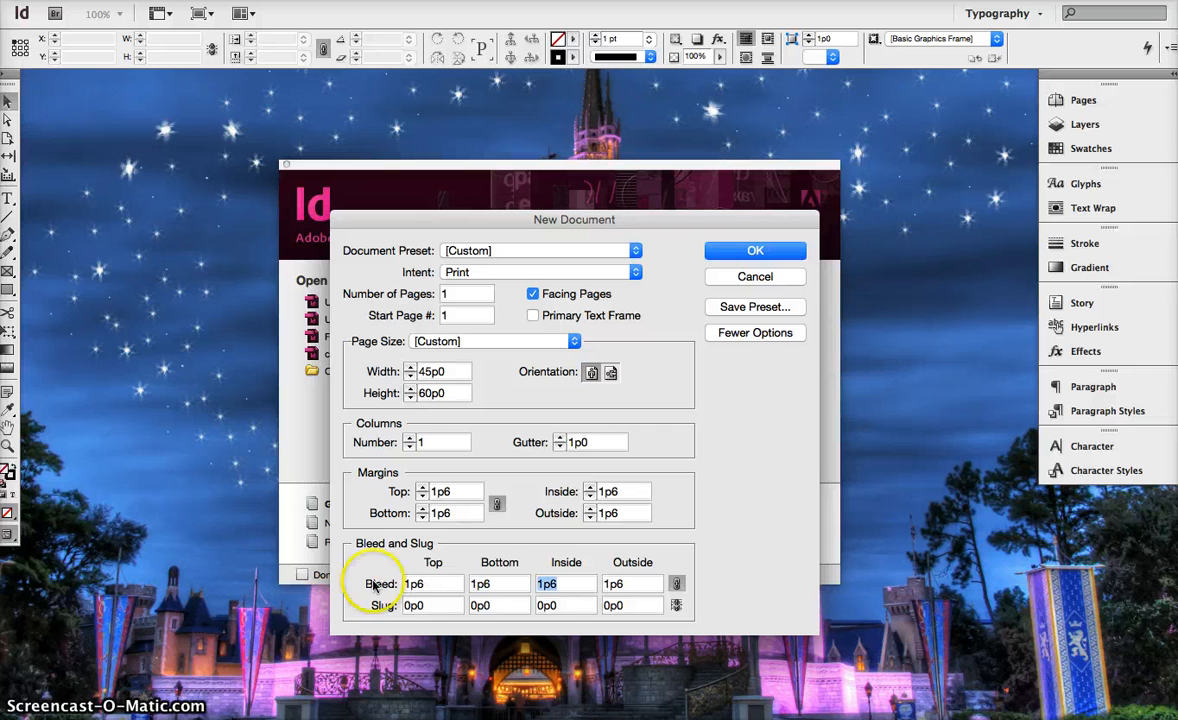
click(427, 607)
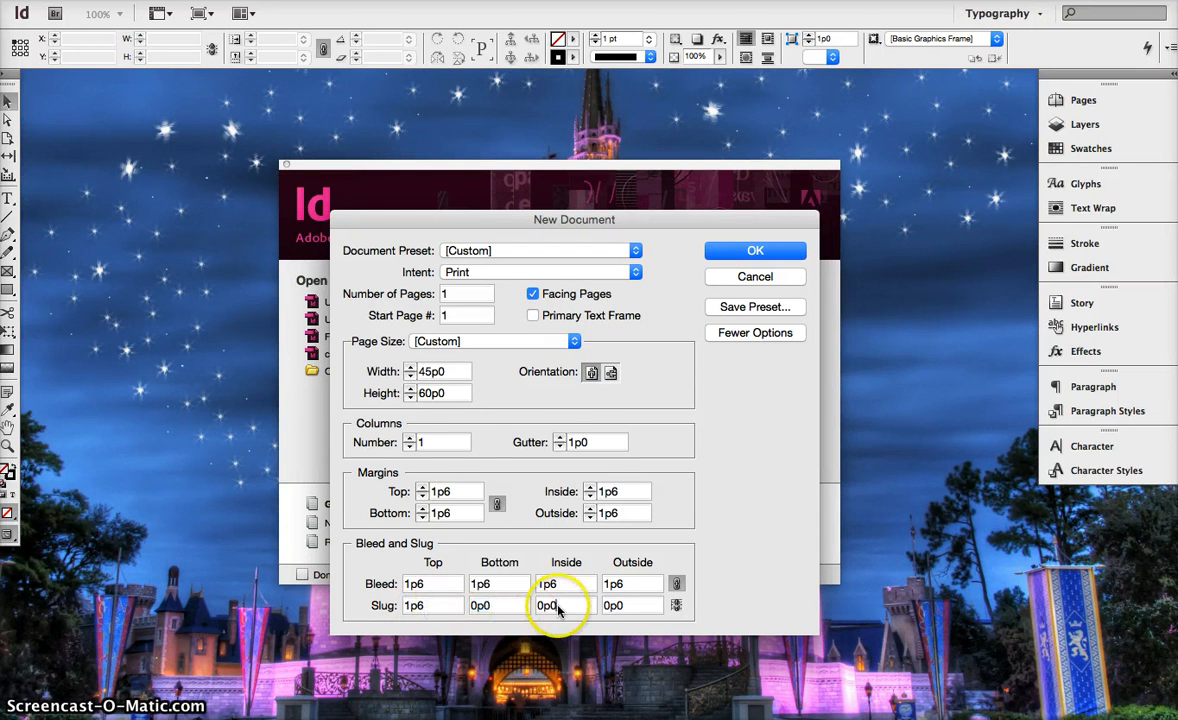
click(637, 610)
click(561, 606)
click(503, 605)
click(450, 603)
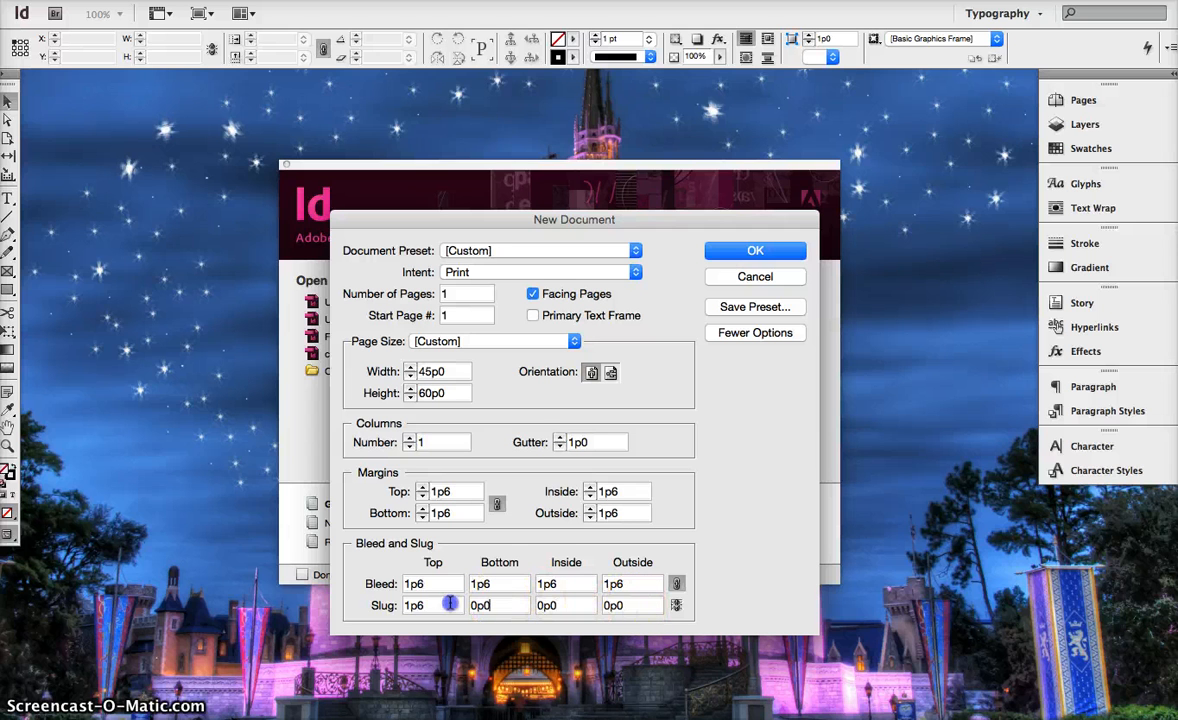
click(677, 606)
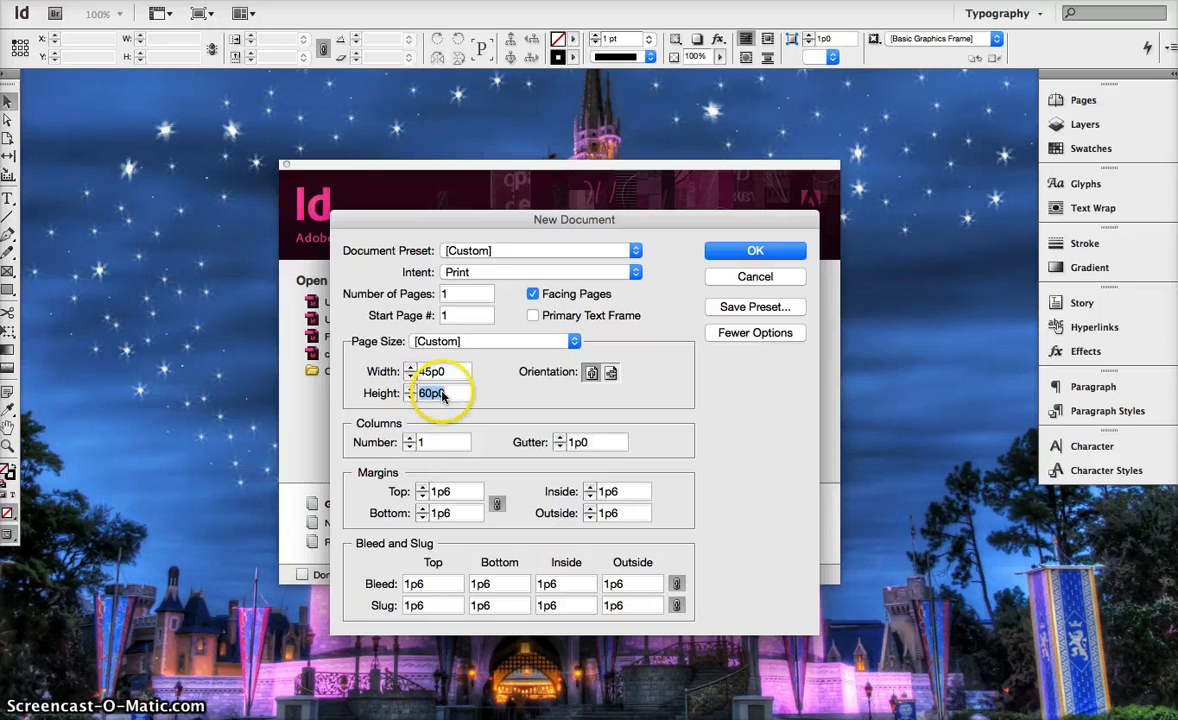
click(755, 252)
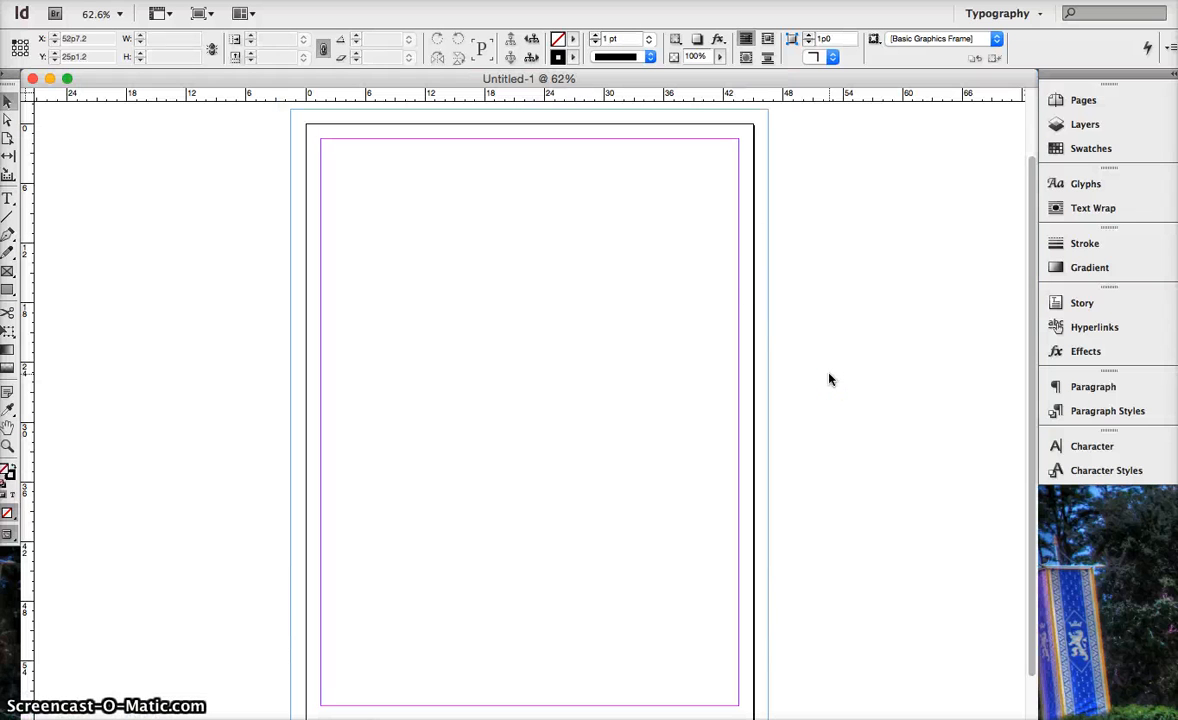
Examine the blank page's margin guides, page edge and bleed boundary from top to bottom.
scroll(829, 379, down, 2)
scroll(829, 379, up, 4)
scroll(829, 379, down, 4)
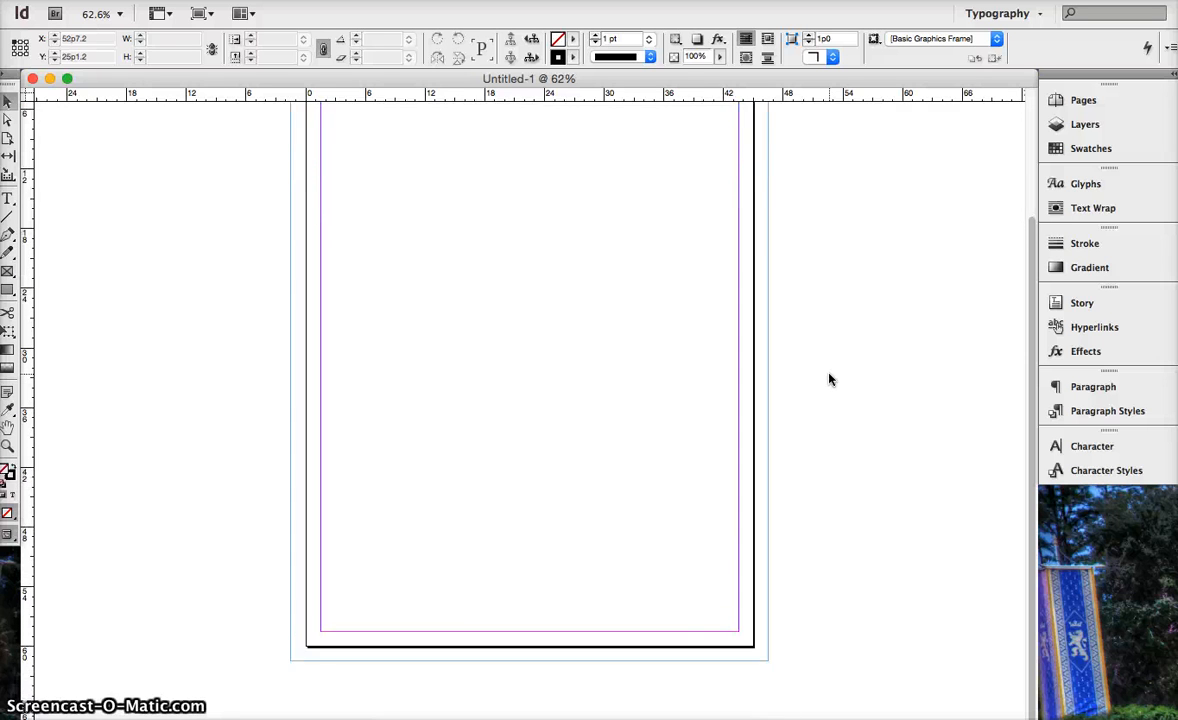
scroll(829, 379, right, 2)
scroll(829, 379, left, 4)
scroll(829, 379, up, 3)
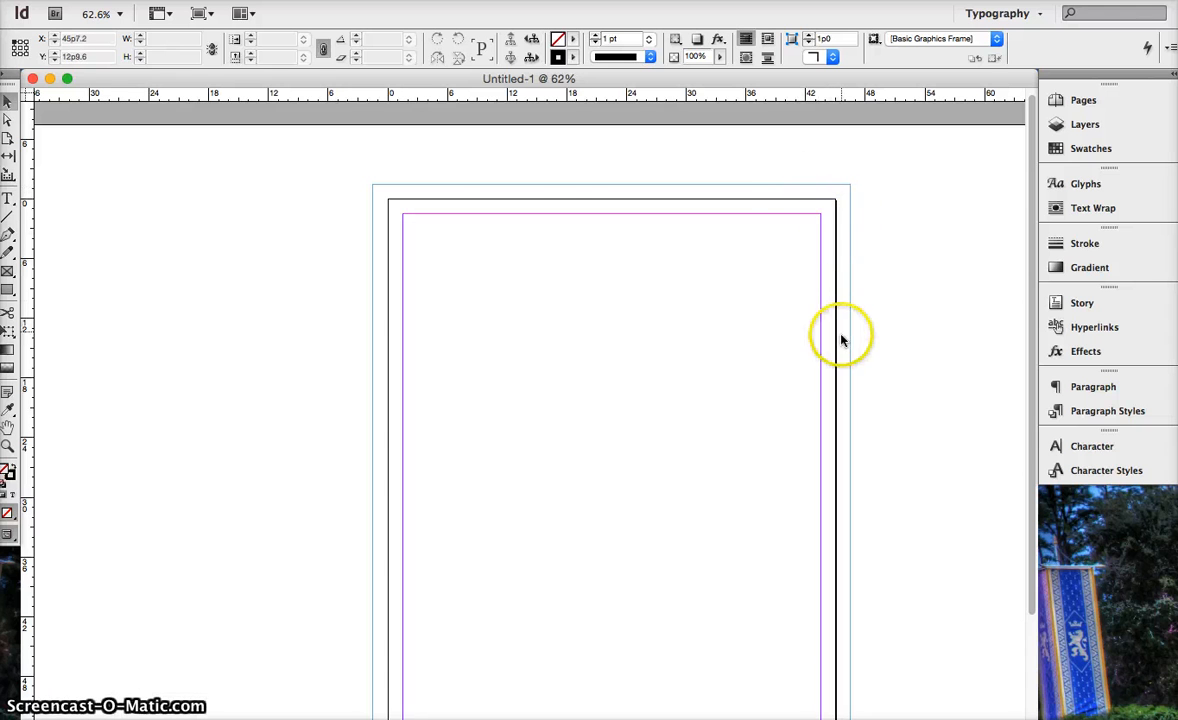
click(387, 190)
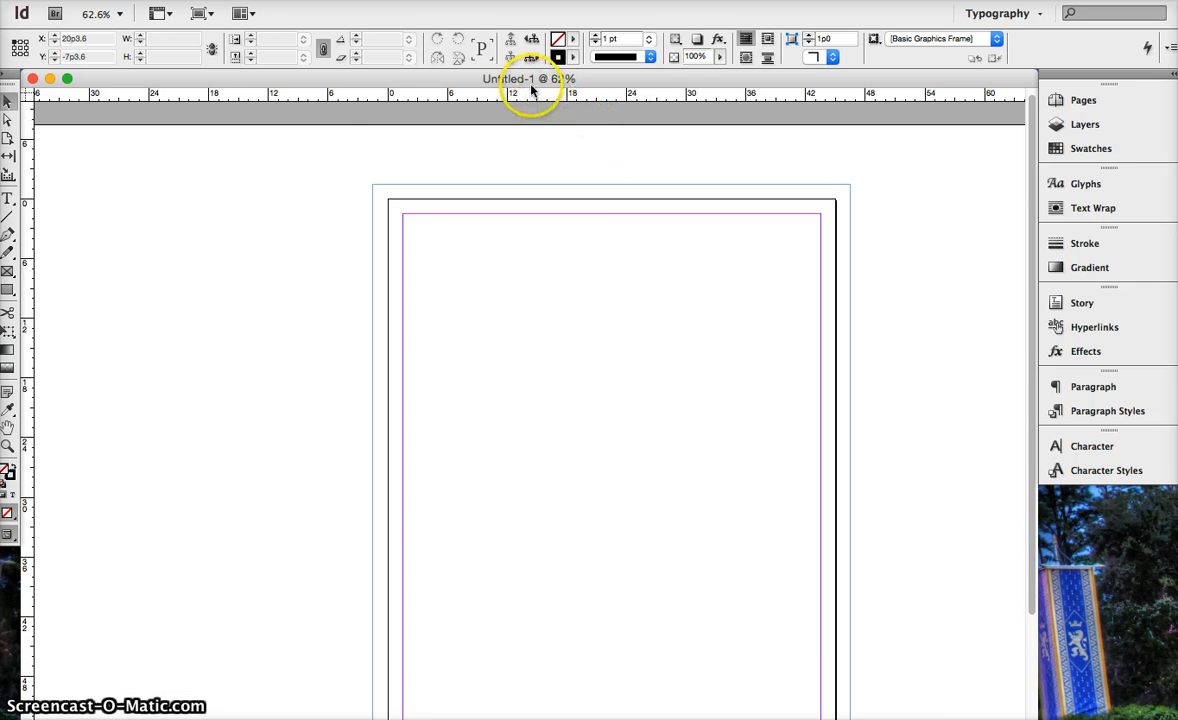
Switch both the horizontal and the vertical ruler units to inches.
right_click(311, 99)
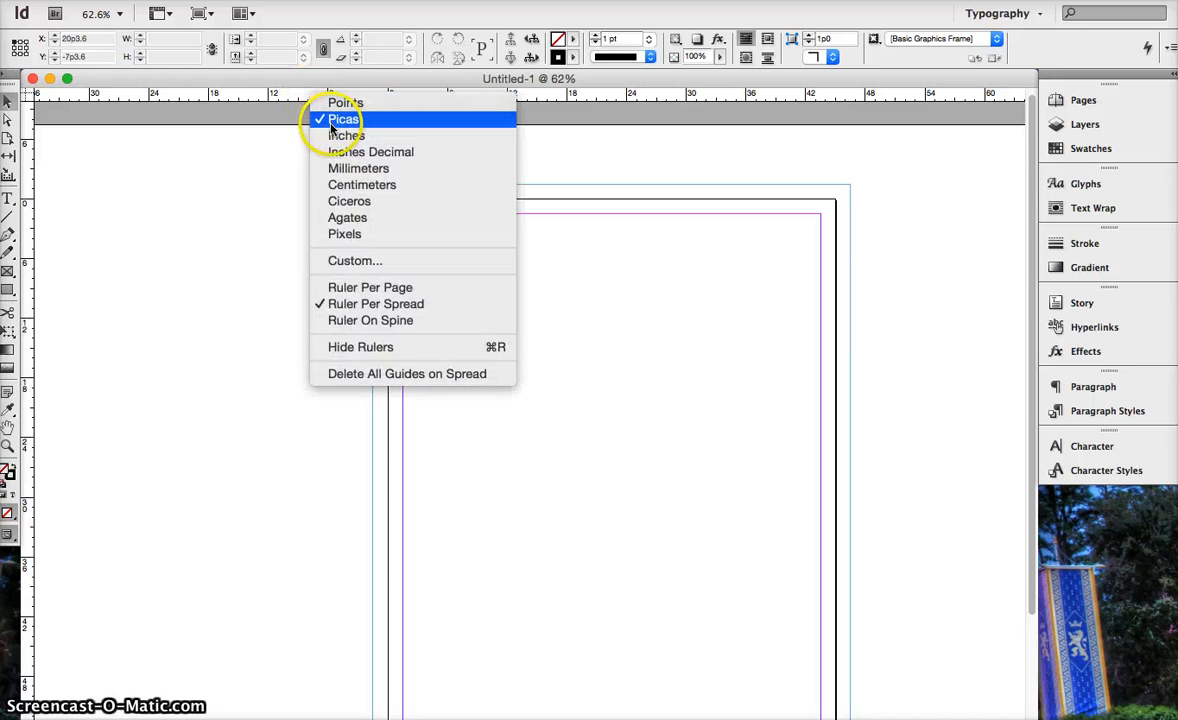
click(336, 135)
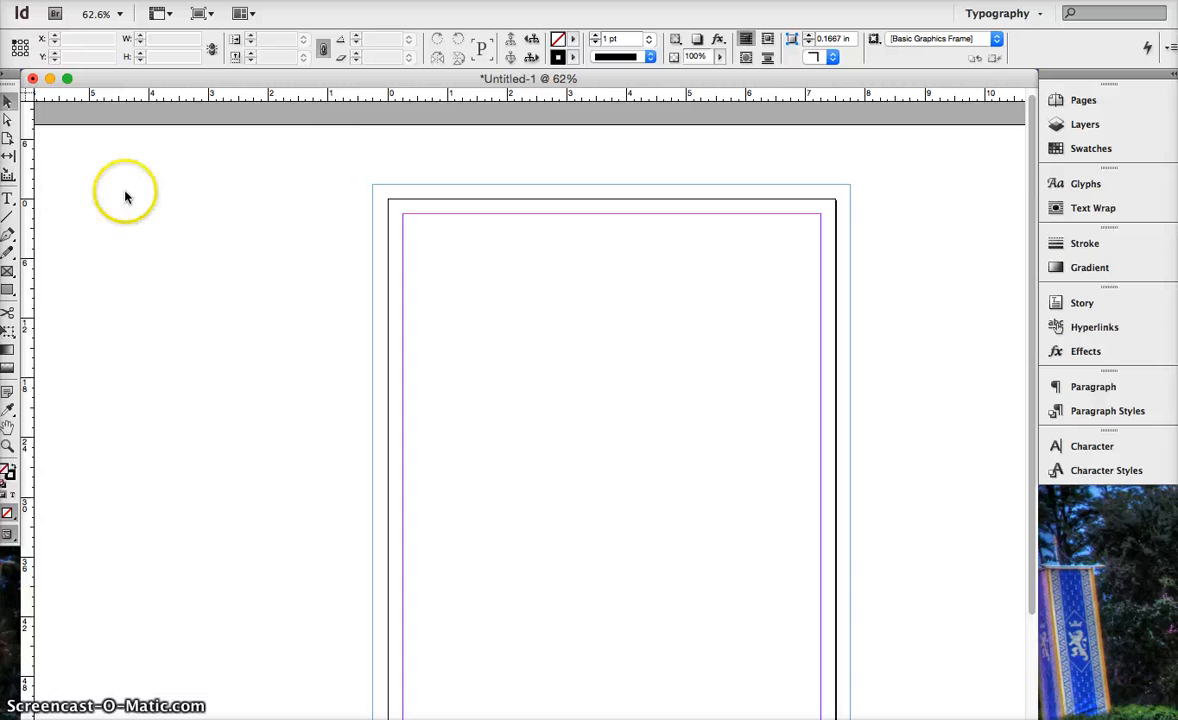
right_click(28, 216)
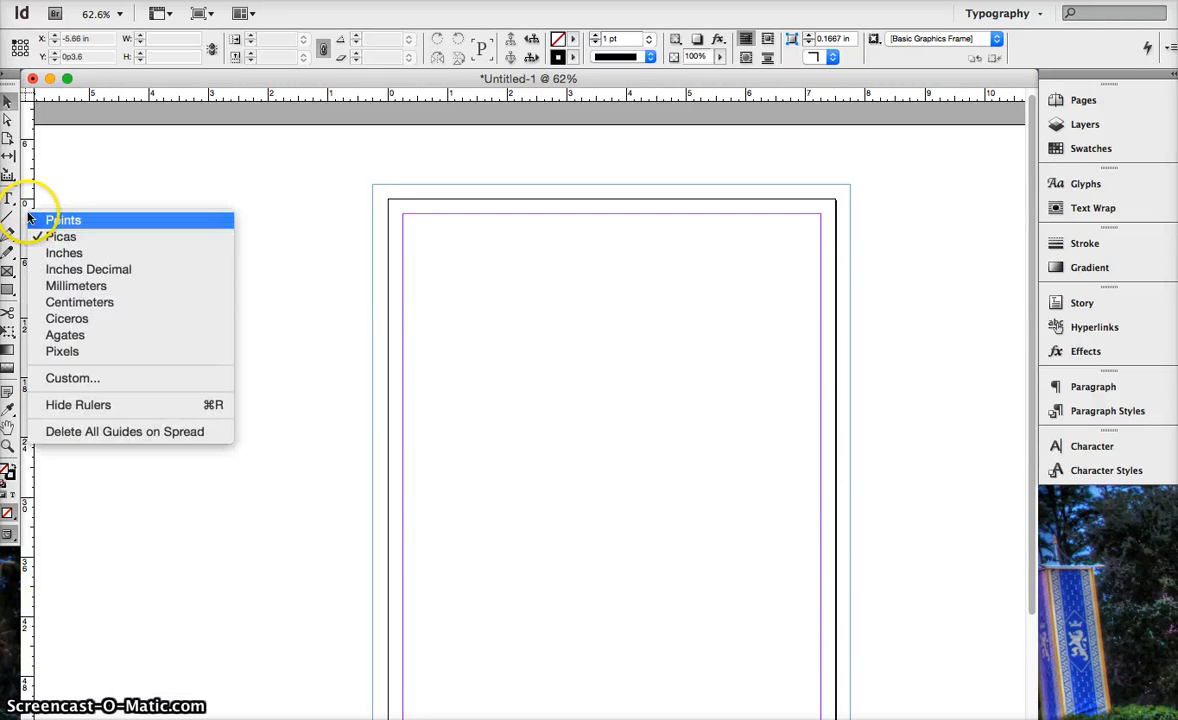
click(36, 254)
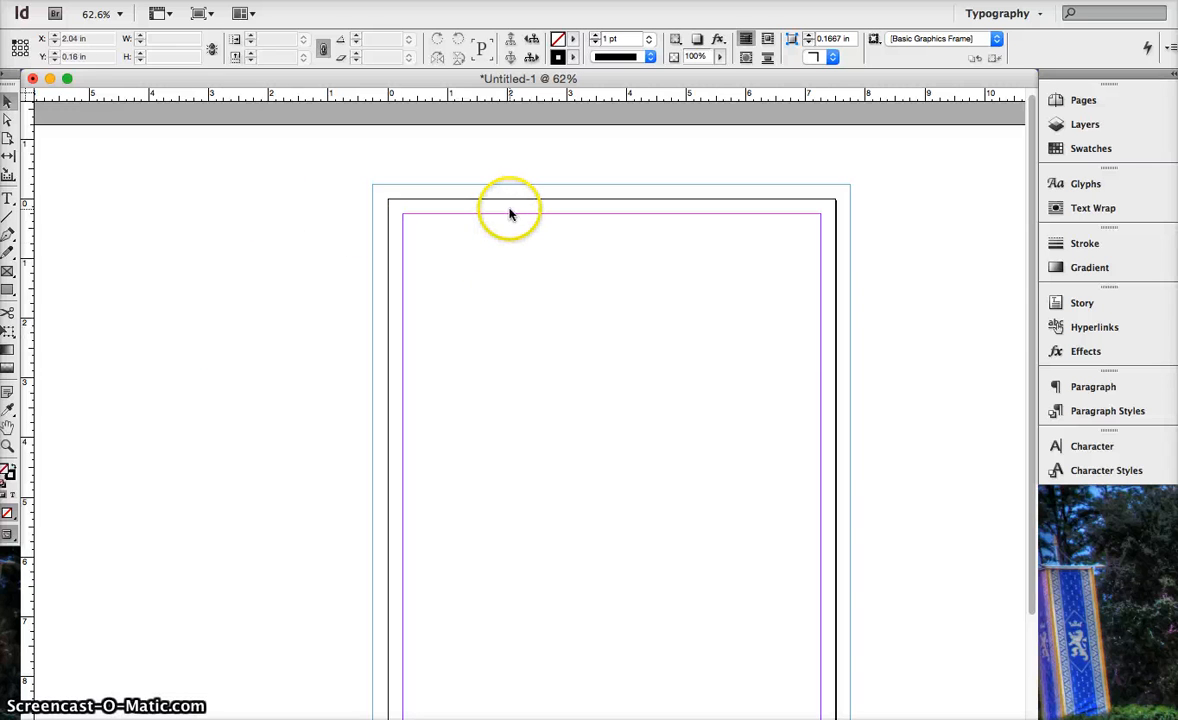
scroll(524, 300, down, 3)
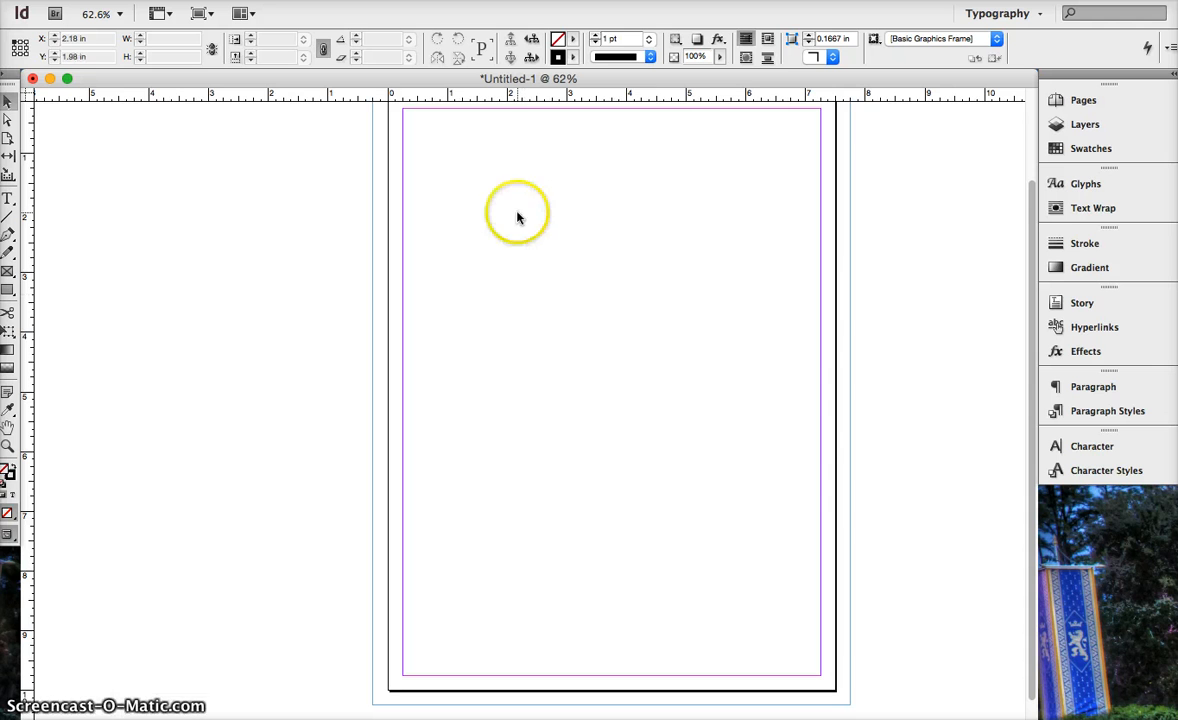
Review the horizontal and vertical ruler unit choices in the Units & Increments preferences, keeping both set to Inches.
right_click(514, 99)
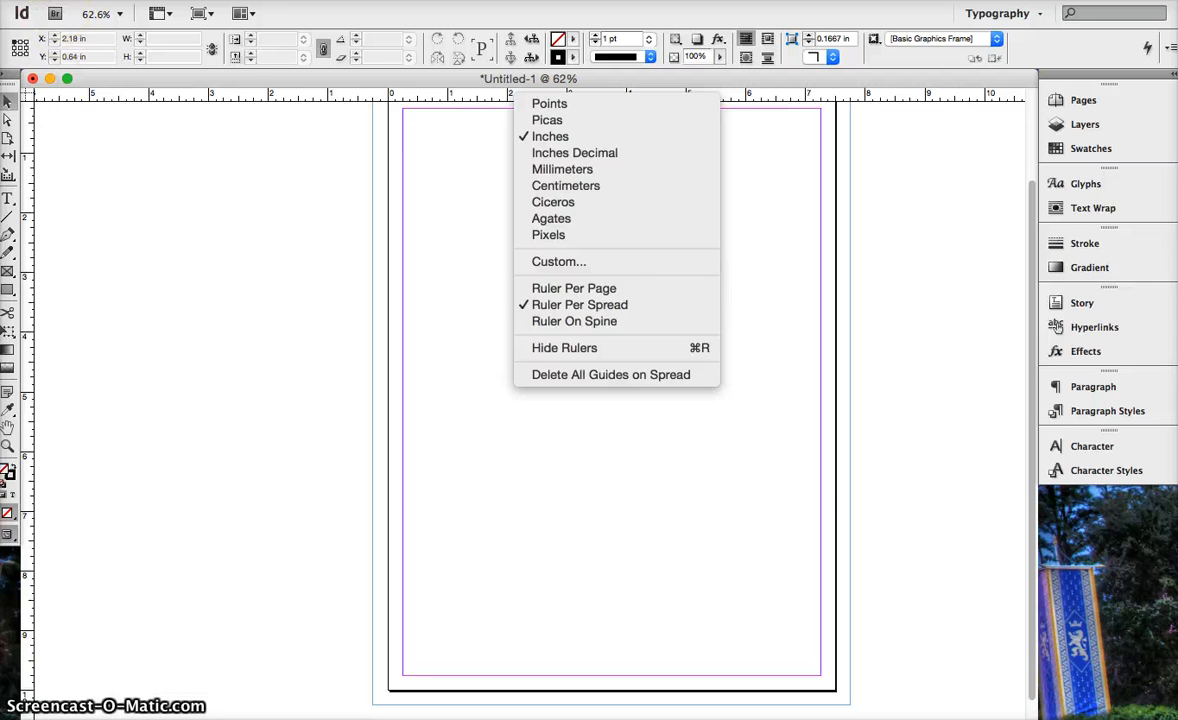
click(60, 1)
click(60, 1)
mouse_move(14, 1)
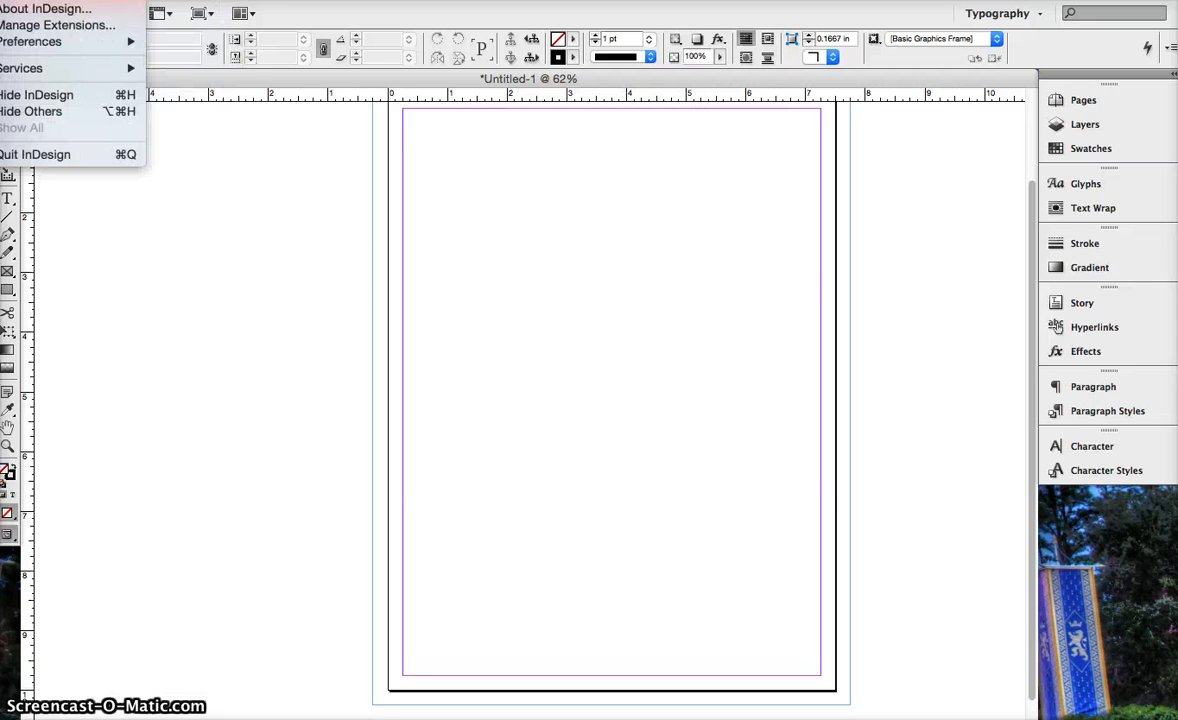
mouse_move(30, 42)
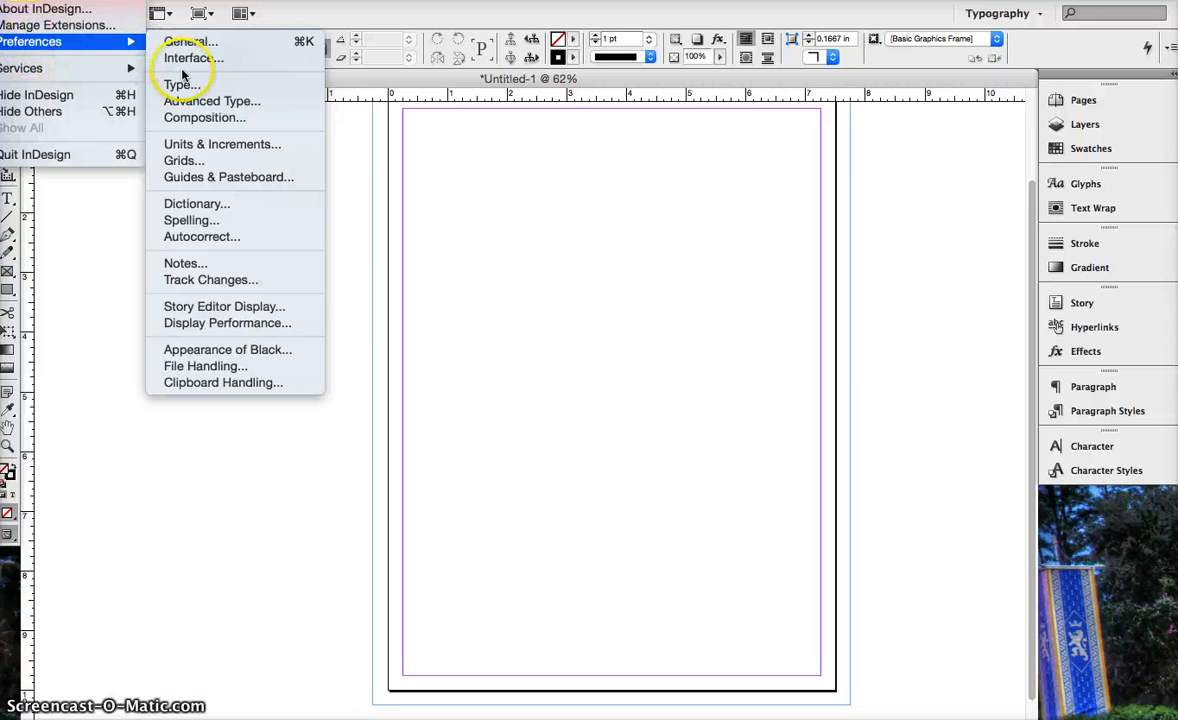
click(210, 145)
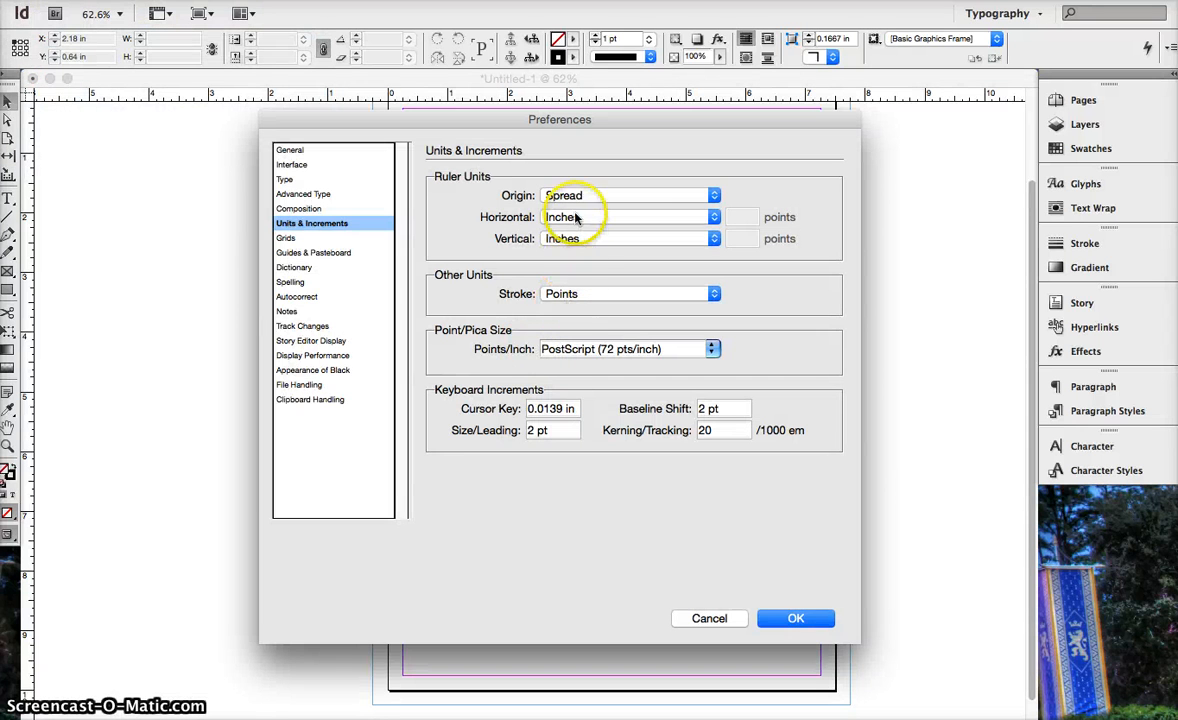
click(587, 220)
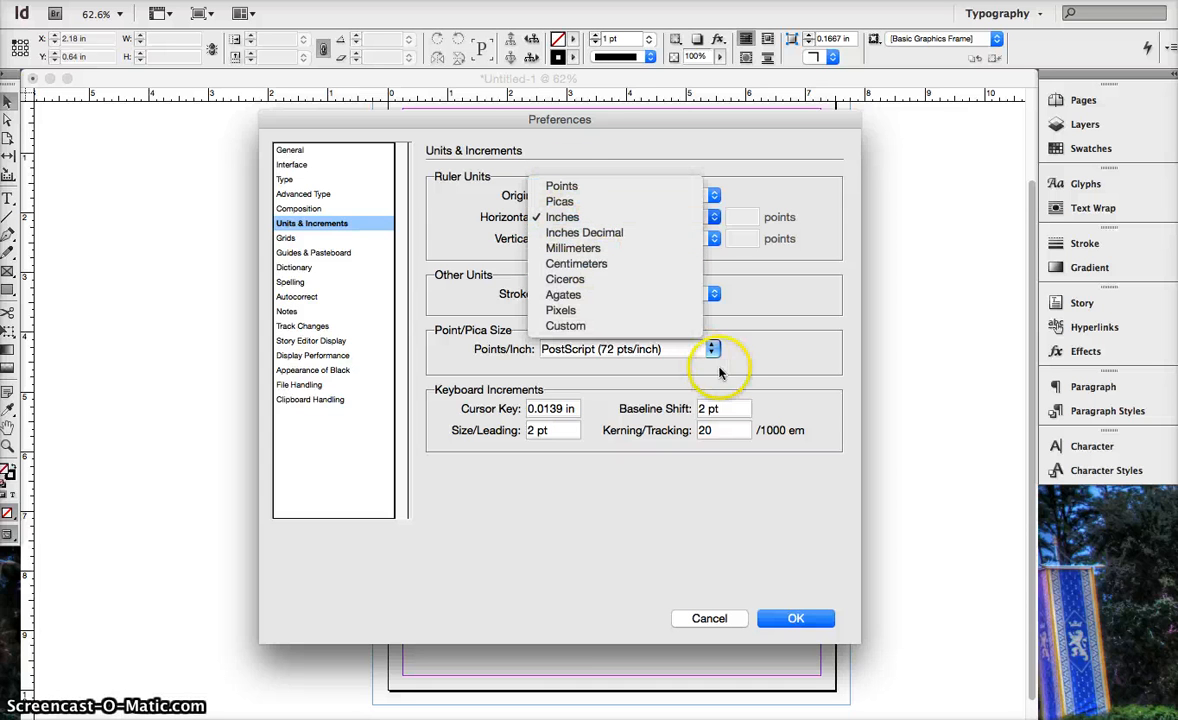
click(797, 618)
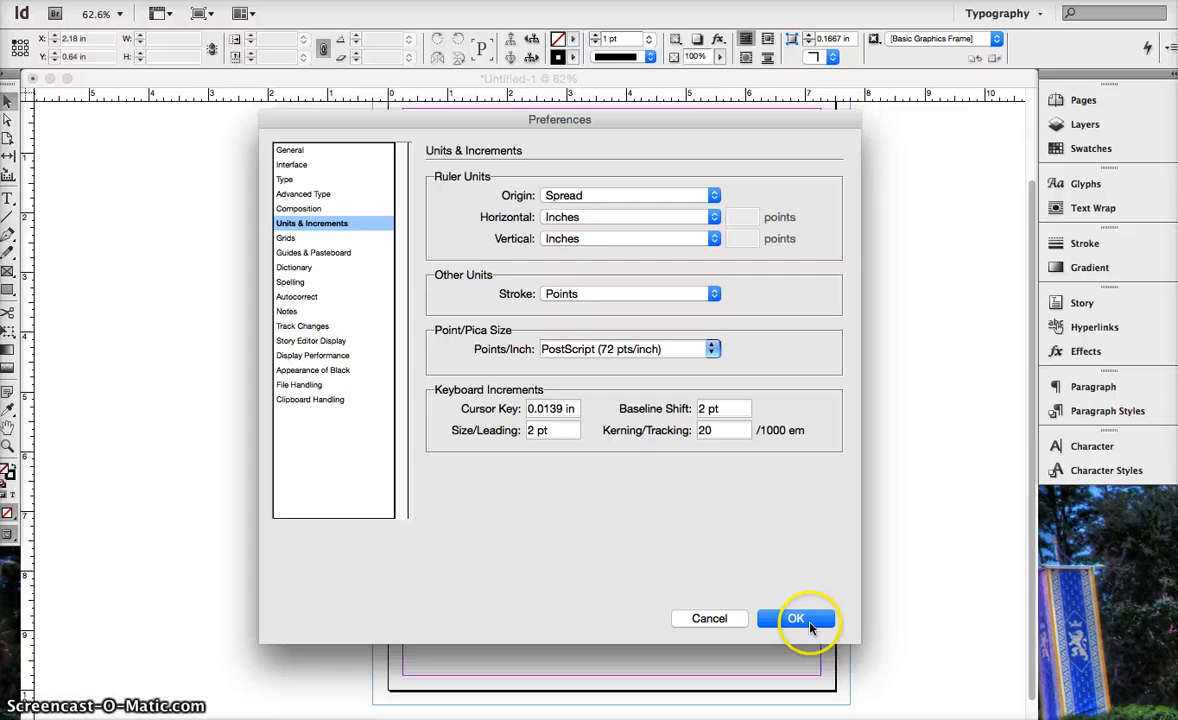
click(797, 618)
Enlarge the document window so that the entire page and its bleed boundary fit in view.
scroll(679, 556, up, 2)
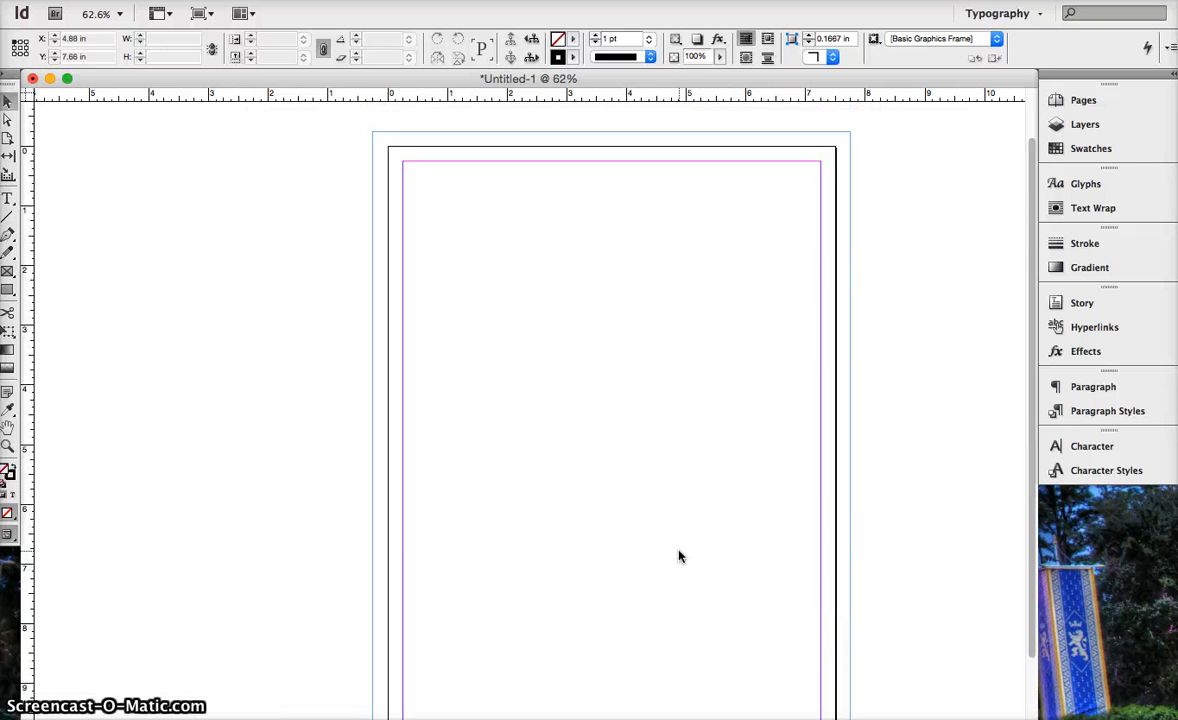
scroll(679, 556, down, 7)
scroll(679, 556, up, 5)
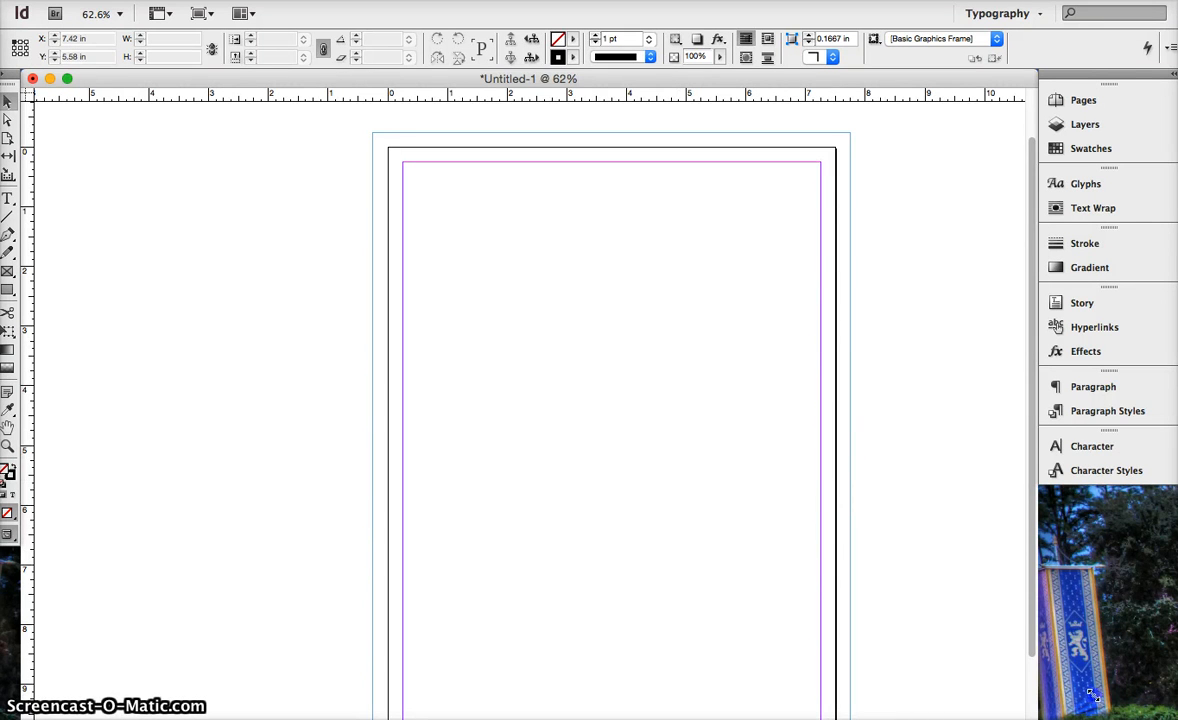
drag(1092, 695, 1171, 711)
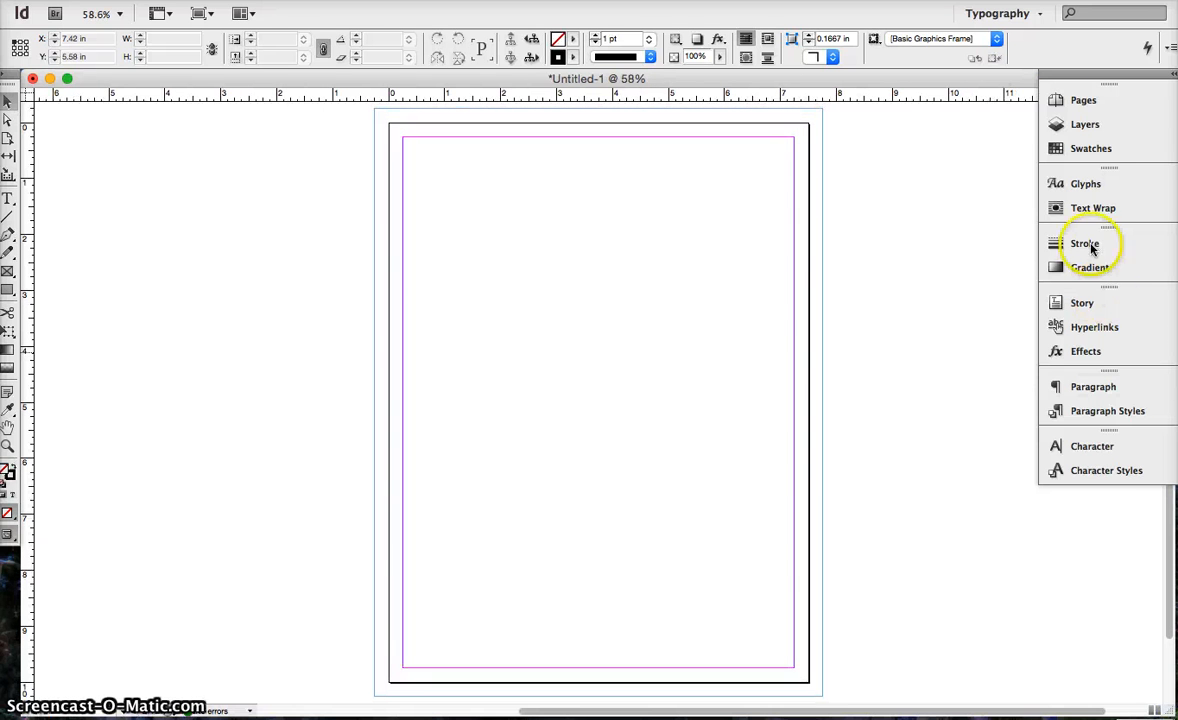
Switch to the Essentials workspace and stack the floating Paragraph Styles and Pages panels beside the page on the pasteboard.
click(999, 15)
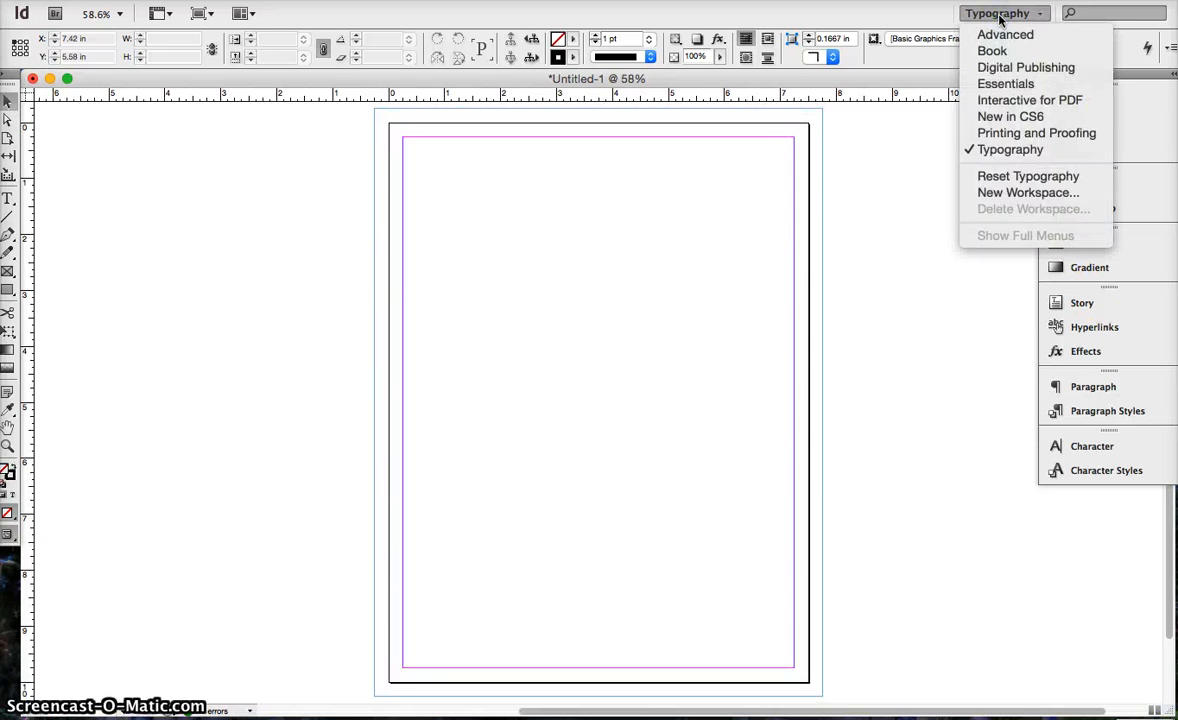
click(1019, 88)
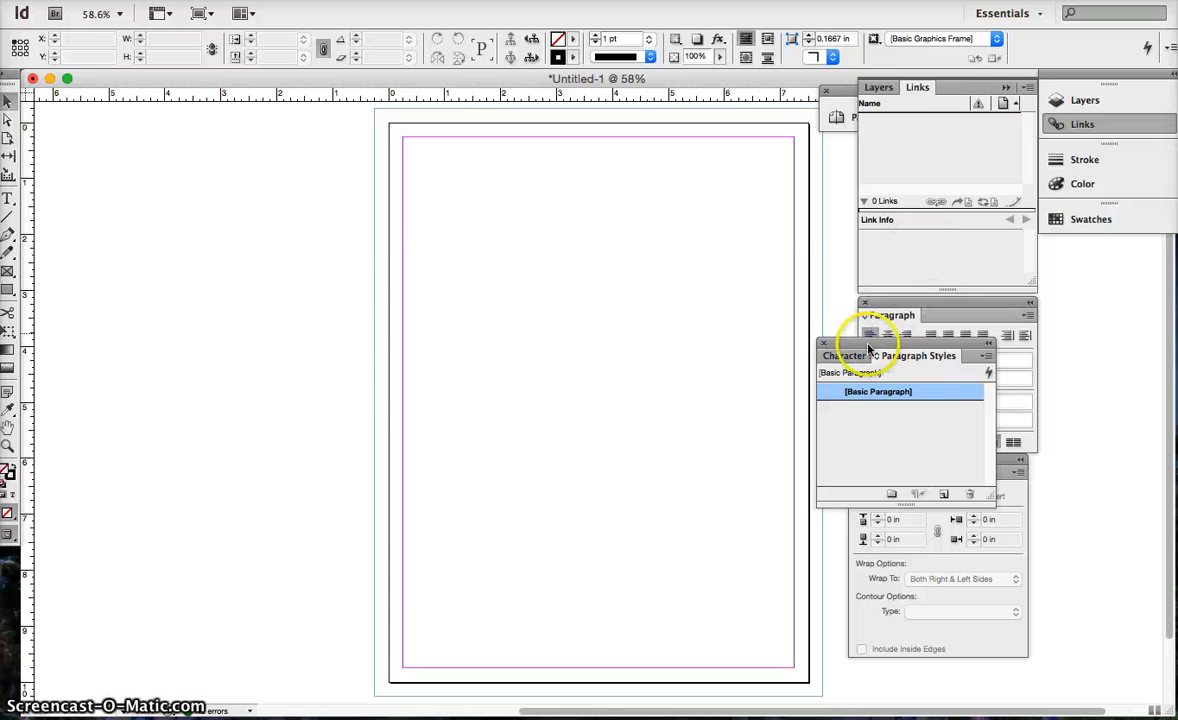
drag(868, 345, 210, 197)
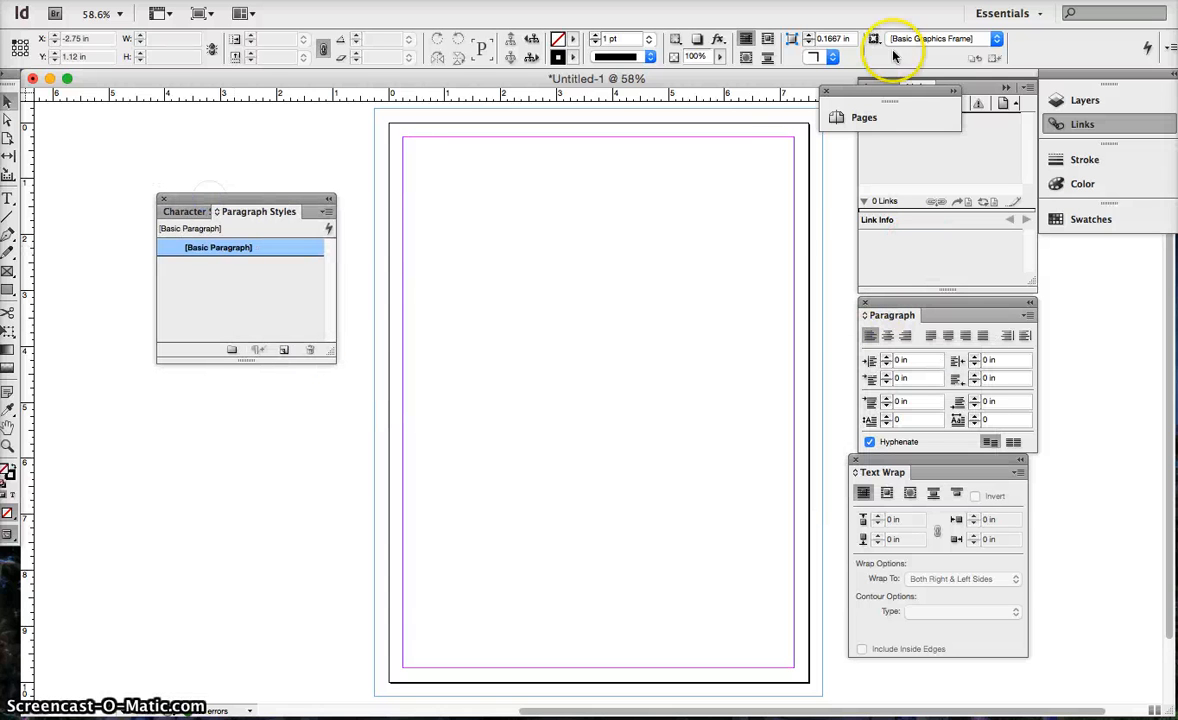
drag(866, 100, 209, 366)
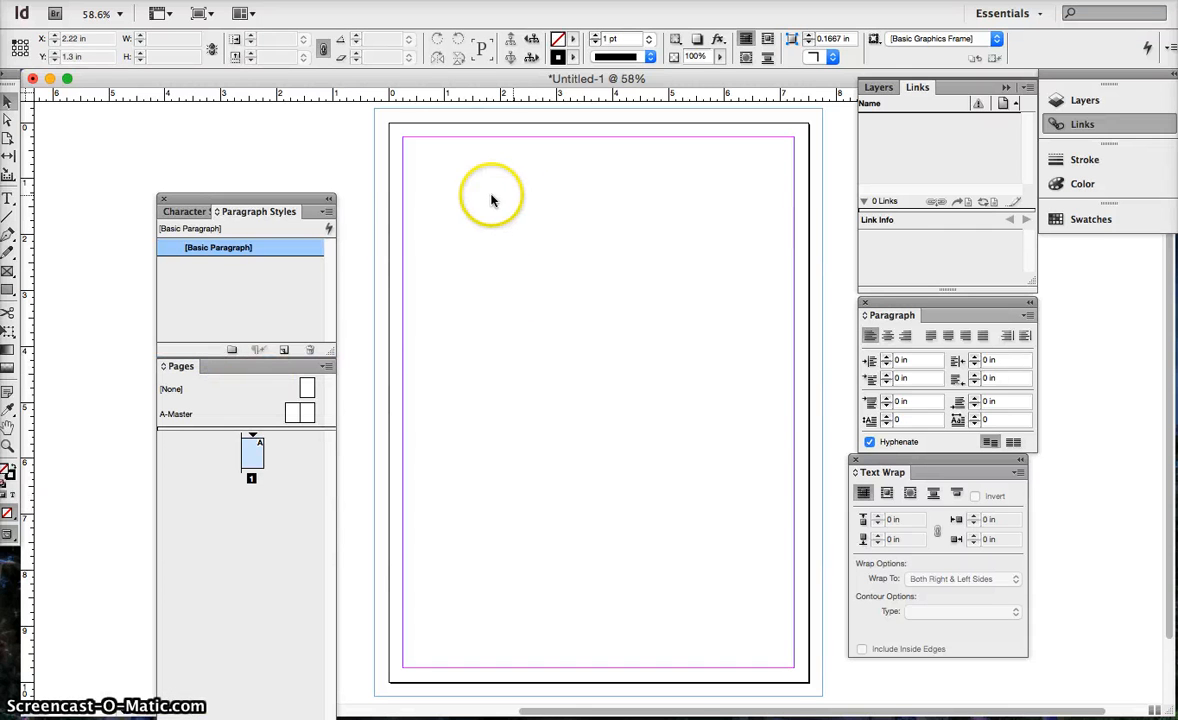
drag(270, 203, 286, 128)
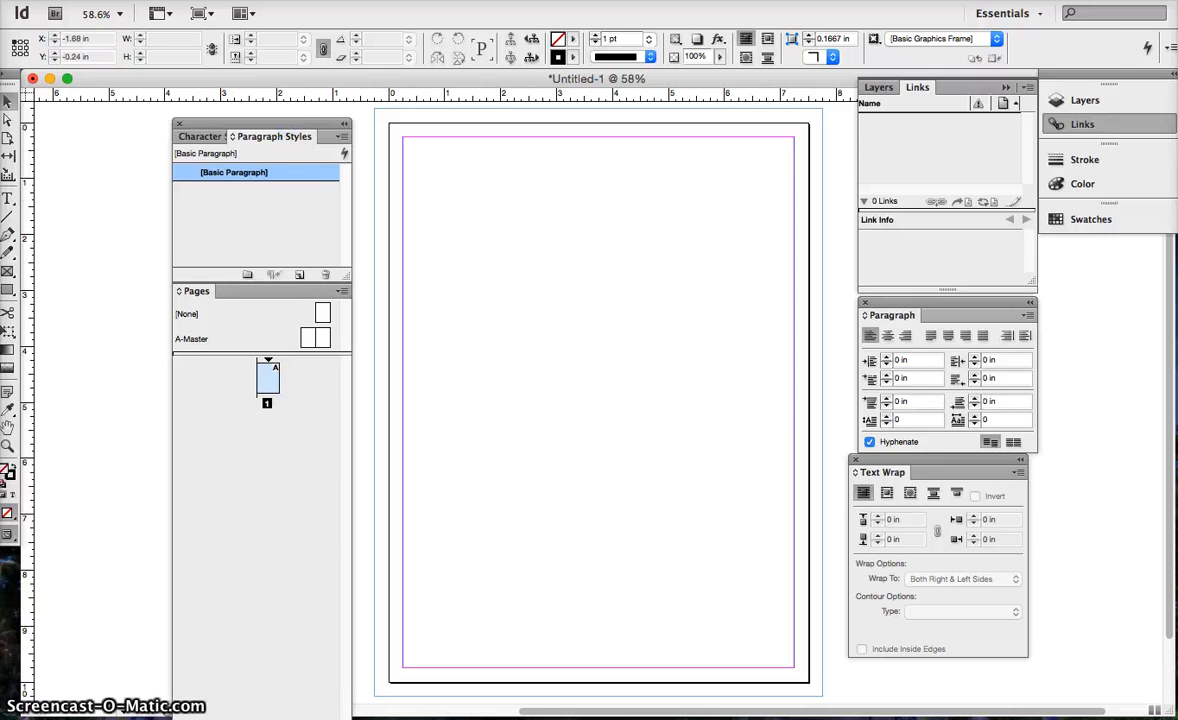
Reset the Essentials workspace to its default panel layout and return to the Typography workspace.
click(1024, 20)
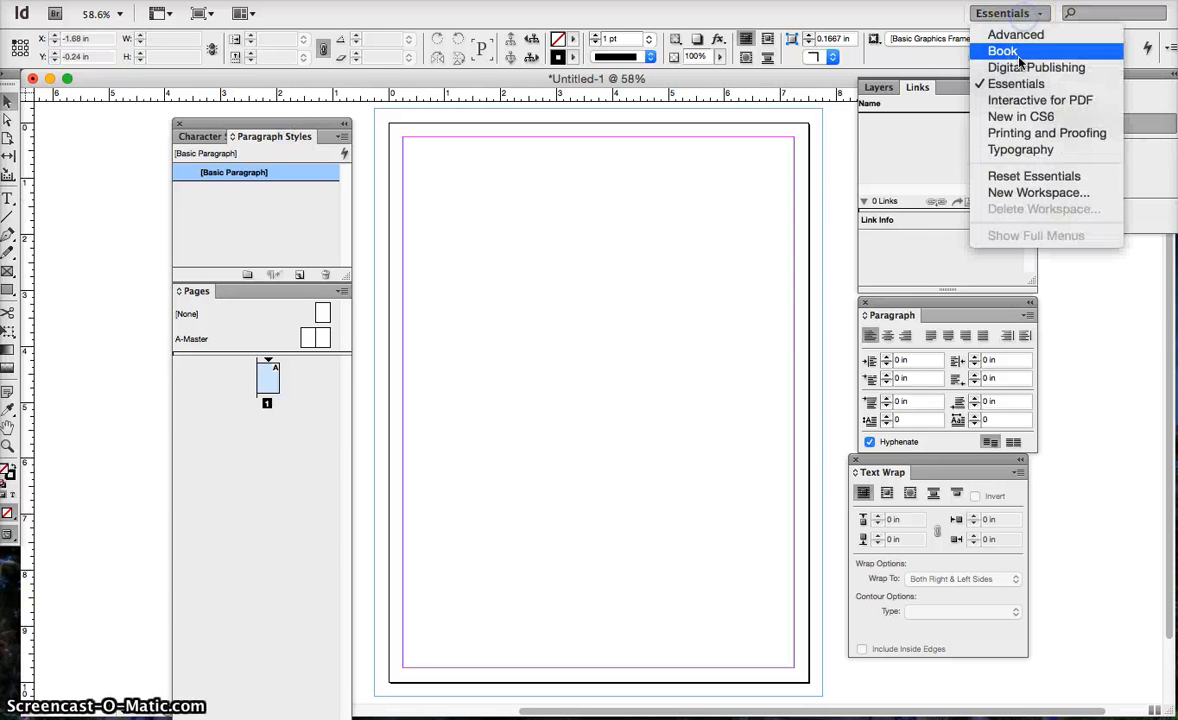
click(1024, 177)
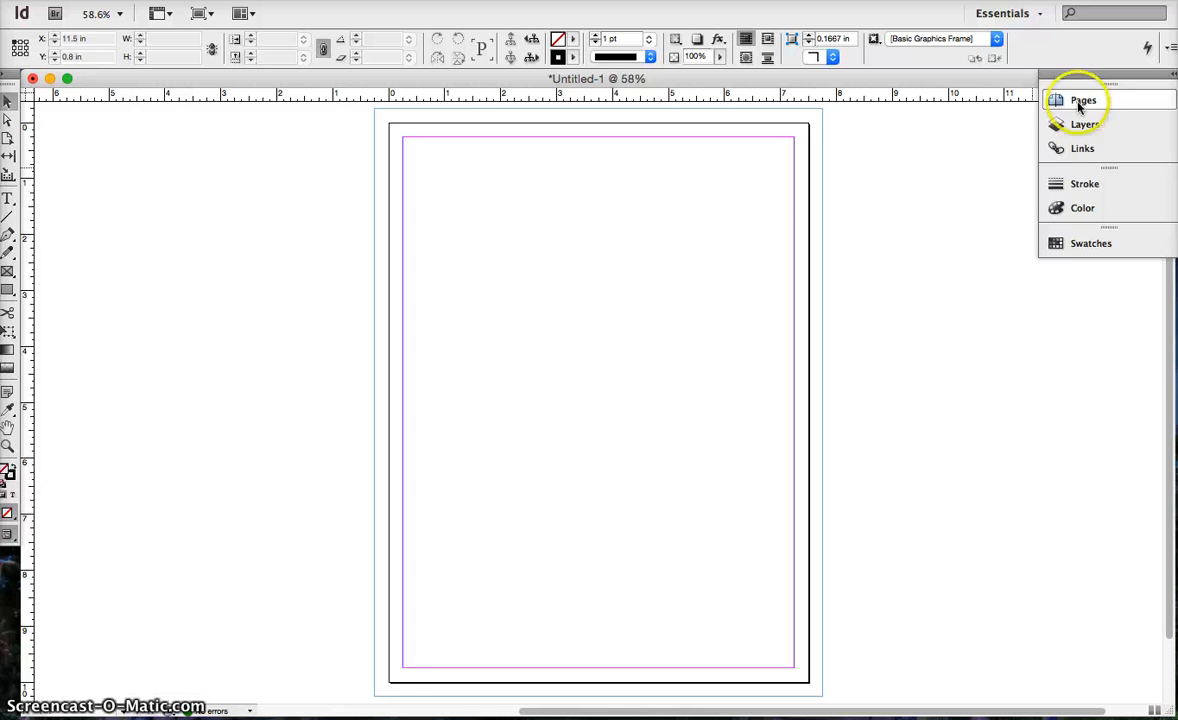
click(1000, 14)
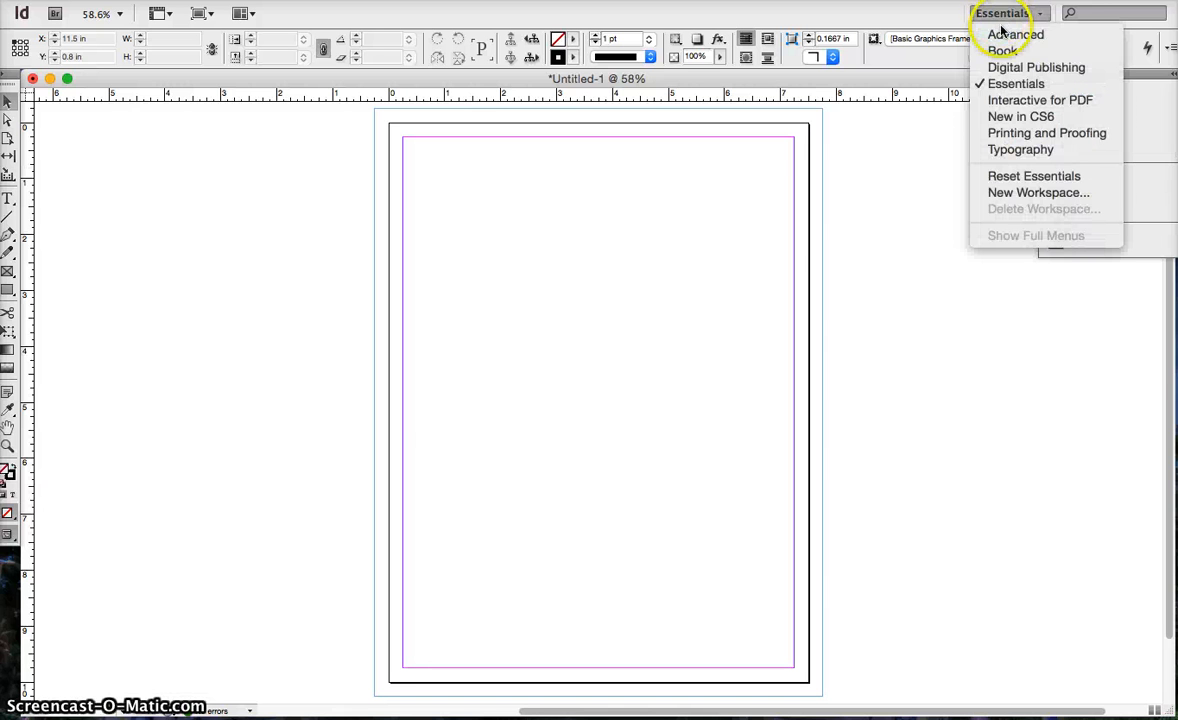
click(1004, 149)
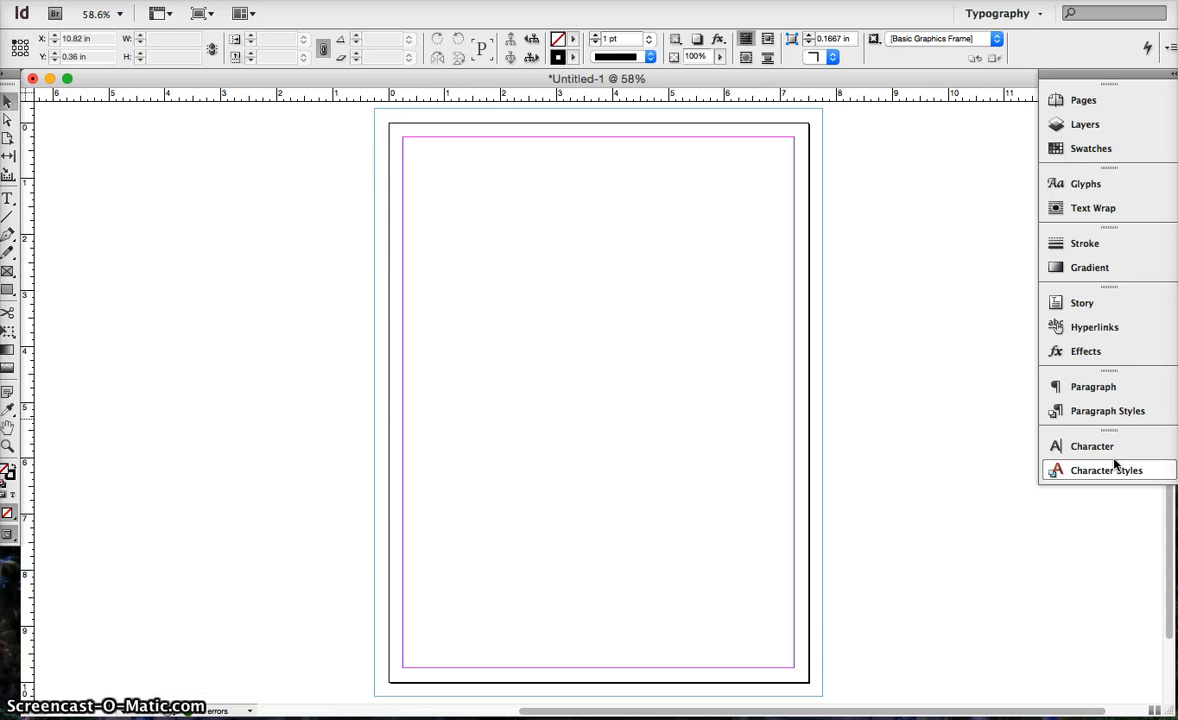
click(901, 404)
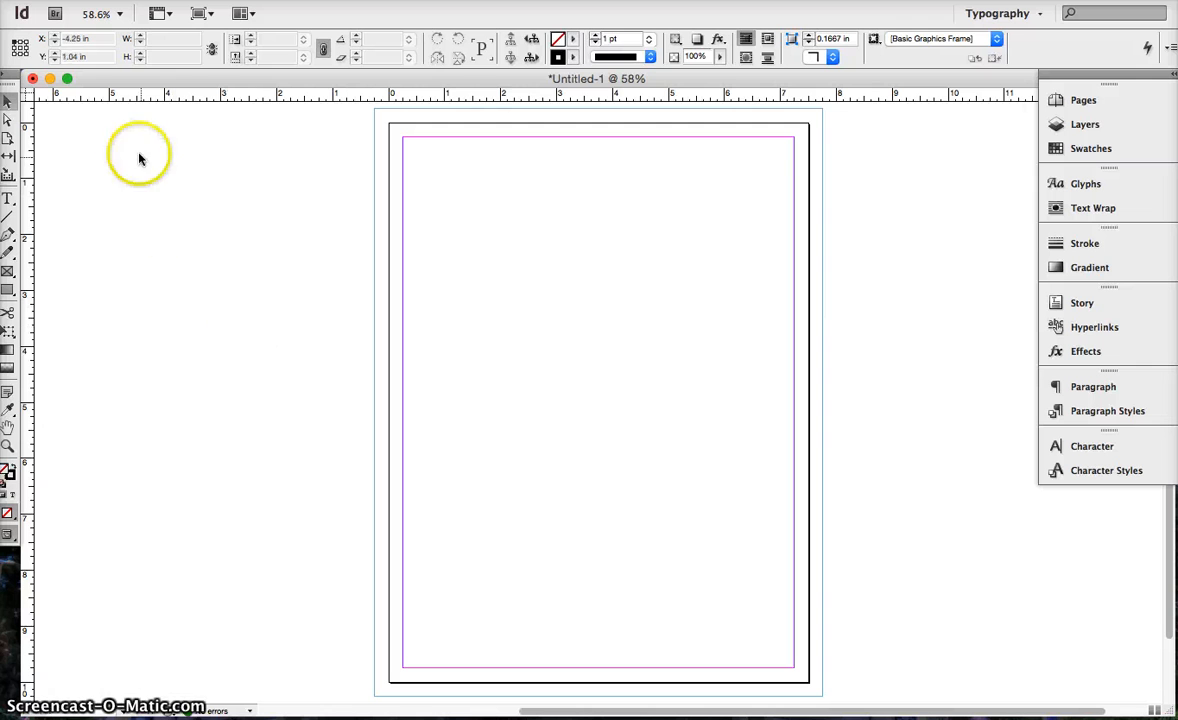
Draw a text frame about 6.9 by 2.9 in between the side margins and enter "Hello students of VCT/360 at the University of Phoenix".
click(7, 197)
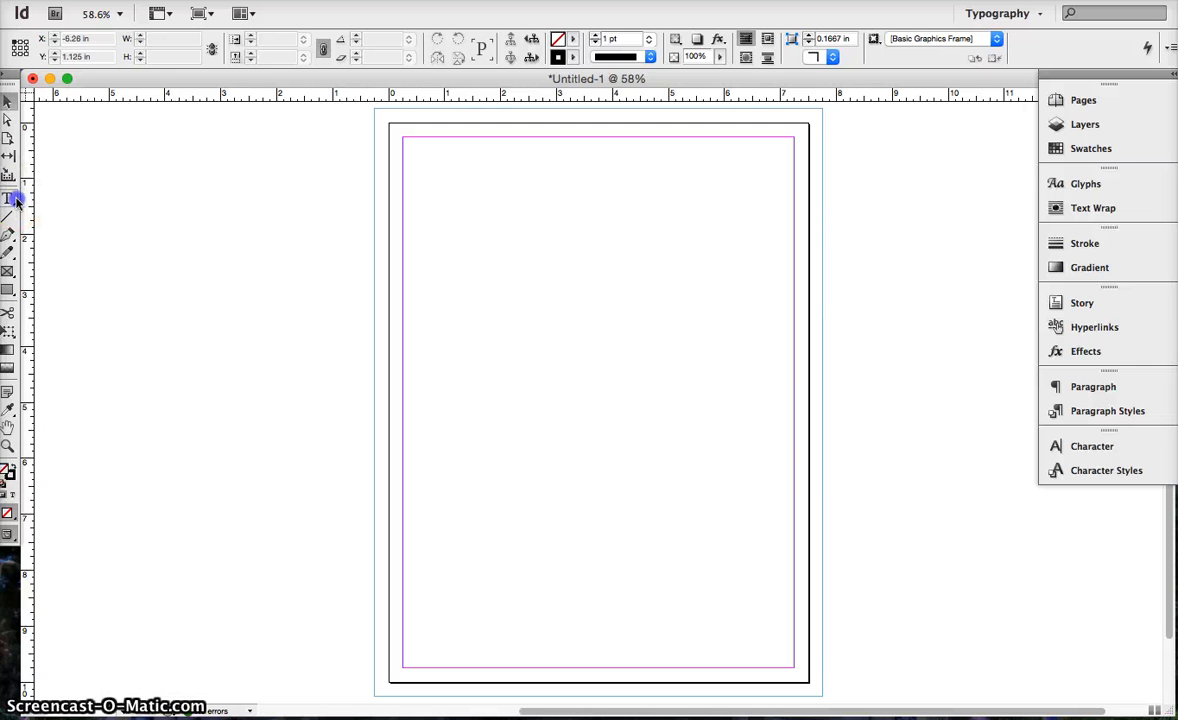
click(473, 222)
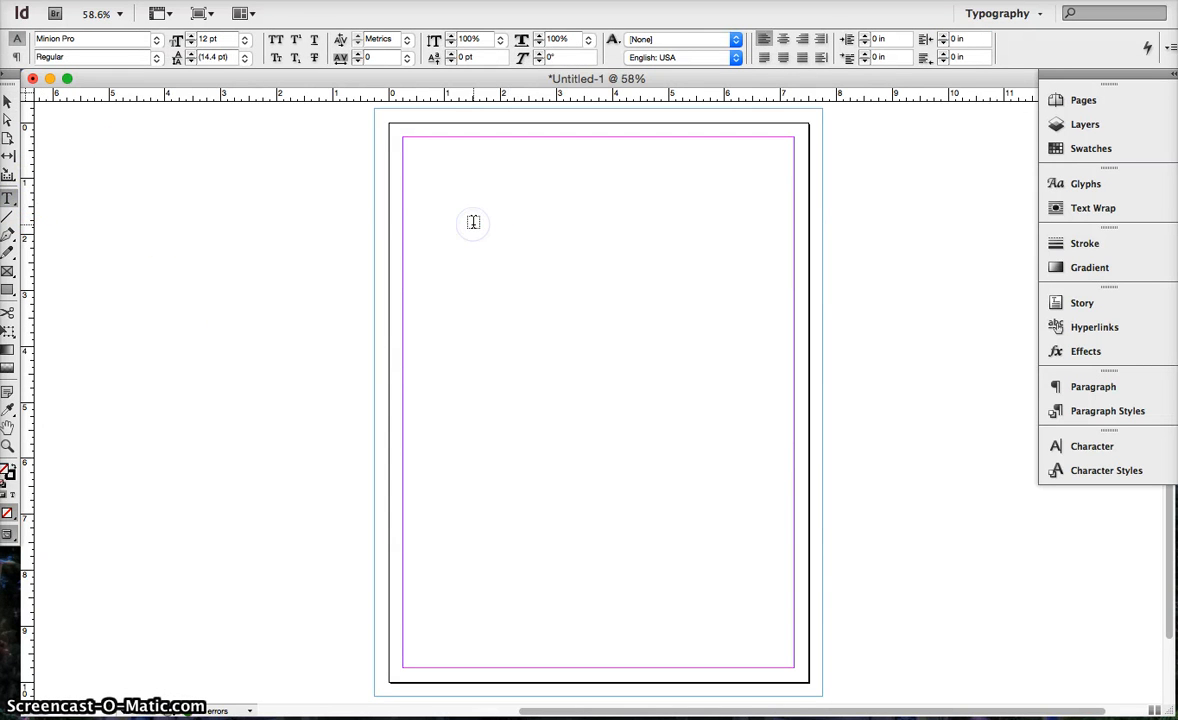
drag(407, 189, 794, 350)
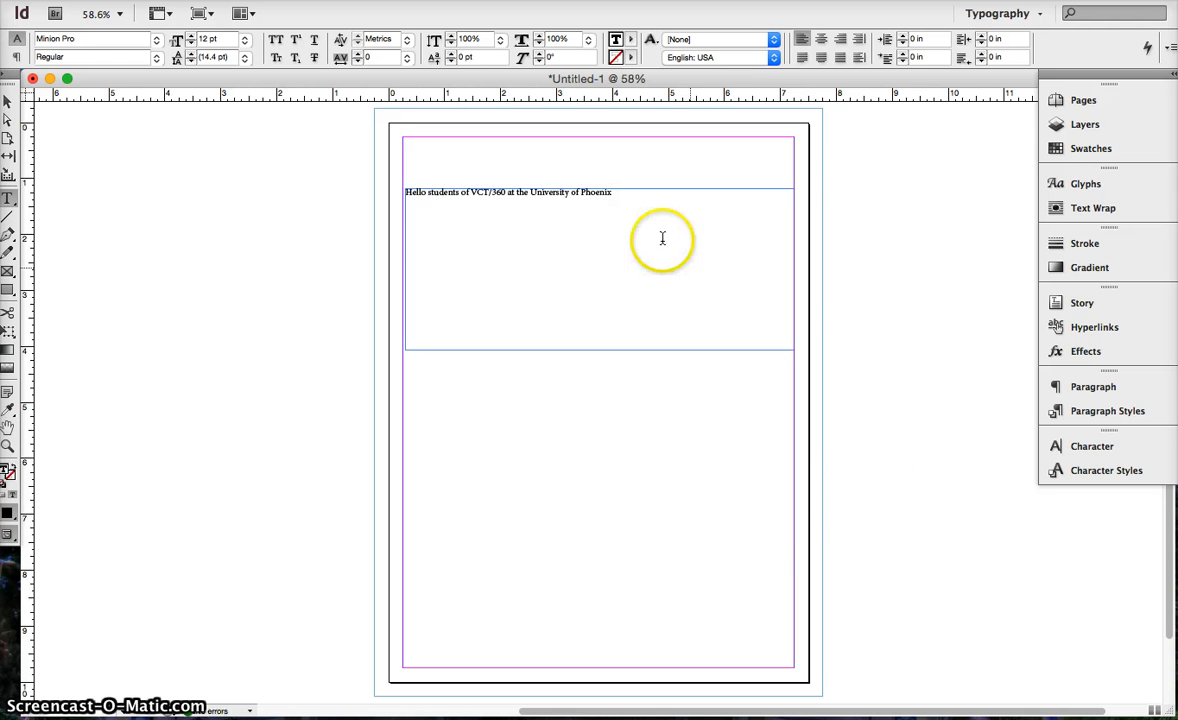
Select the whole sentence in the text frame and set its font to Coneria Script Demo.
drag(626, 192, 432, 197)
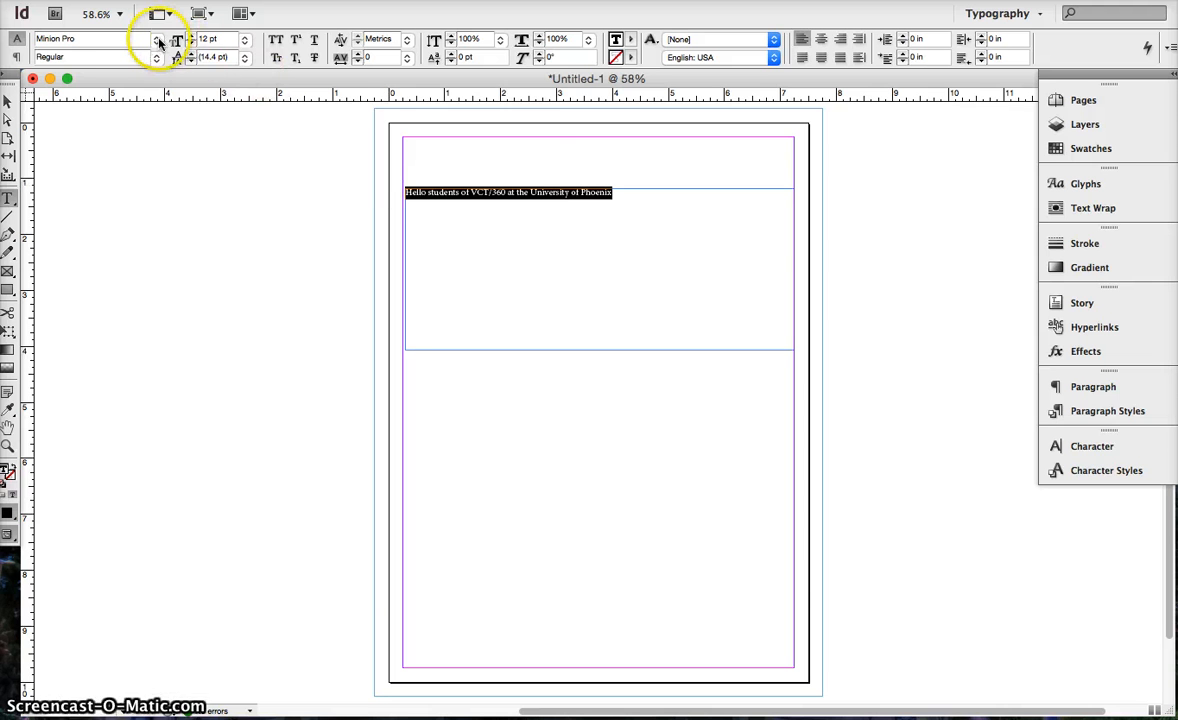
click(157, 41)
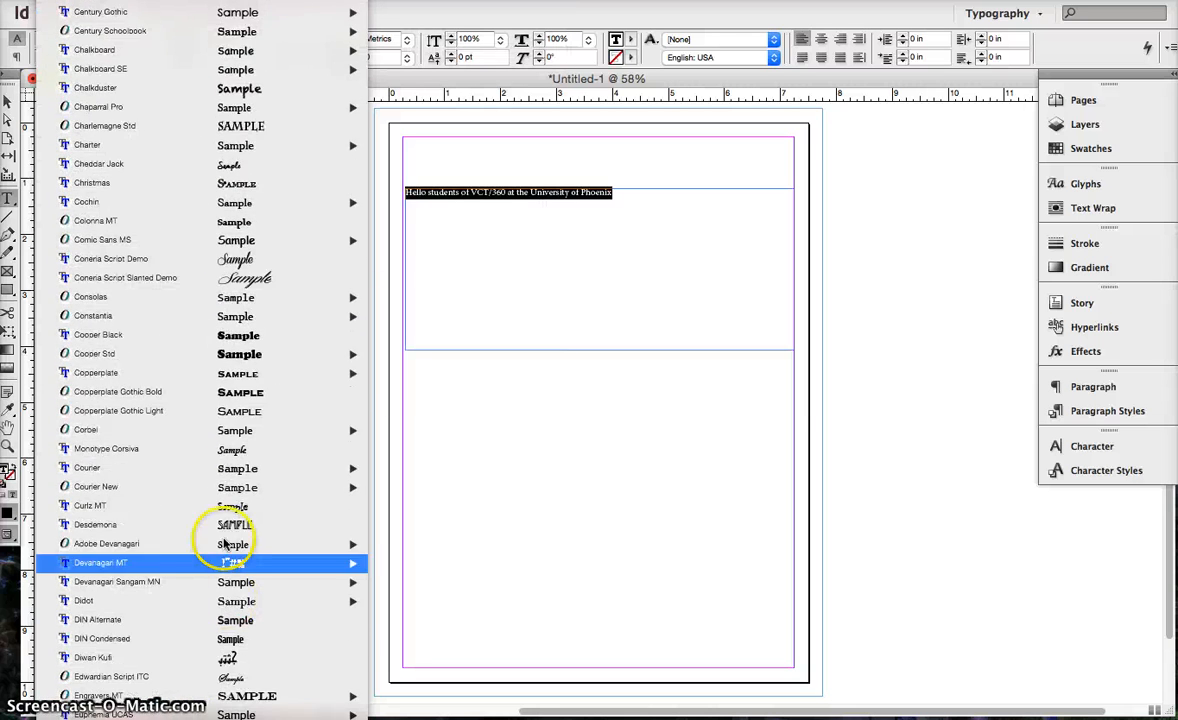
click(233, 262)
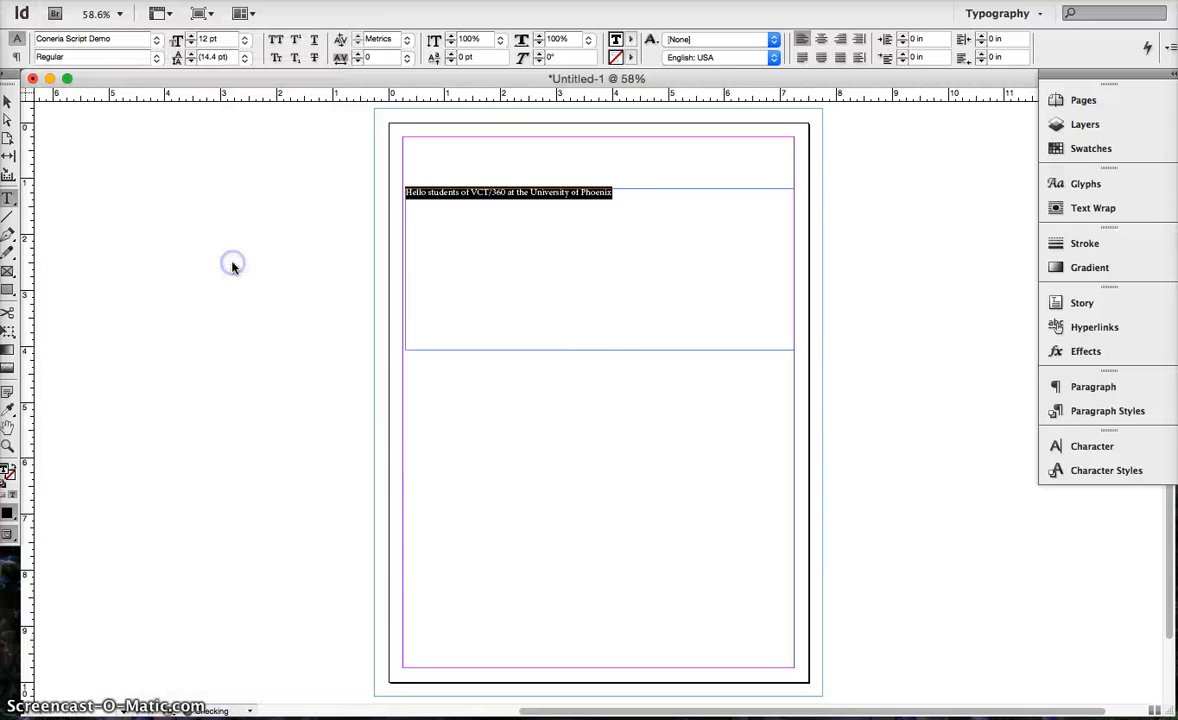
Try a 60 pt font size on the selected sentence, and settle on 30 pt.
click(1079, 452)
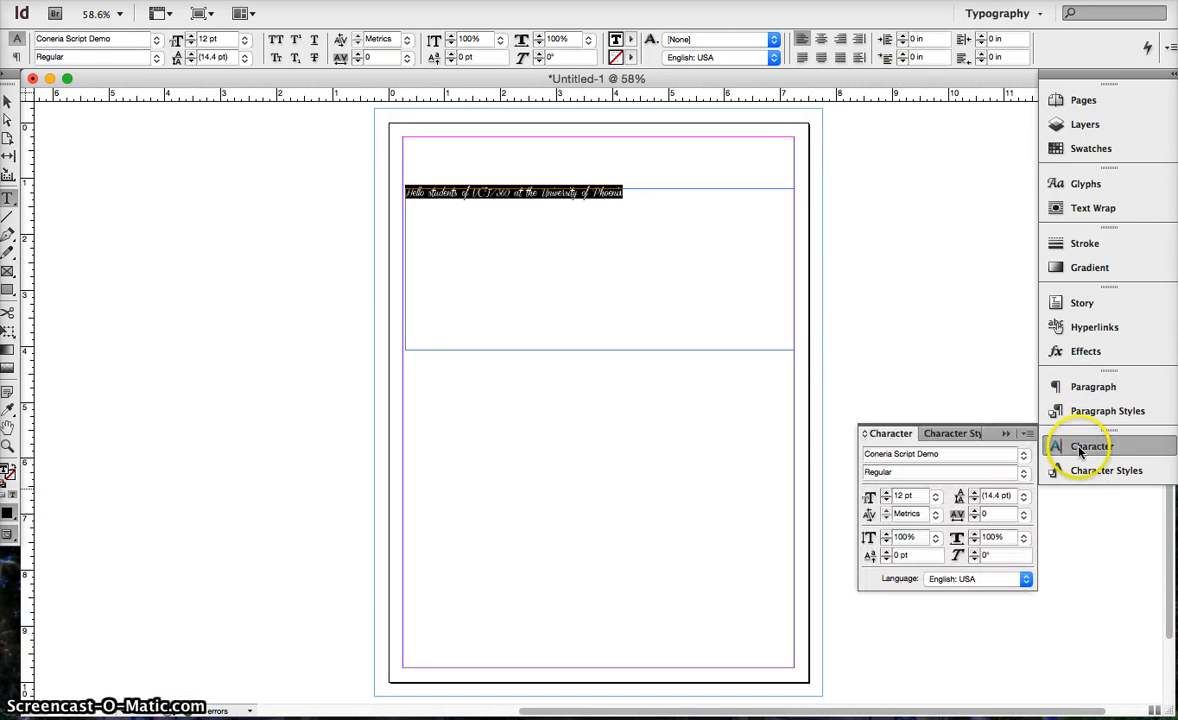
click(936, 498)
click(921, 659)
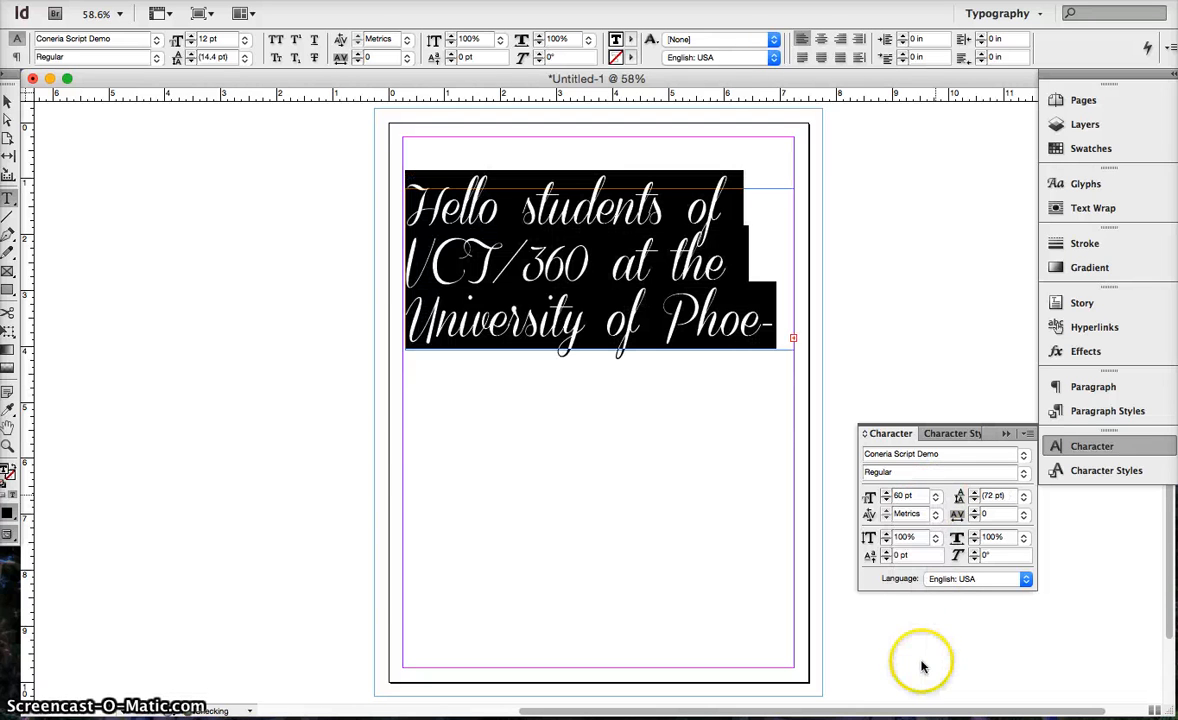
click(935, 497)
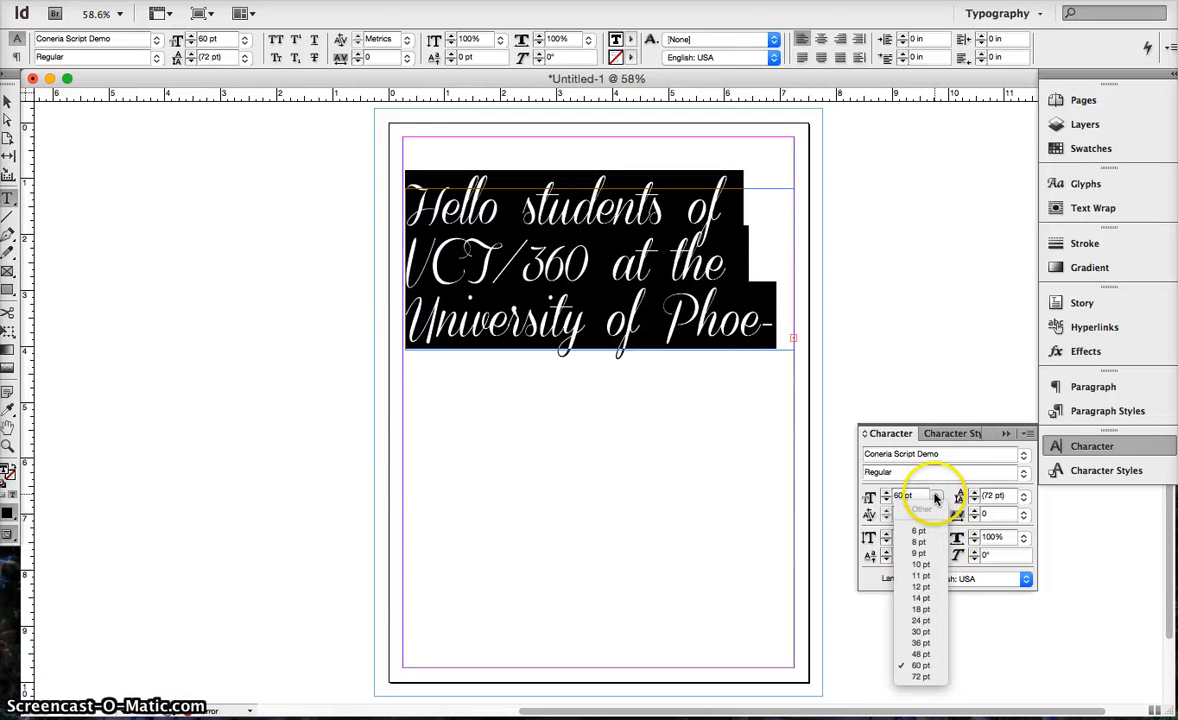
click(921, 633)
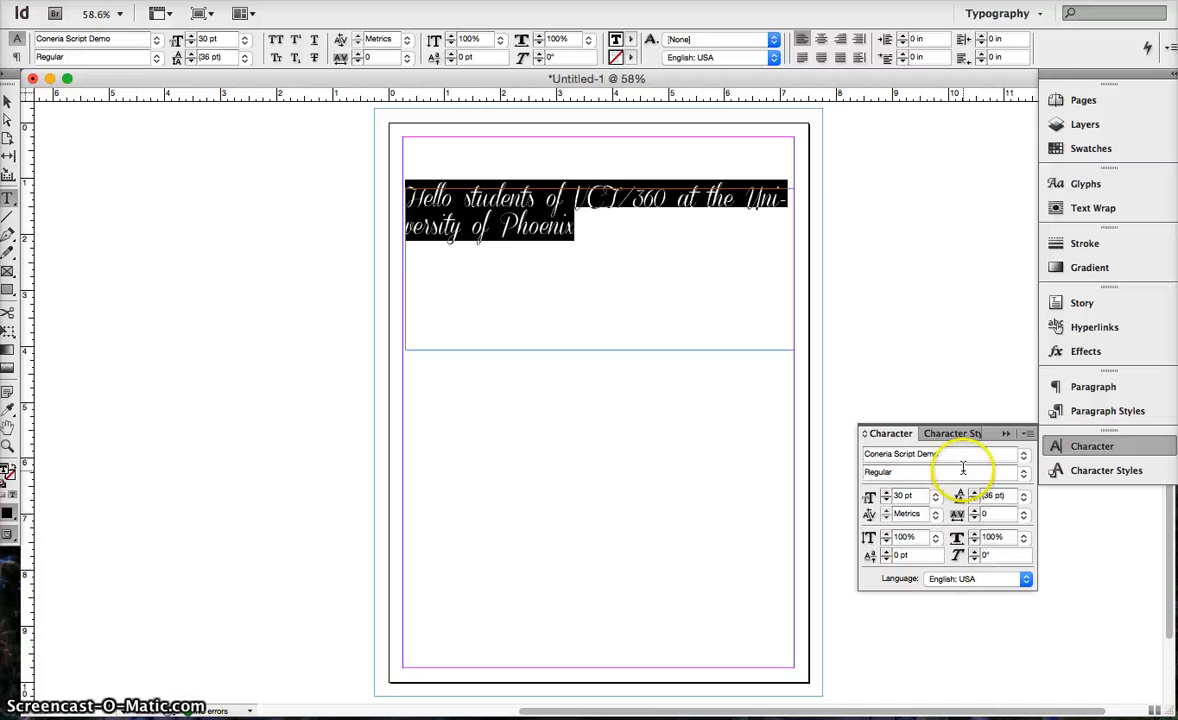
Check the font's available styles, and set the selected sentence's tracking to 25 and its leading to 24 pt.
click(1024, 472)
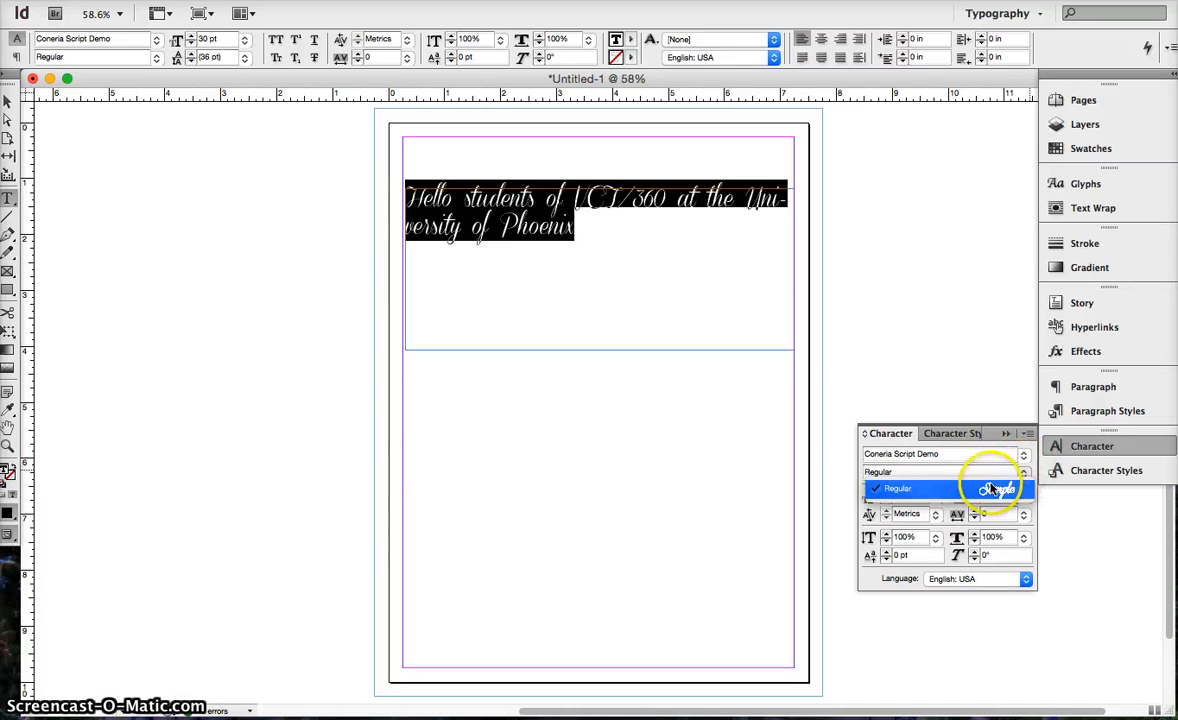
click(897, 578)
click(1023, 513)
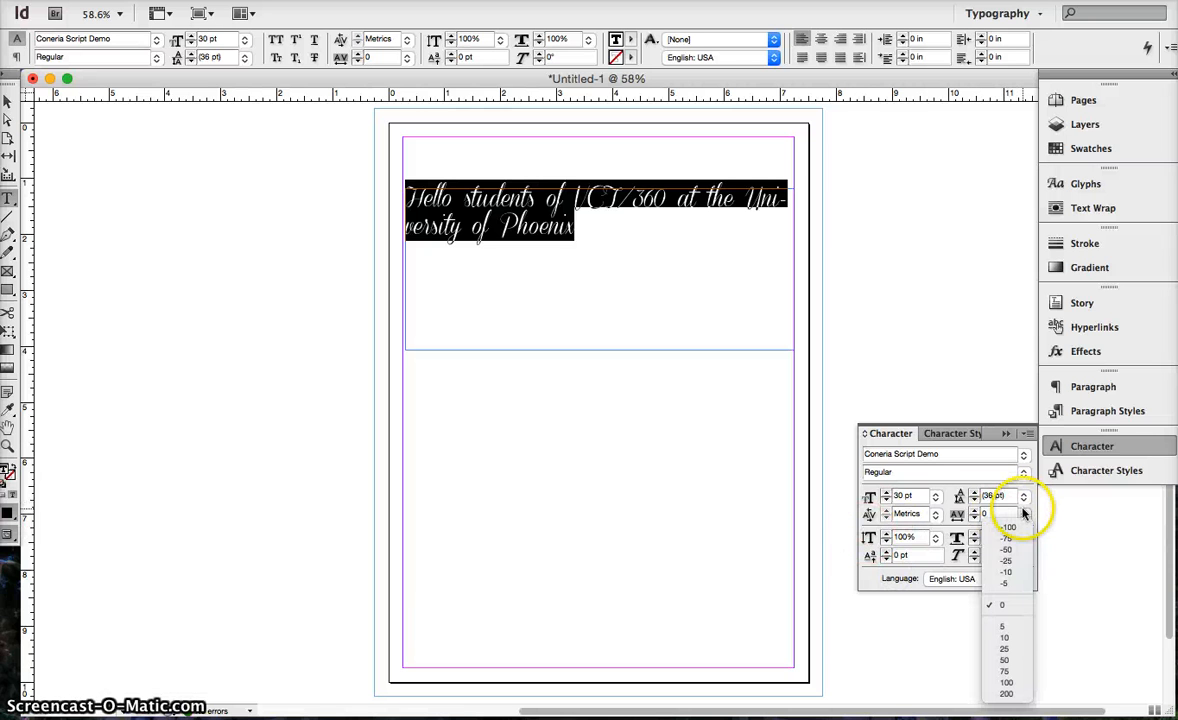
click(1008, 650)
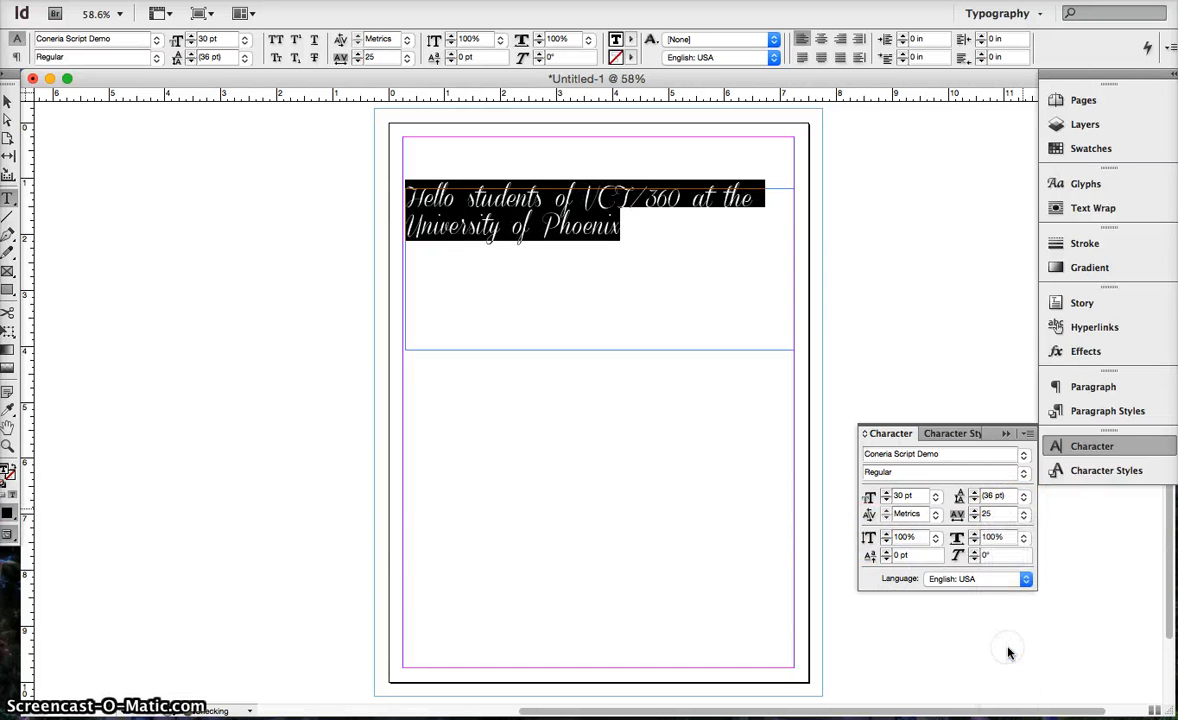
click(1023, 495)
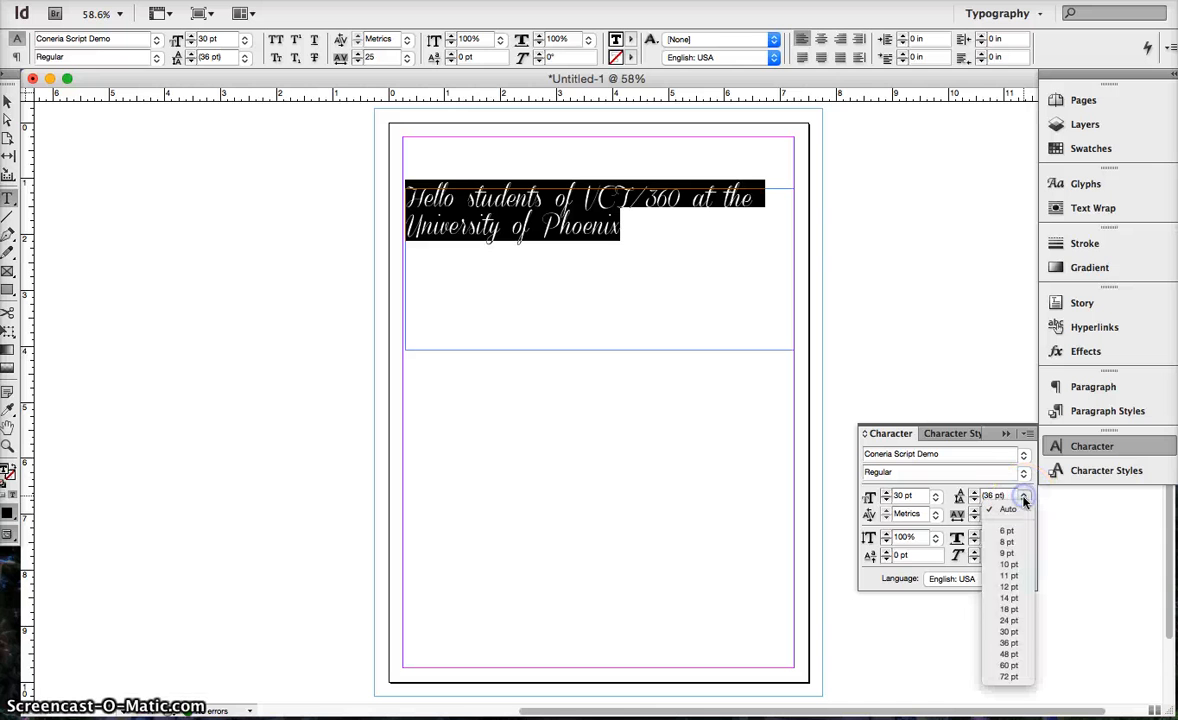
click(1008, 621)
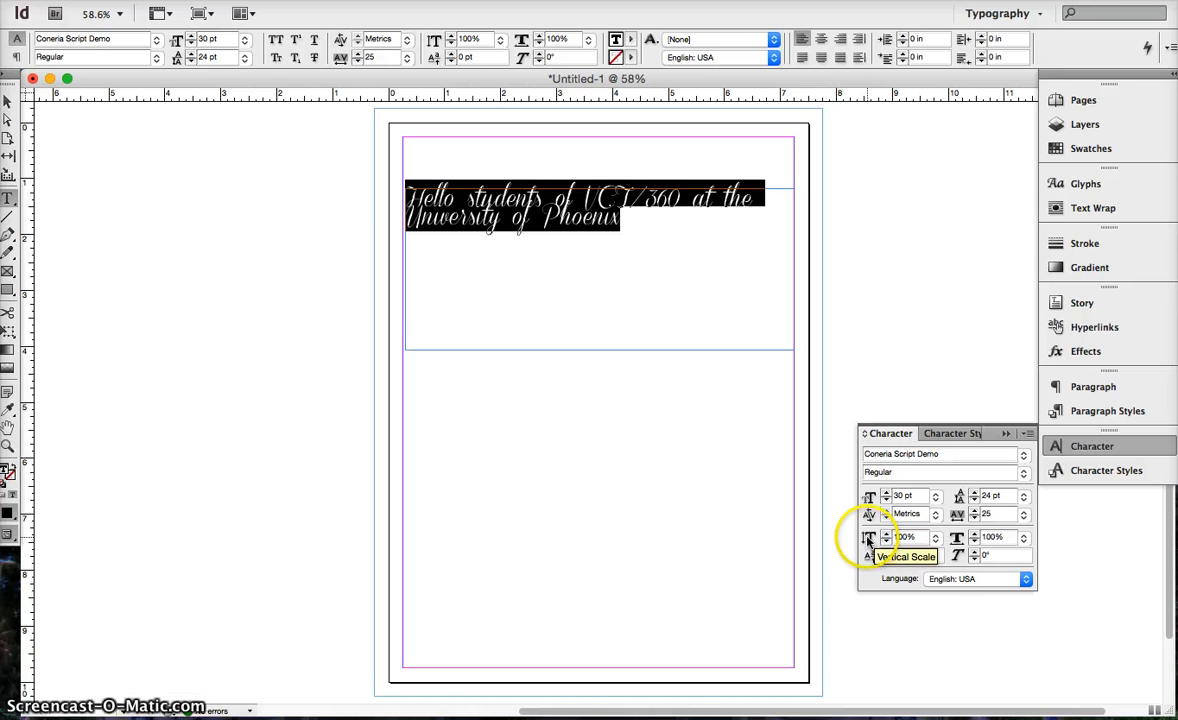
Set the selected sentence's vertical scale to 150% and its leading to 72 pt.
click(937, 539)
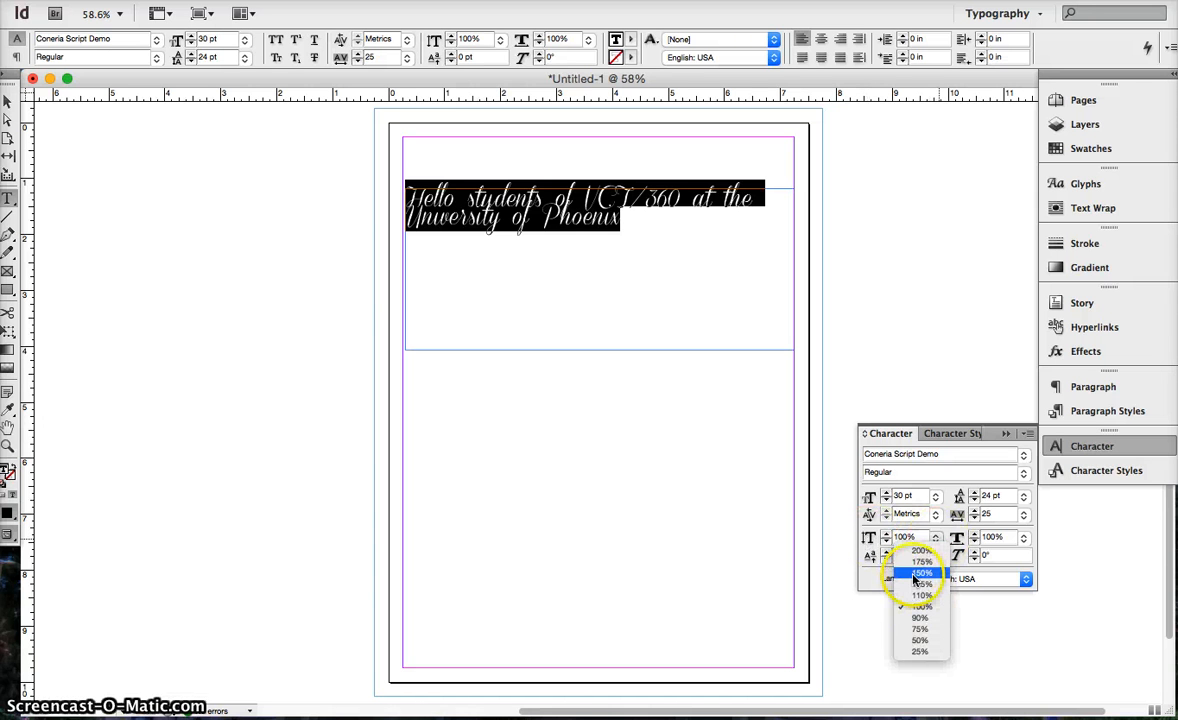
click(913, 576)
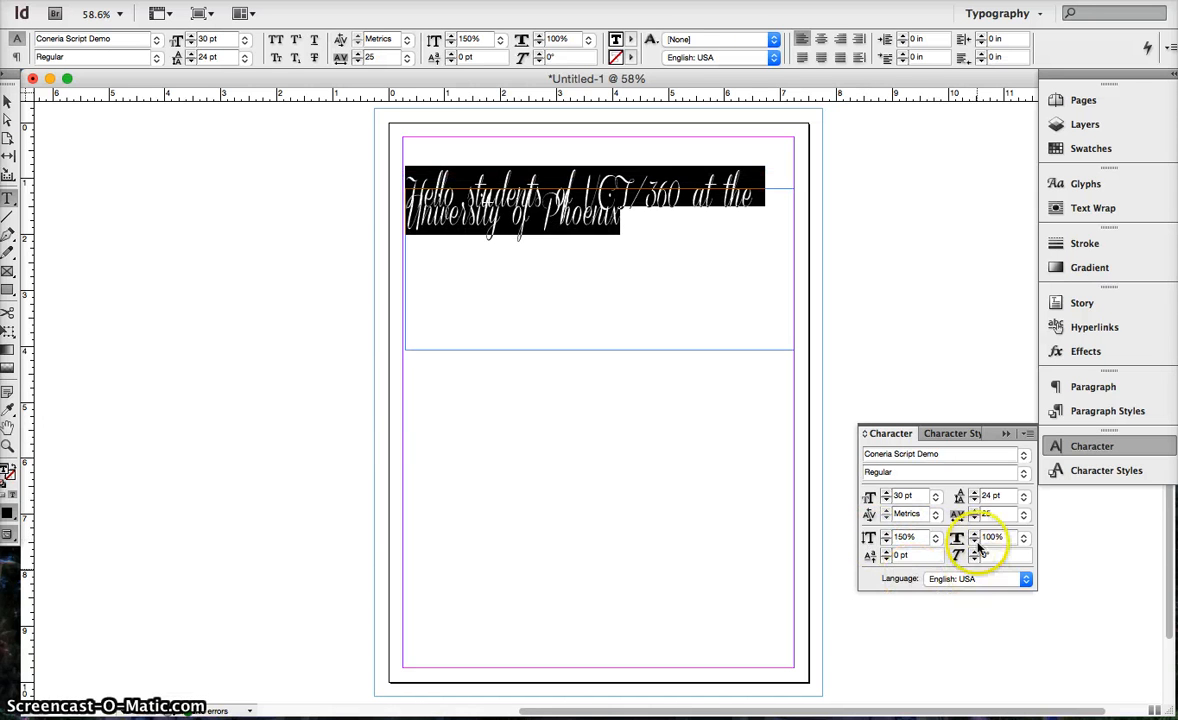
click(1023, 496)
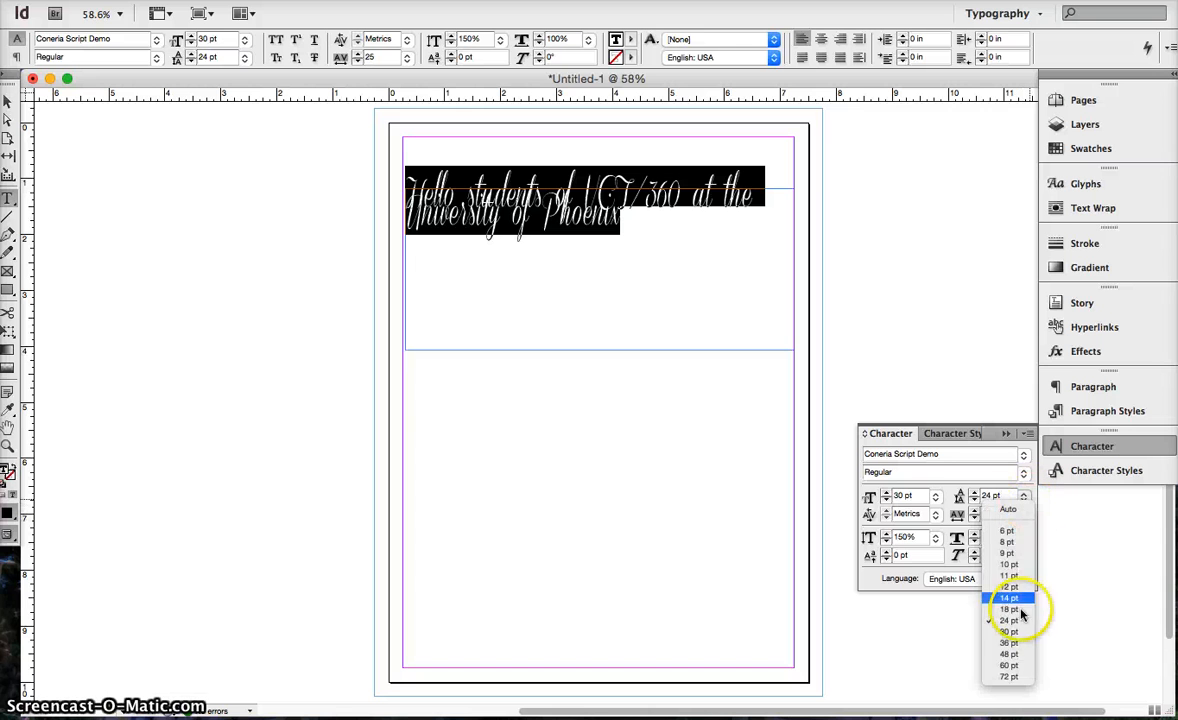
click(1010, 676)
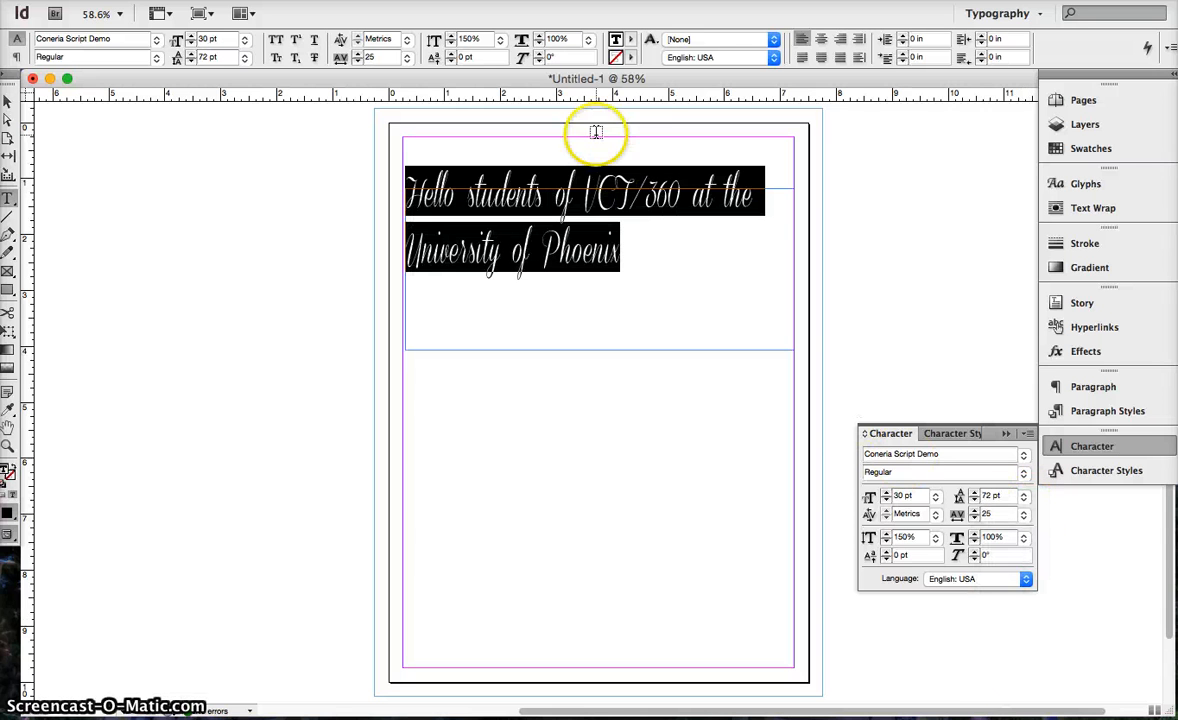
Give the selected sentence the magenta C=0 M=100 Y=0 K=0 fill and a [Black] stroke.
click(629, 40)
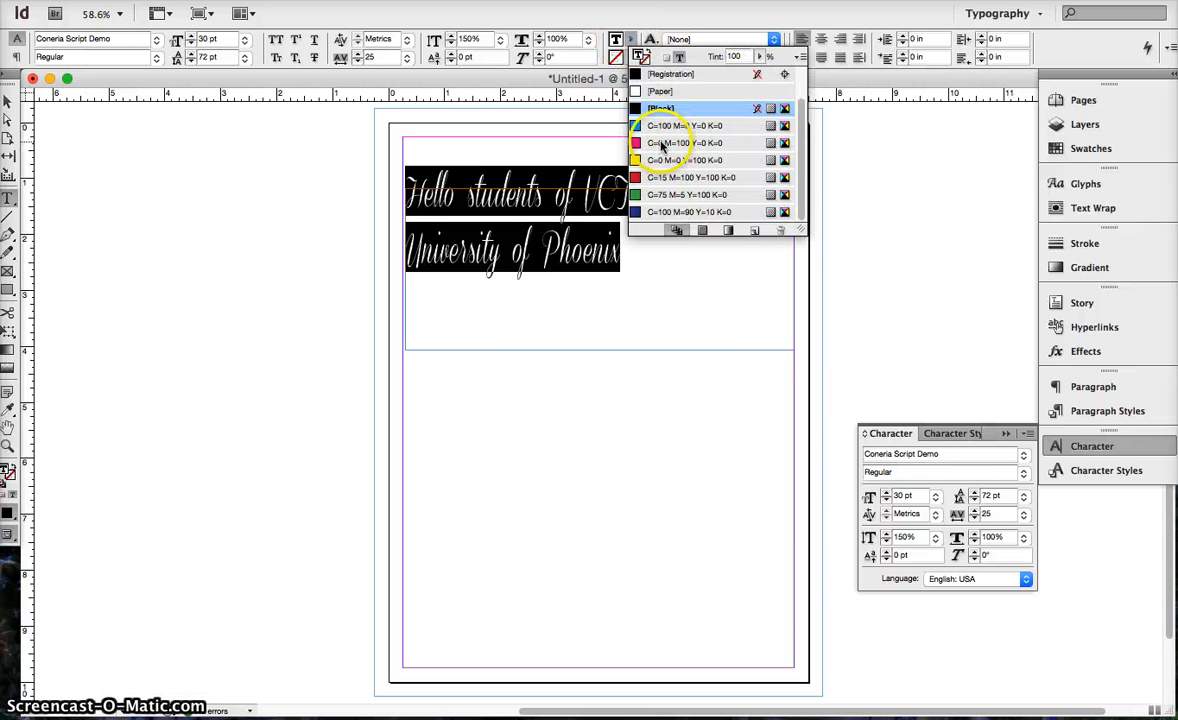
click(661, 143)
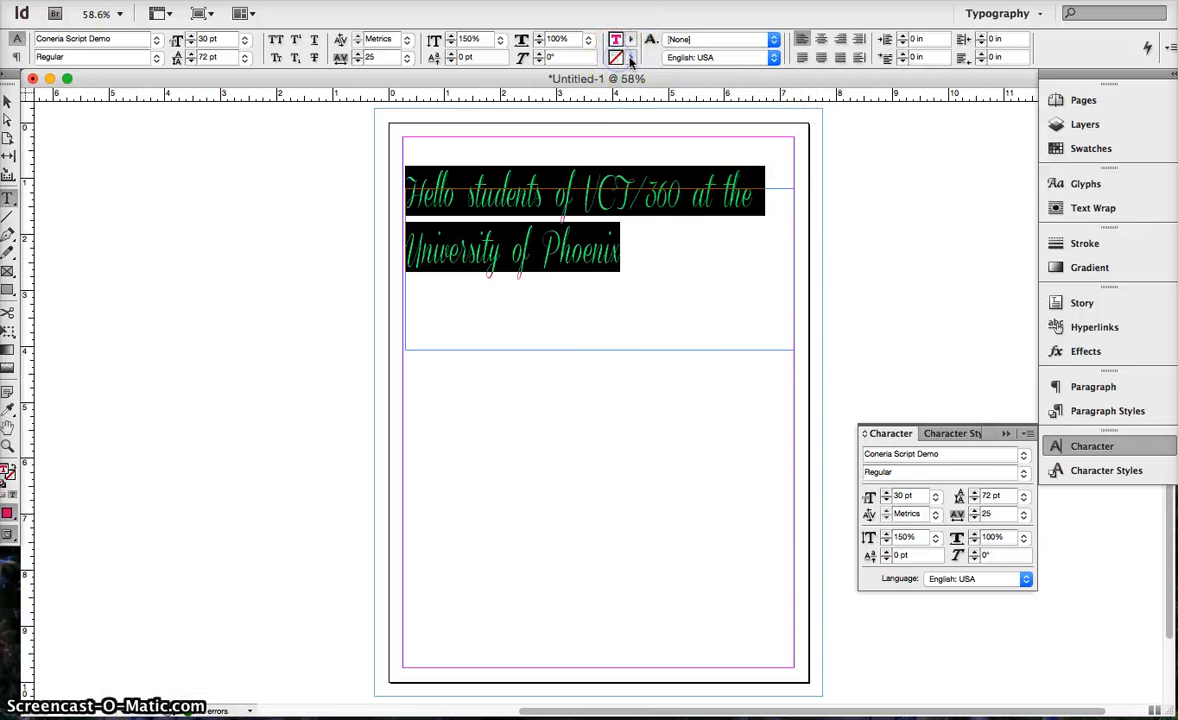
click(627, 57)
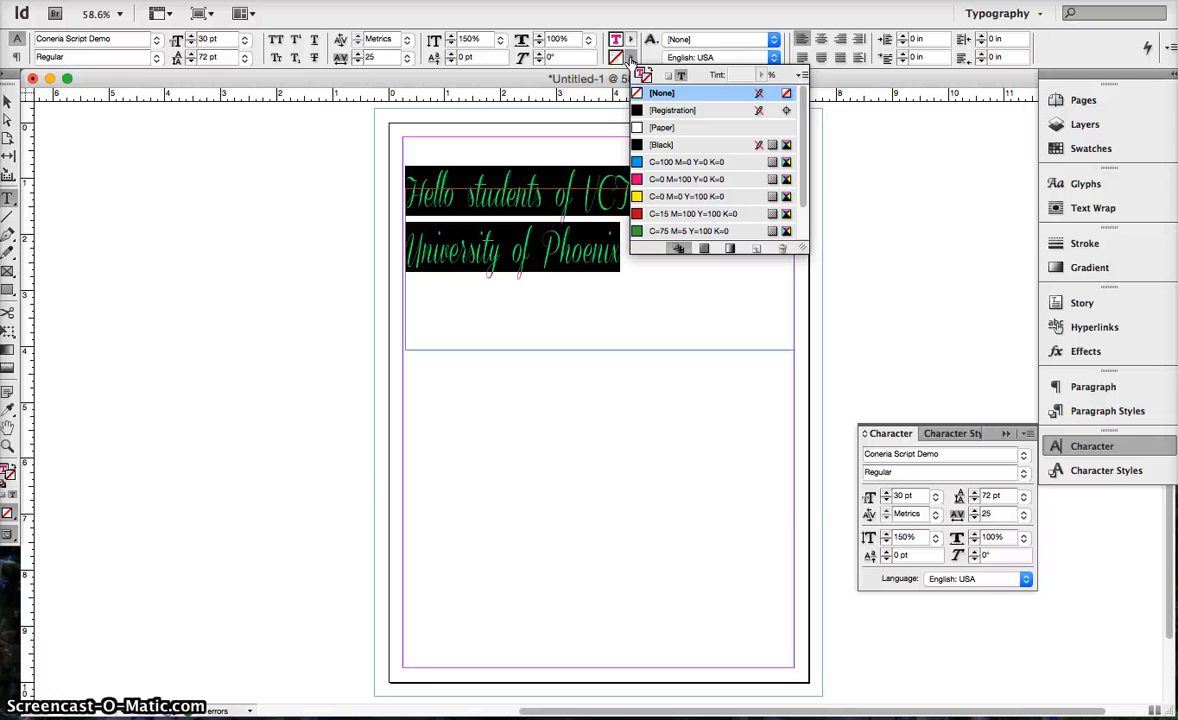
click(666, 146)
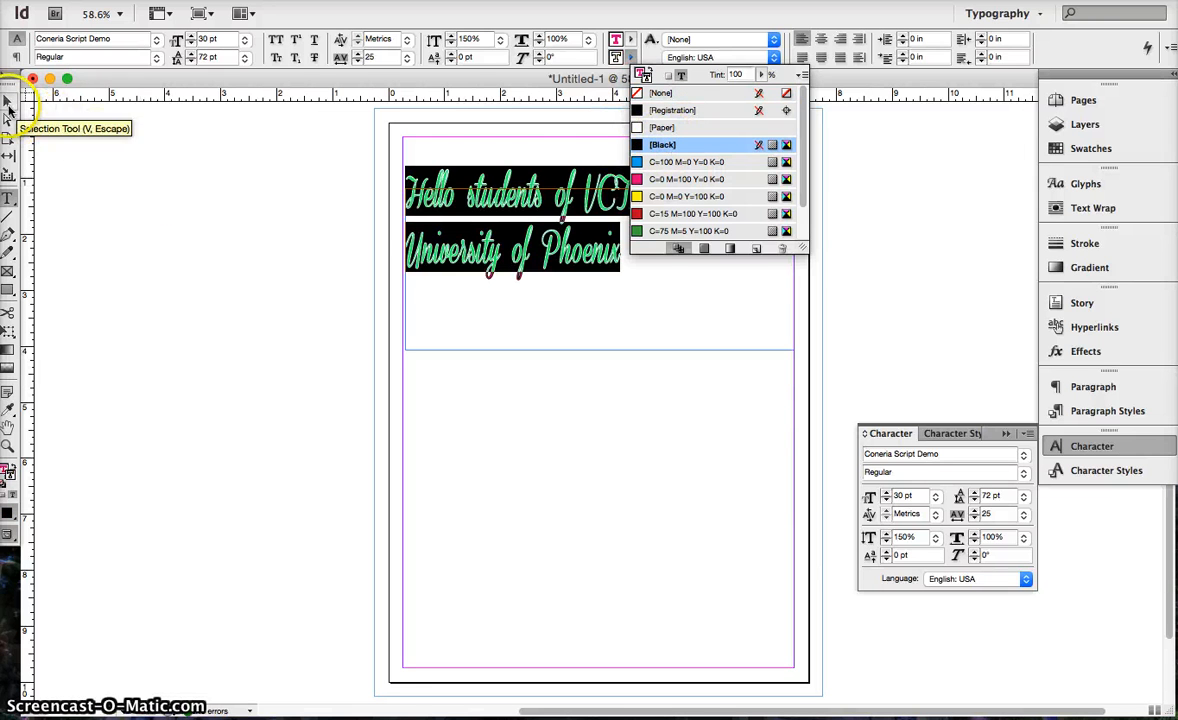
Move the text frame against the page's left margin, at about X 0.25 in and Y 1.125 in.
click(7, 102)
drag(486, 271, 498, 343)
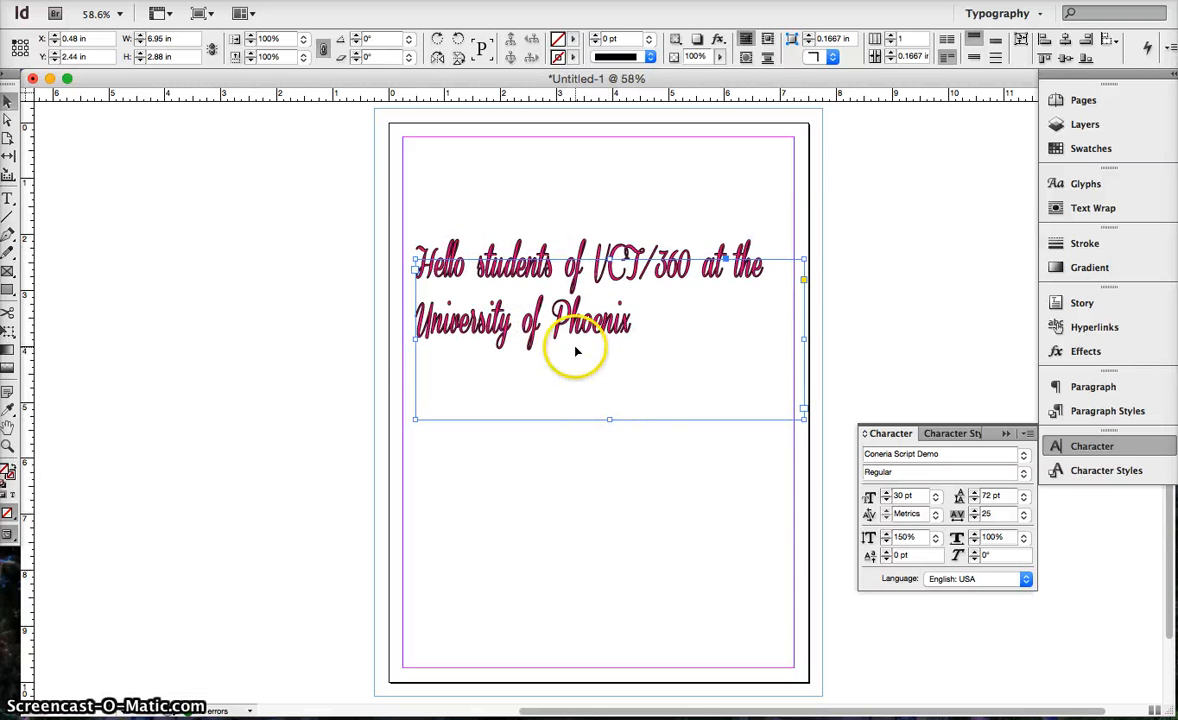
drag(560, 322, 548, 250)
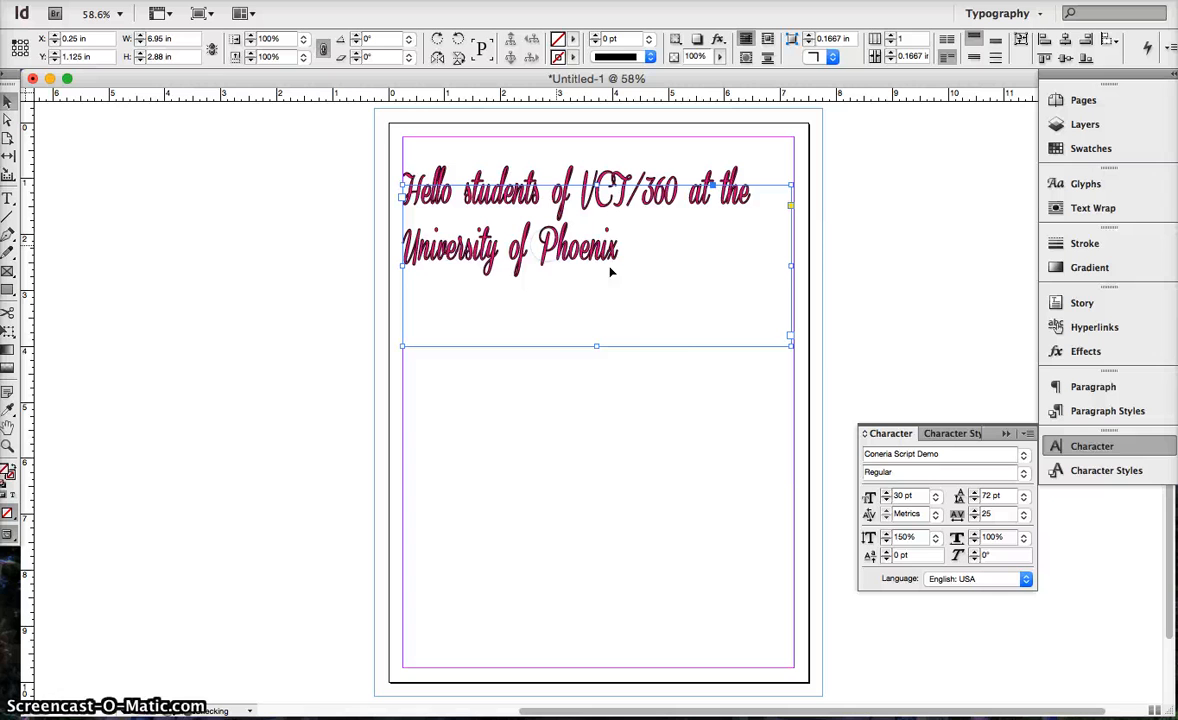
Shrink the text frame to about 5.11 by 1.31 in, and move it against the right margin near the page's top.
double_click(597, 346)
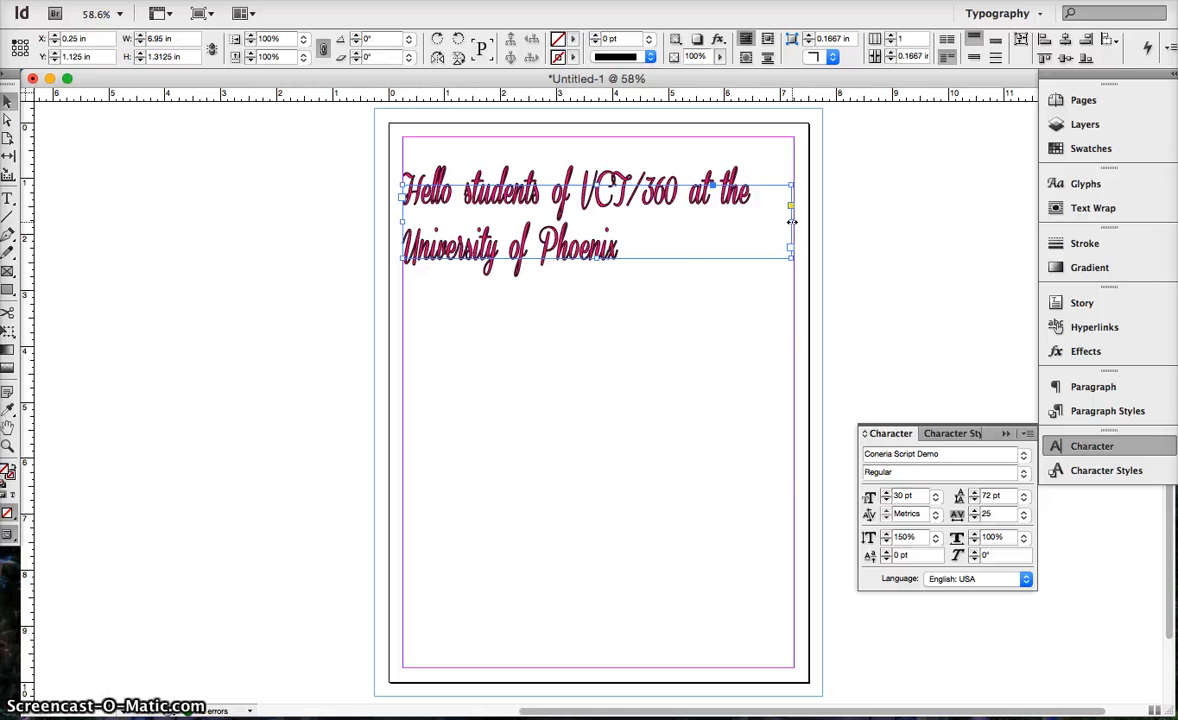
double_click(792, 222)
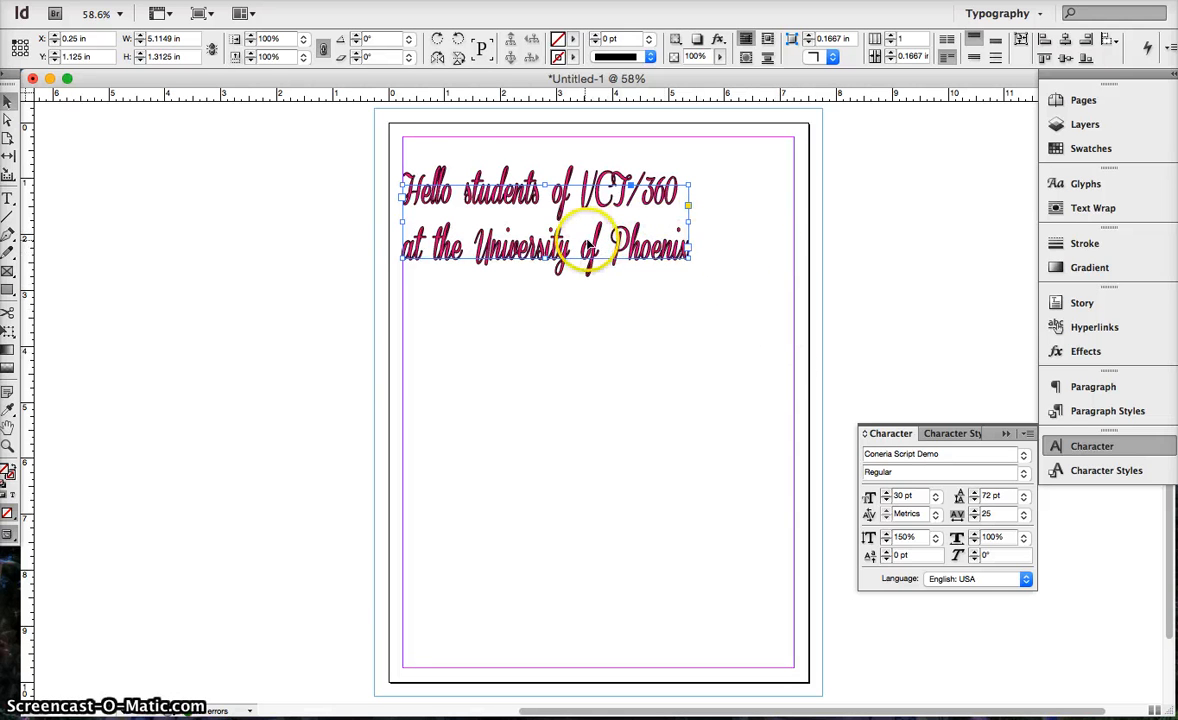
drag(586, 245, 691, 204)
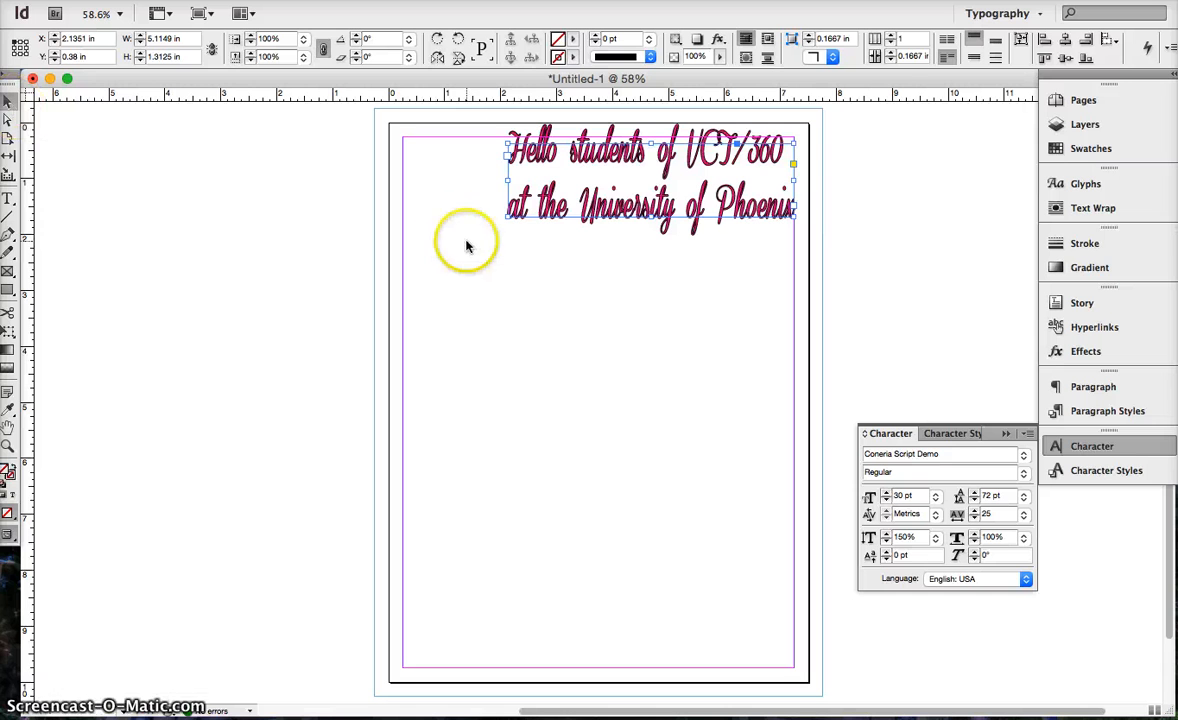
drag(585, 203, 587, 215)
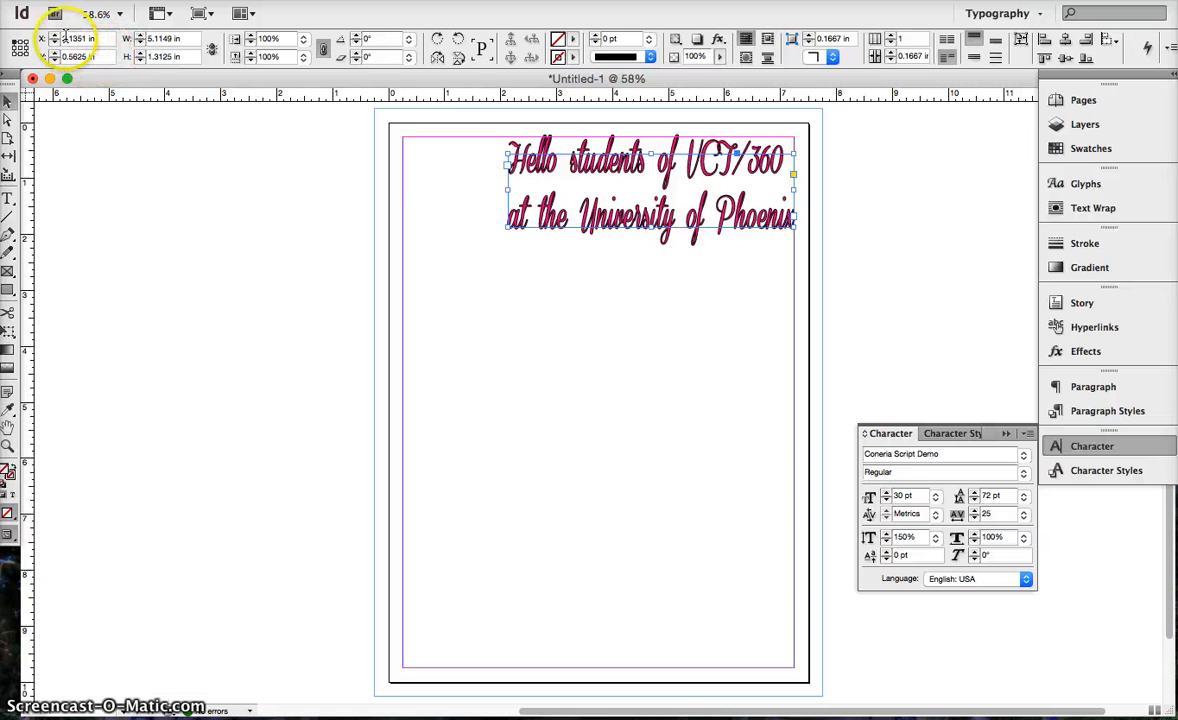
Shift the text frame horizontally back to the left margin, at an X position of 0.25 in.
click(55, 36)
click(55, 36)
click(55, 36)
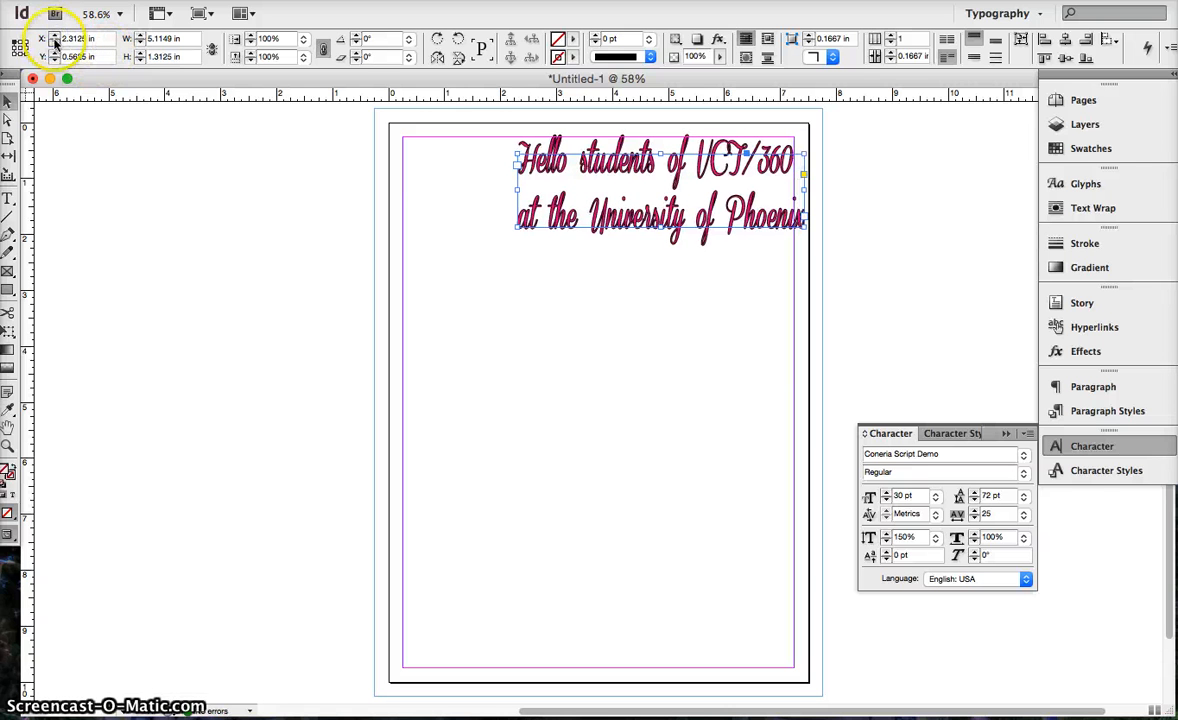
click(55, 43)
click(55, 43)
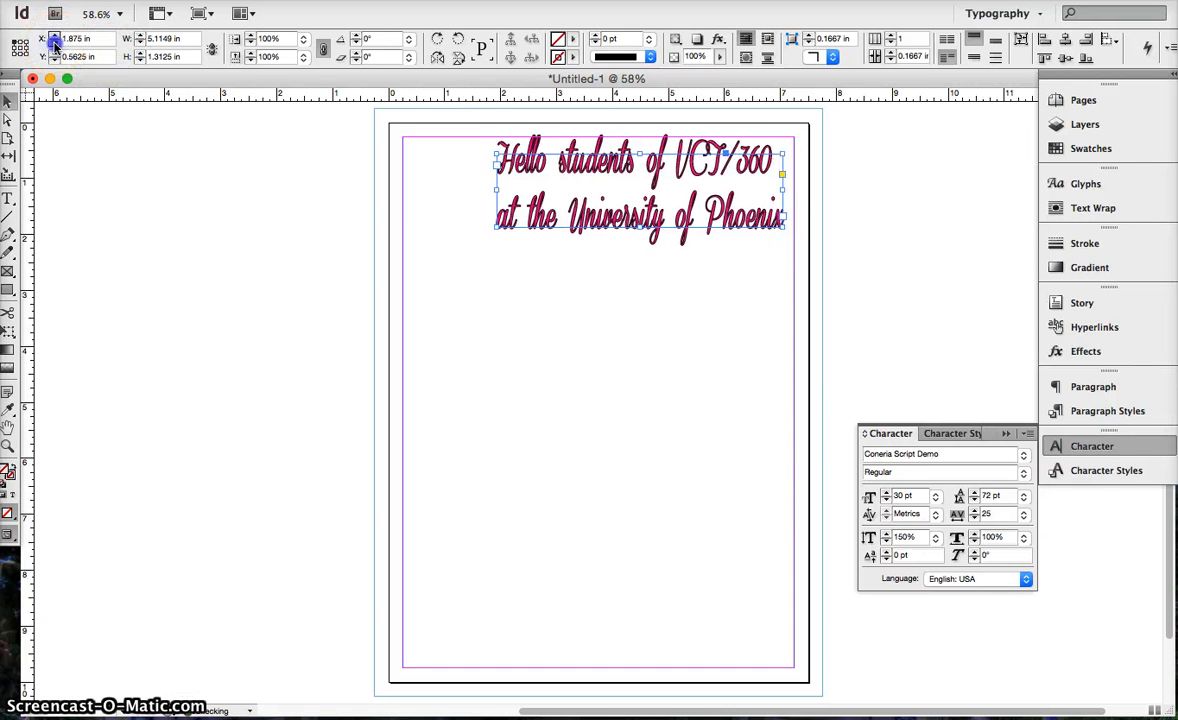
click(55, 43)
click(55, 43)
click(55, 43)
click(55, 43)
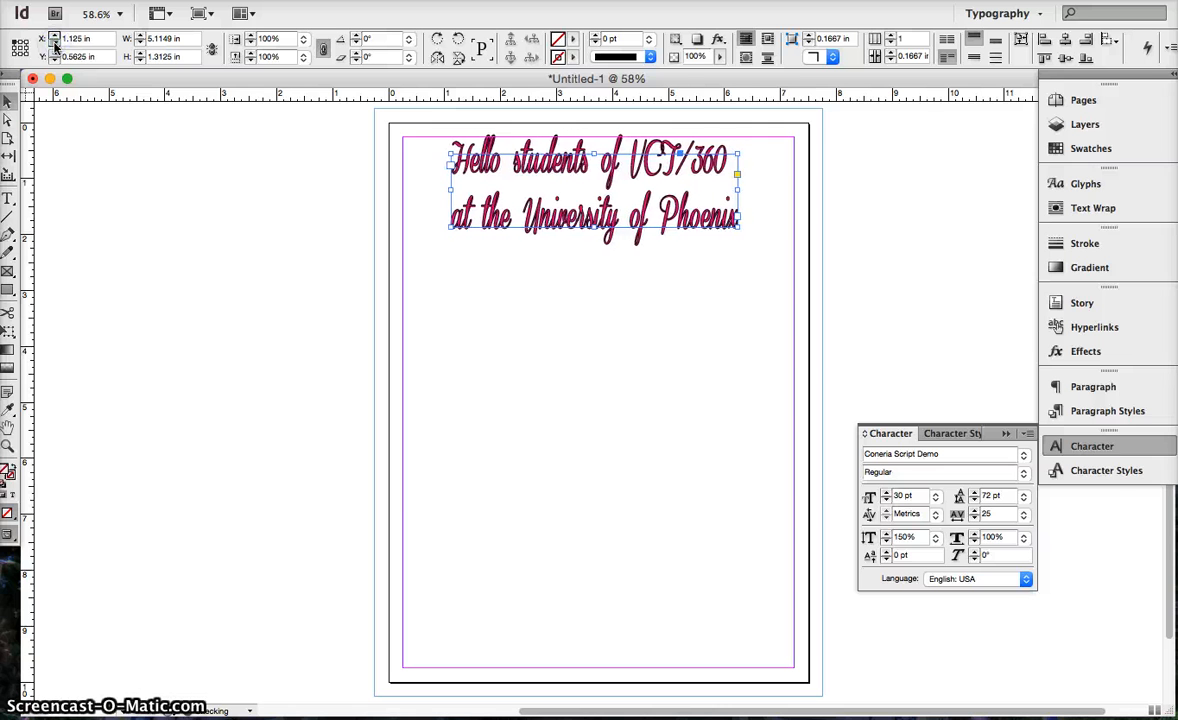
click(55, 43)
click(55, 43)
click(55, 43)
click(55, 43)
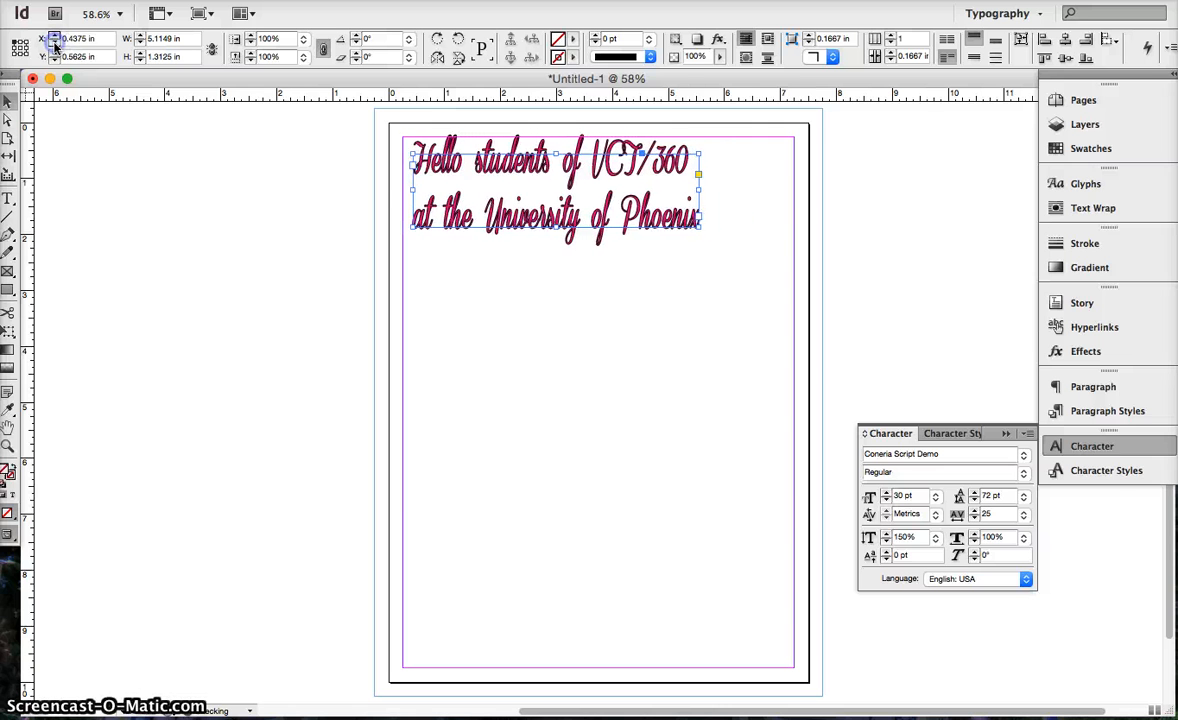
click(55, 43)
click(55, 43)
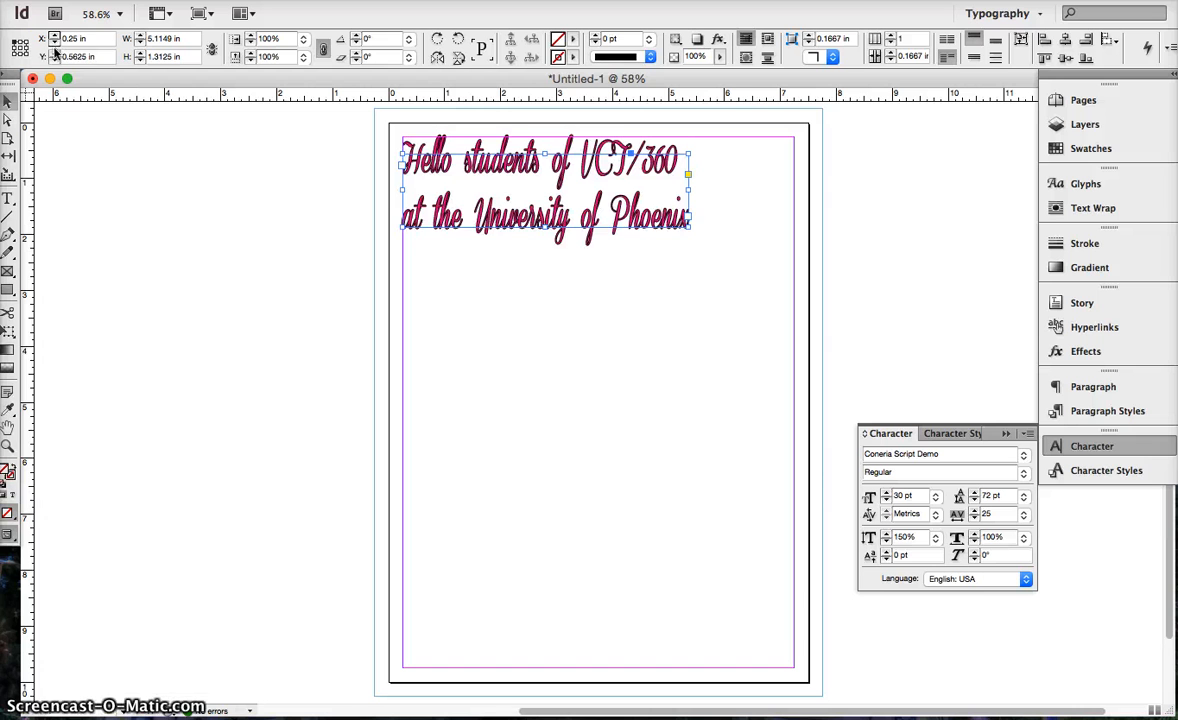
Try a Y position of 0.25 in for the text frame, settle on 1 in, and deselect the frame.
click(55, 60)
click(55, 60)
click(55, 60)
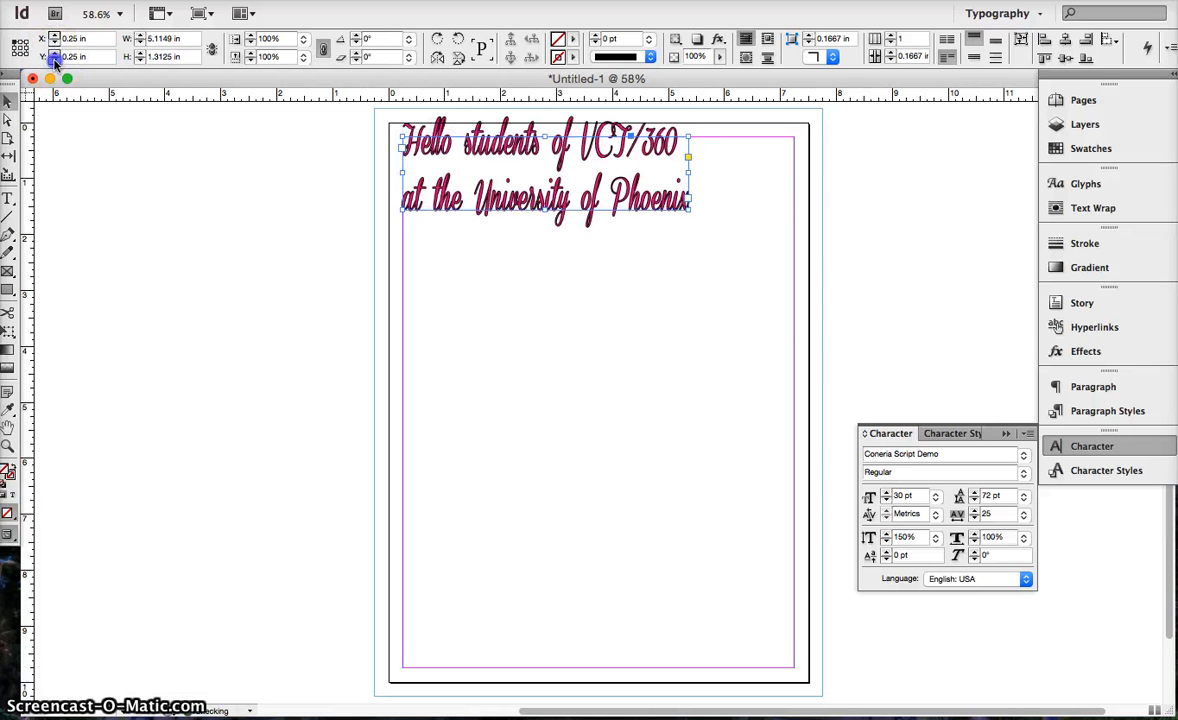
click(55, 60)
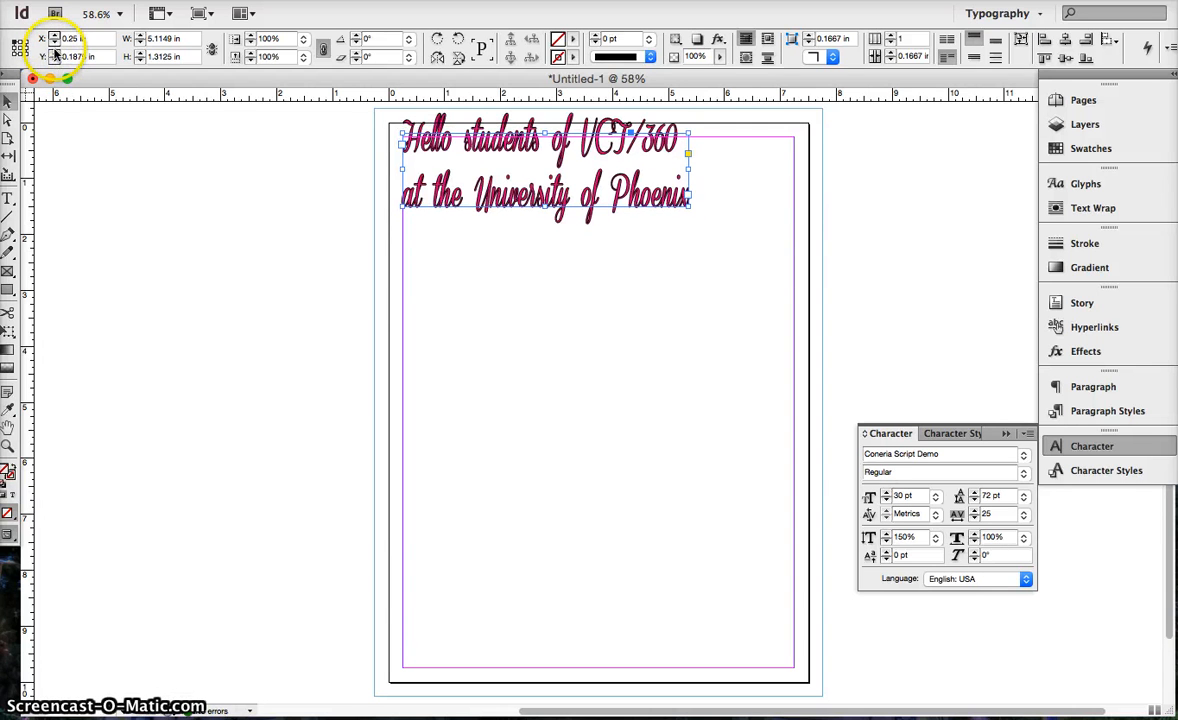
click(55, 53)
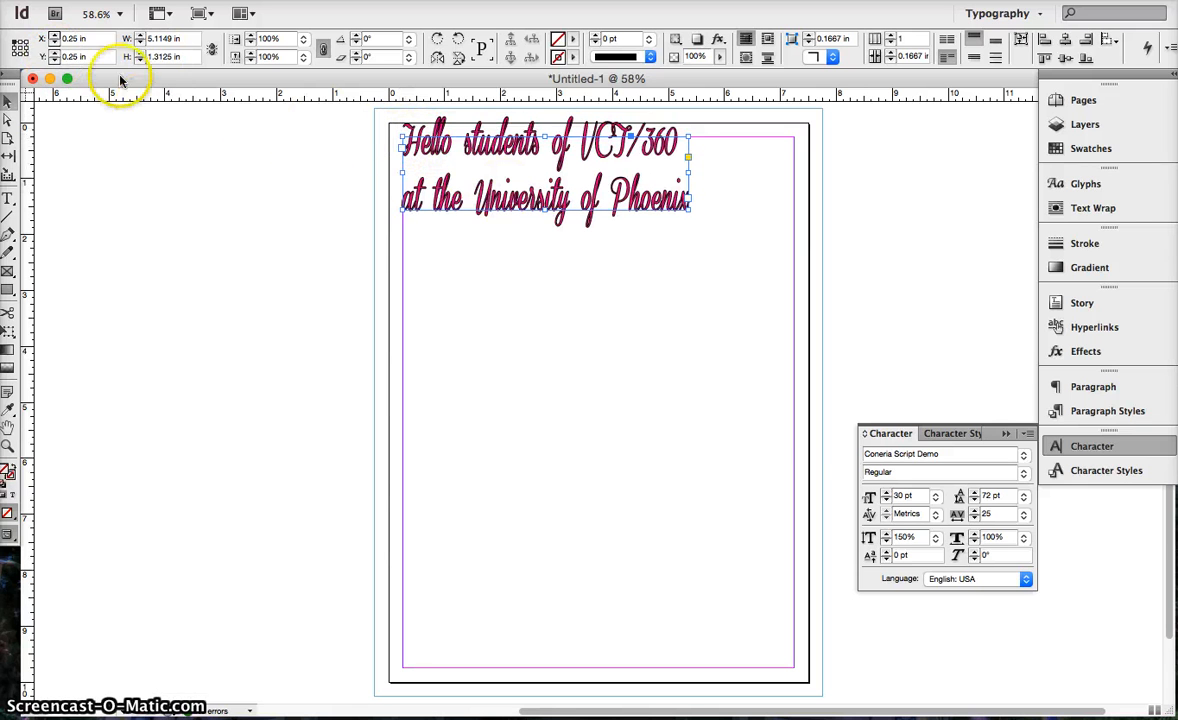
click(55, 54)
click(55, 54)
click(55, 54)
click(55, 54)
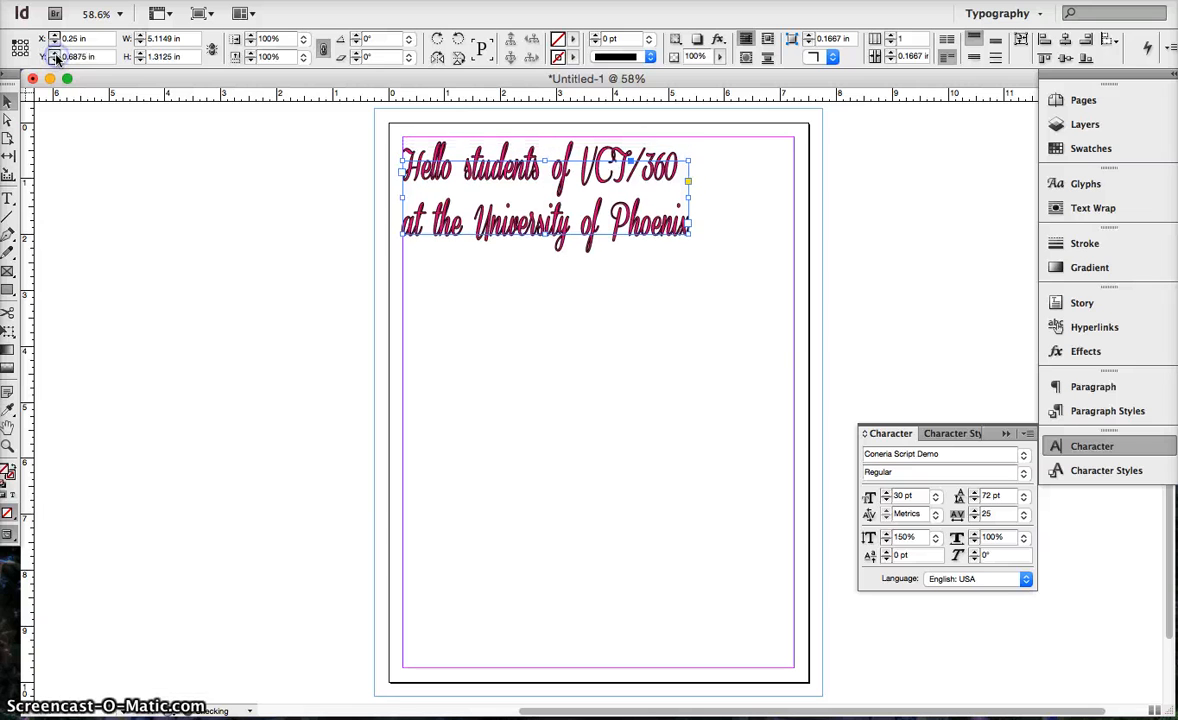
click(55, 54)
click(55, 54)
click(55, 54)
click(55, 54)
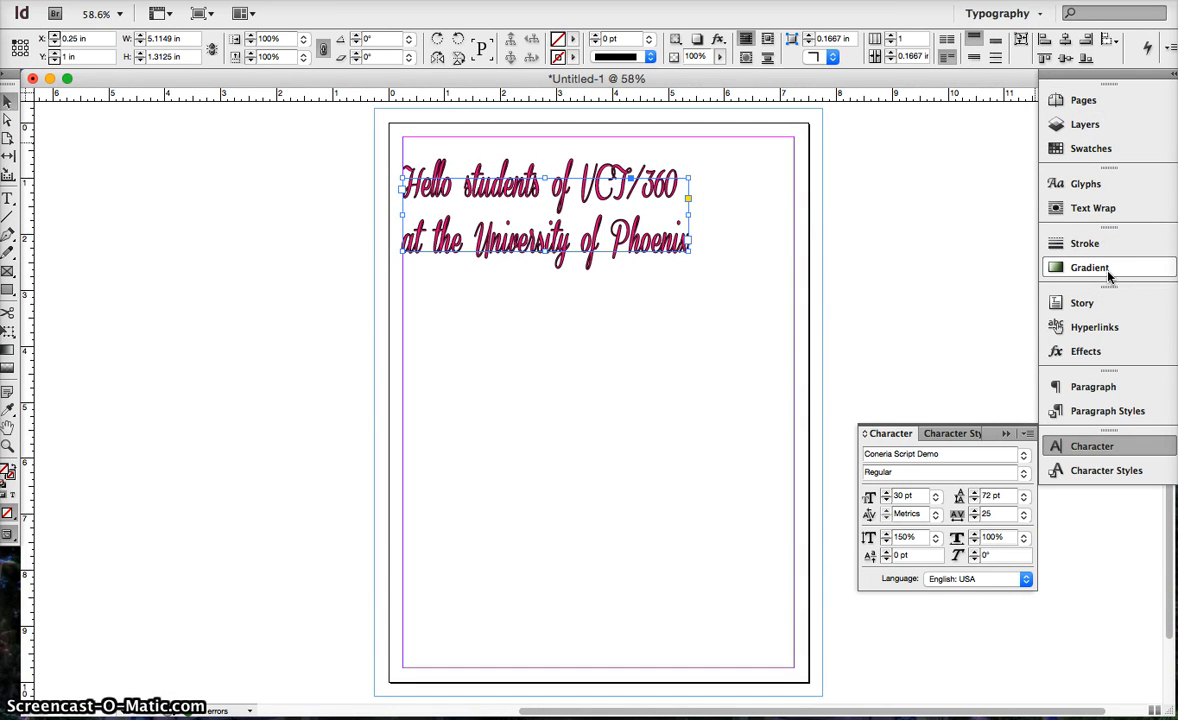
click(584, 216)
click(79, 334)
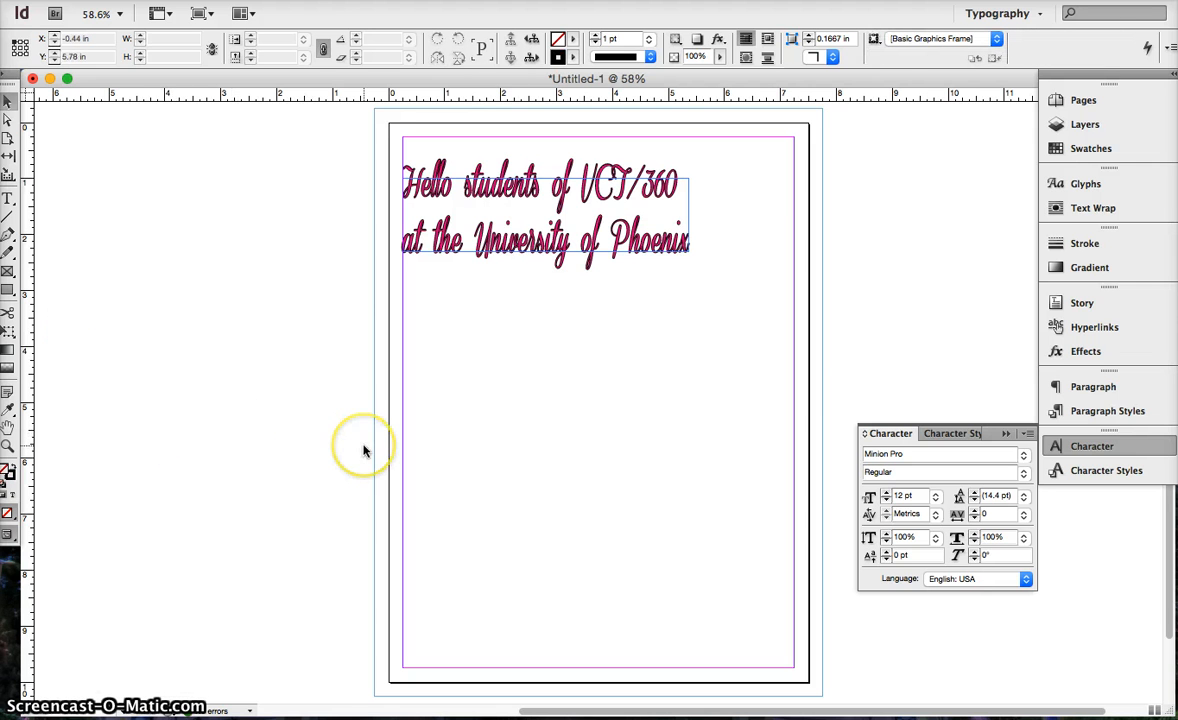
Add two new pages to the document to form the 2-3 spread, and select page 3.
click(1059, 104)
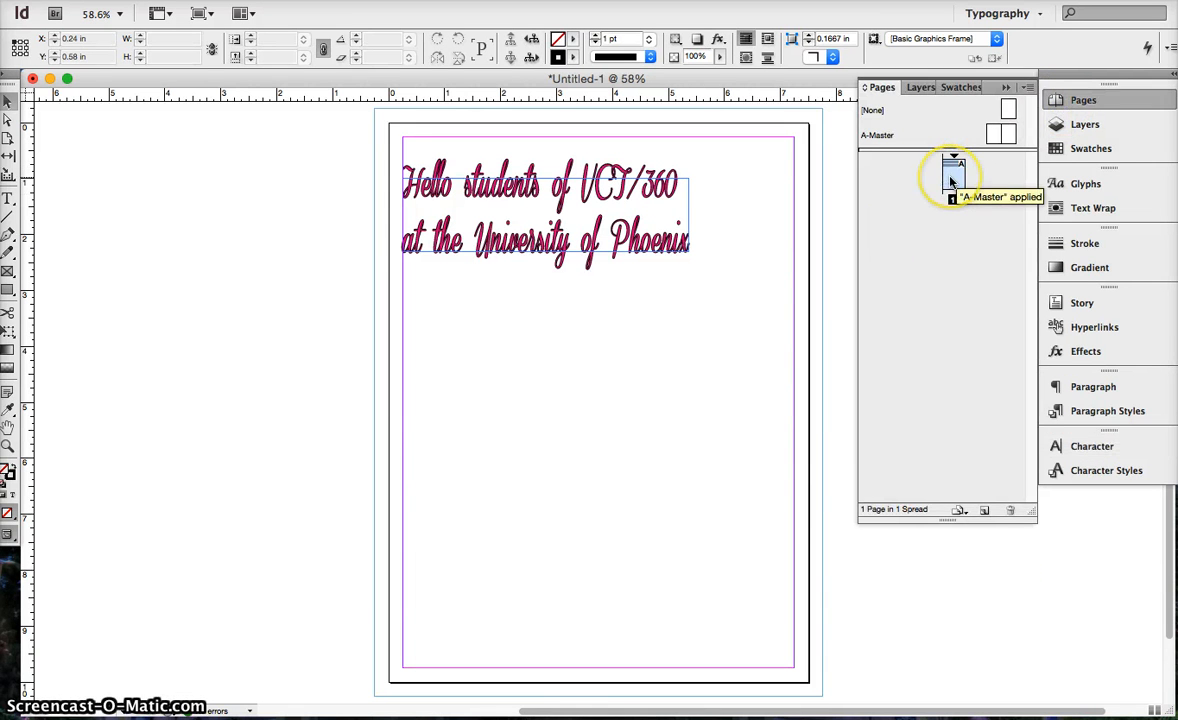
click(981, 511)
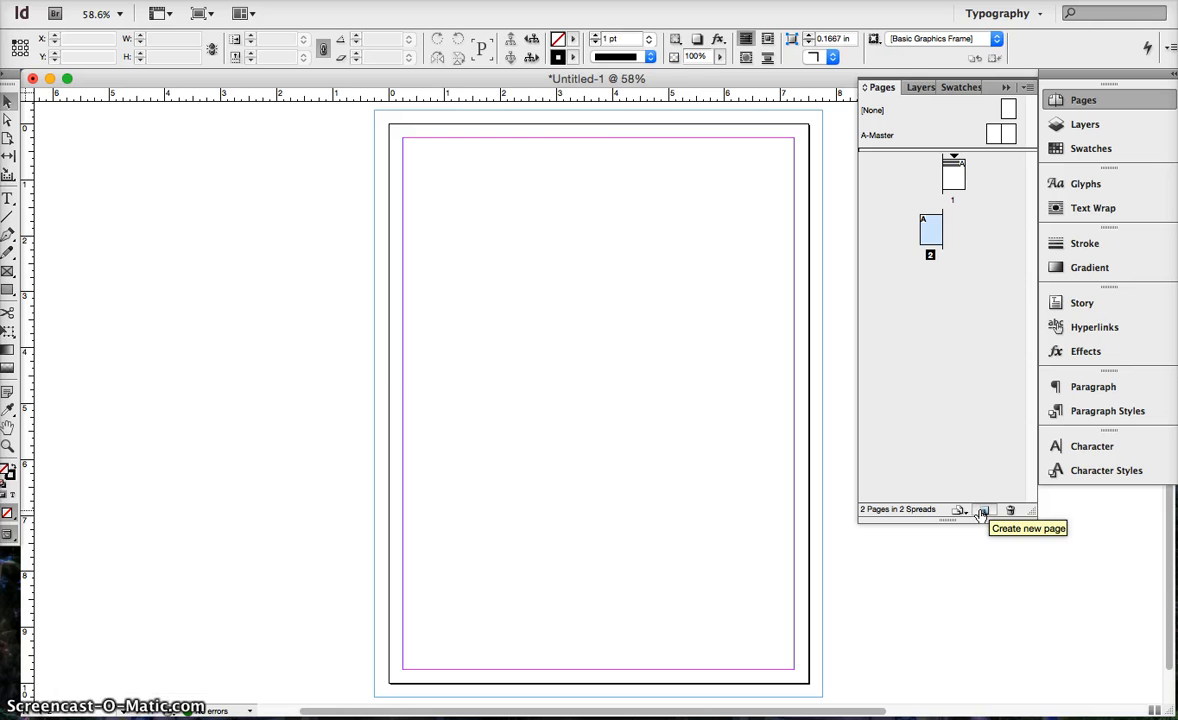
click(980, 511)
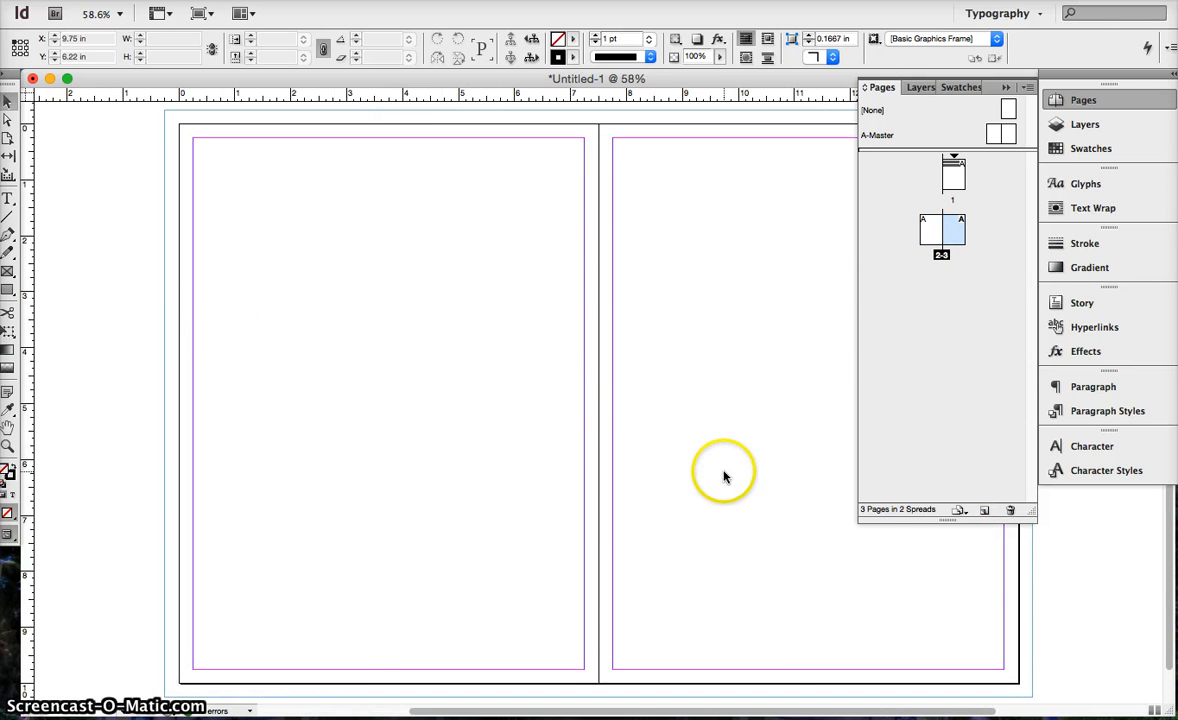
click(930, 230)
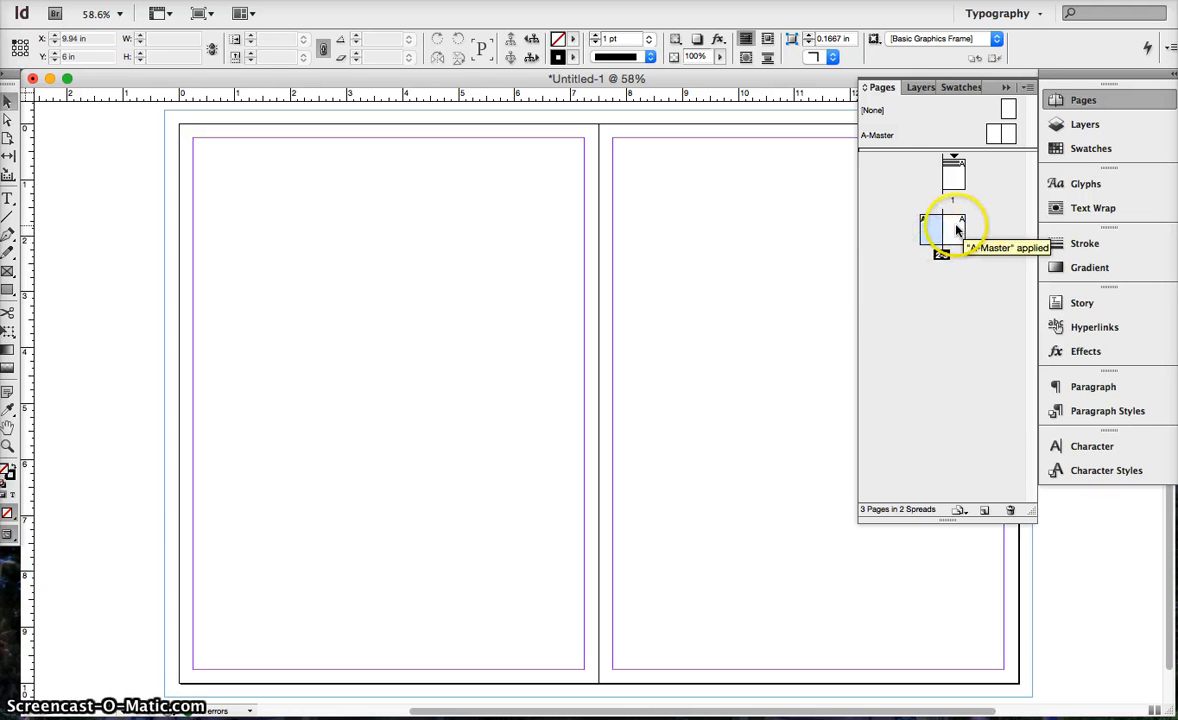
click(945, 234)
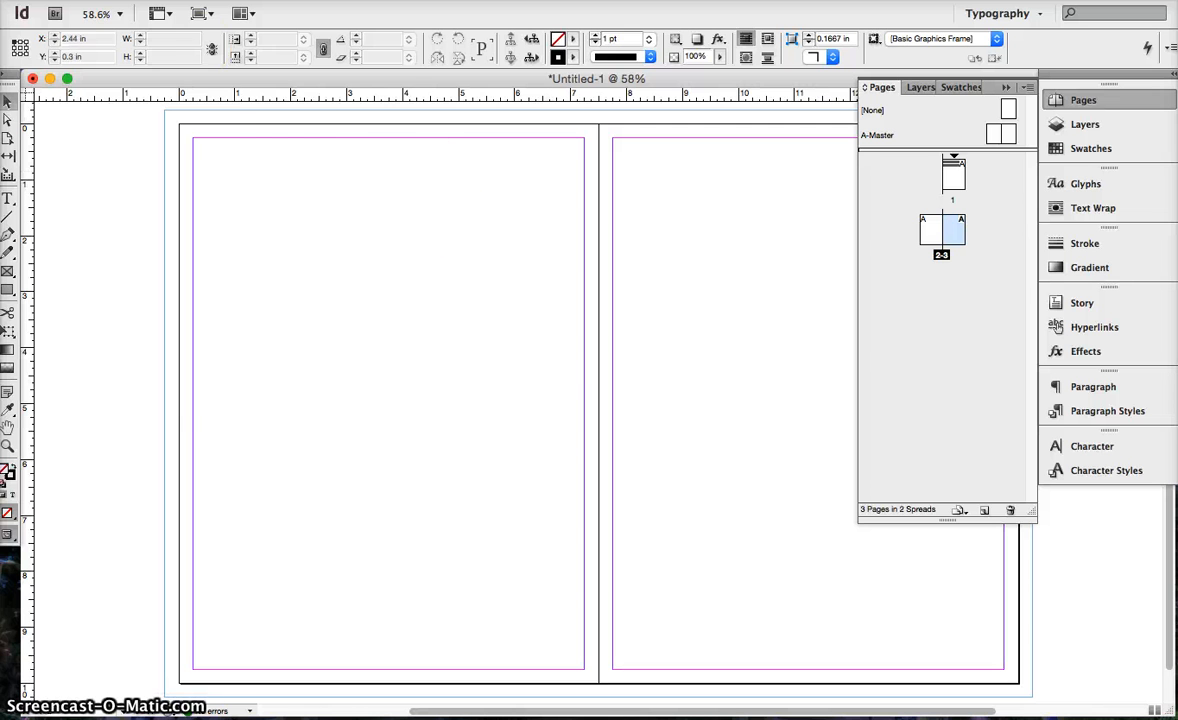
Open the recent document UoPX Magazine Example 1.indd, and examine its spreads at 12.5% zoom, starting from page 1.
click(62, 1)
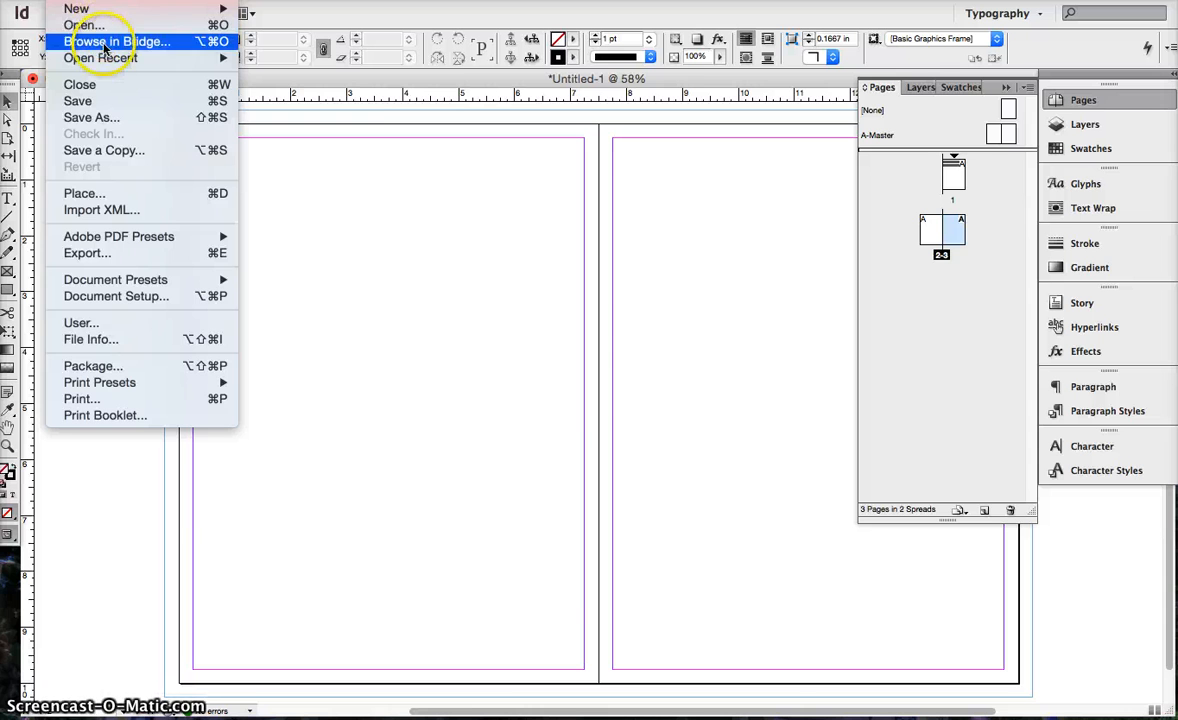
mouse_move(130, 58)
click(289, 74)
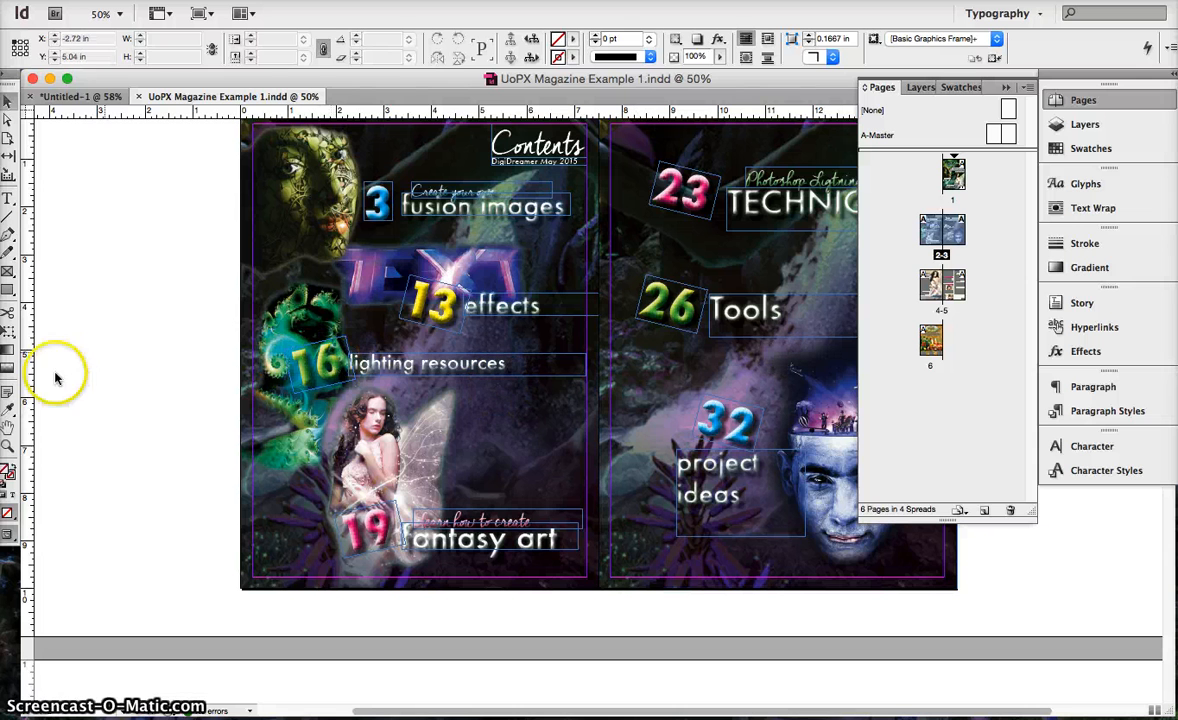
click(495, 440)
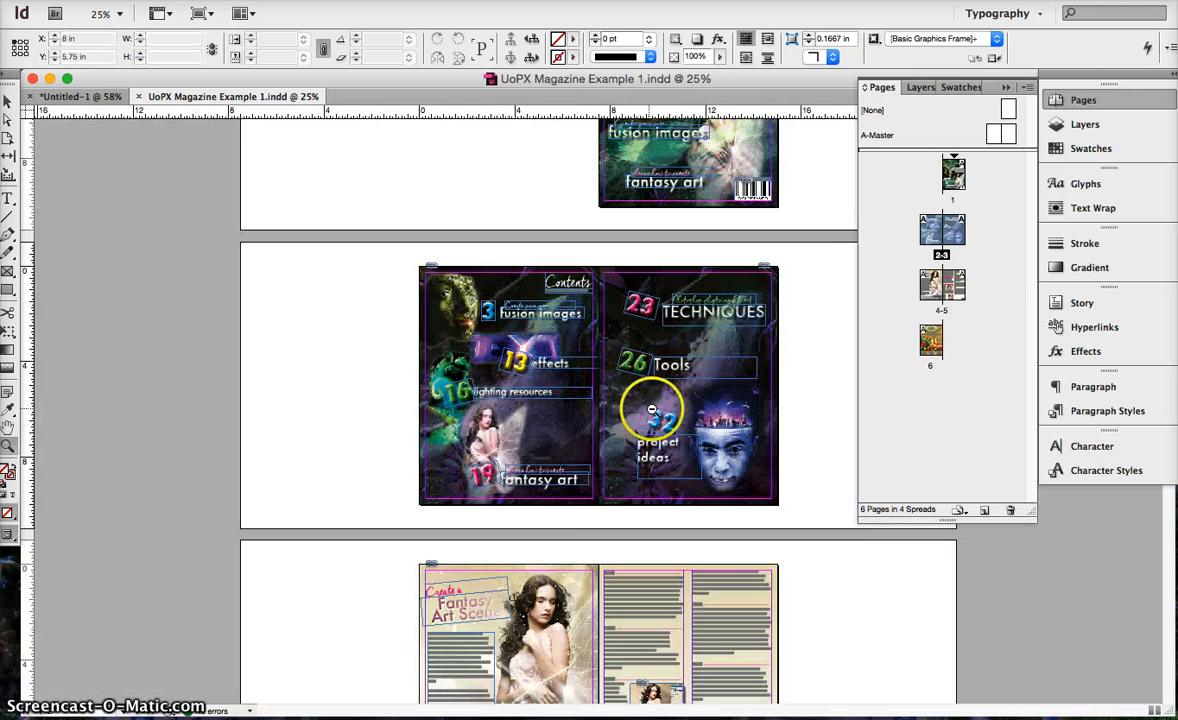
click(651, 409)
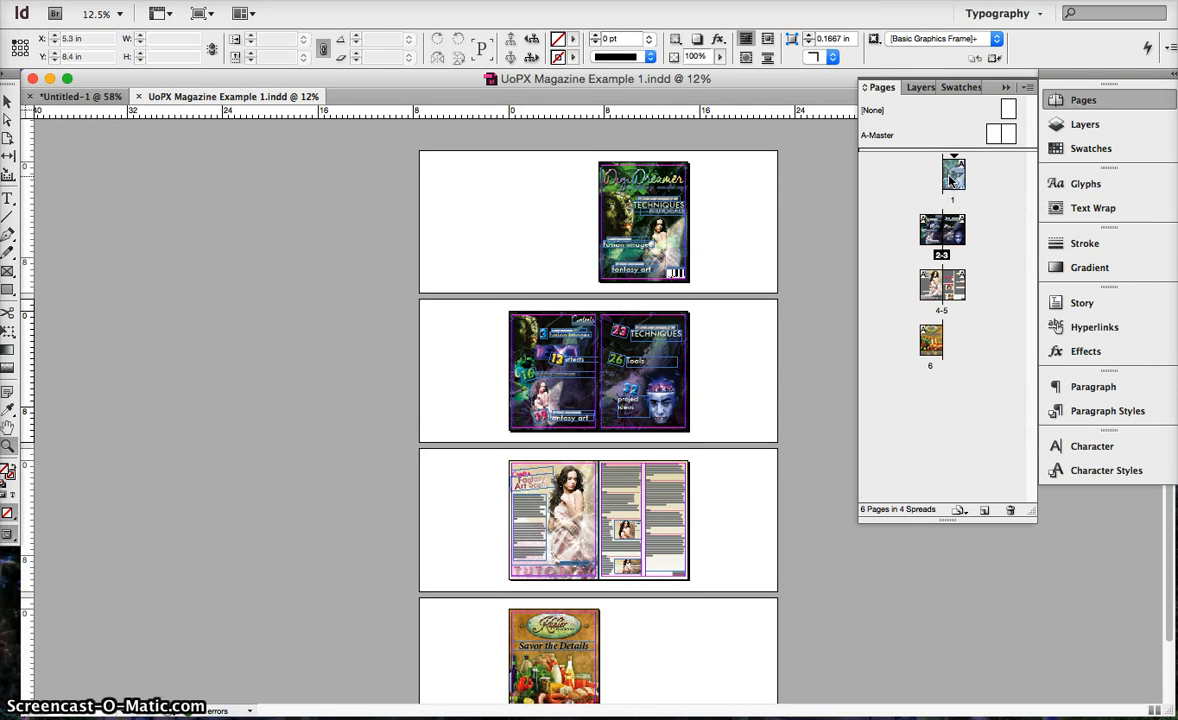
click(669, 211)
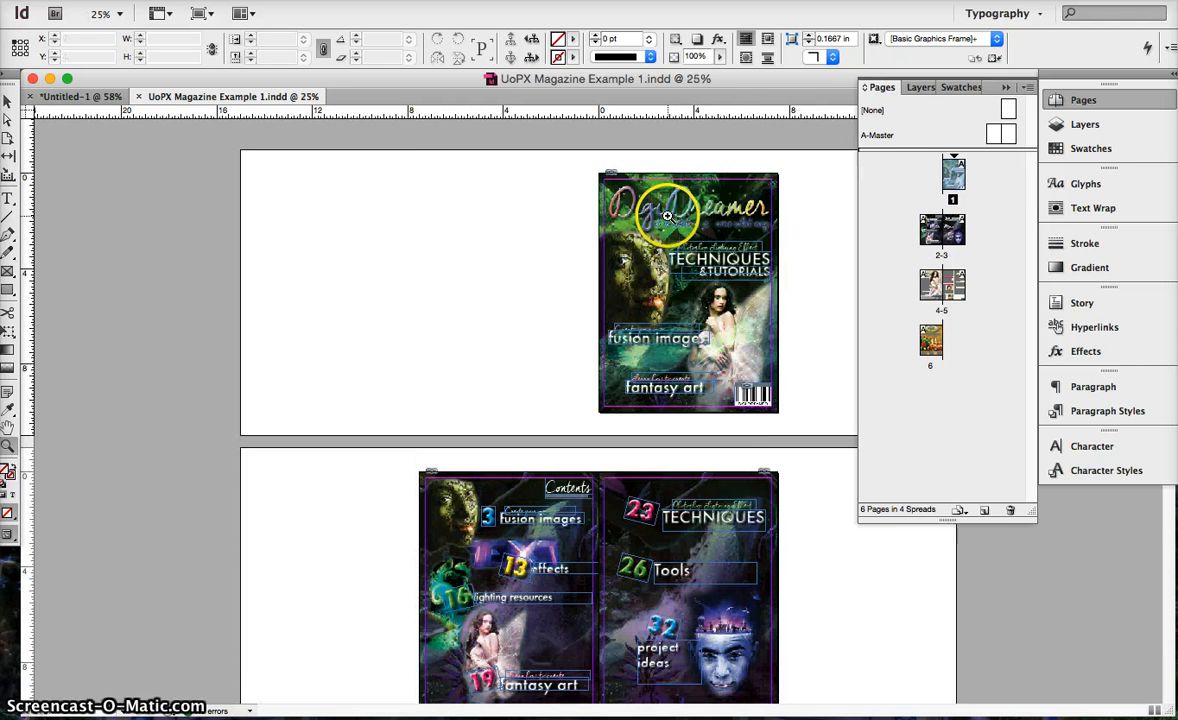
Examine the front cover and the start of the 2-3 spread at 50% zoom, and return to page 1.
click(667, 216)
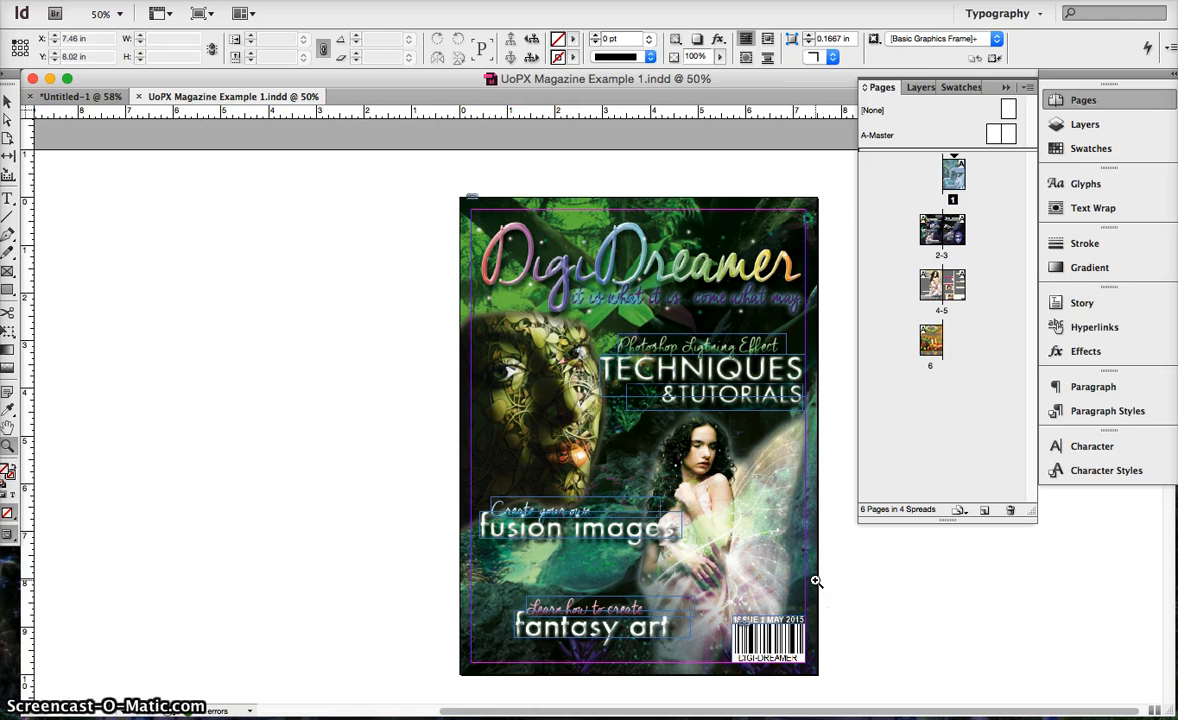
scroll(816, 581, down, 3)
scroll(816, 581, down, 9)
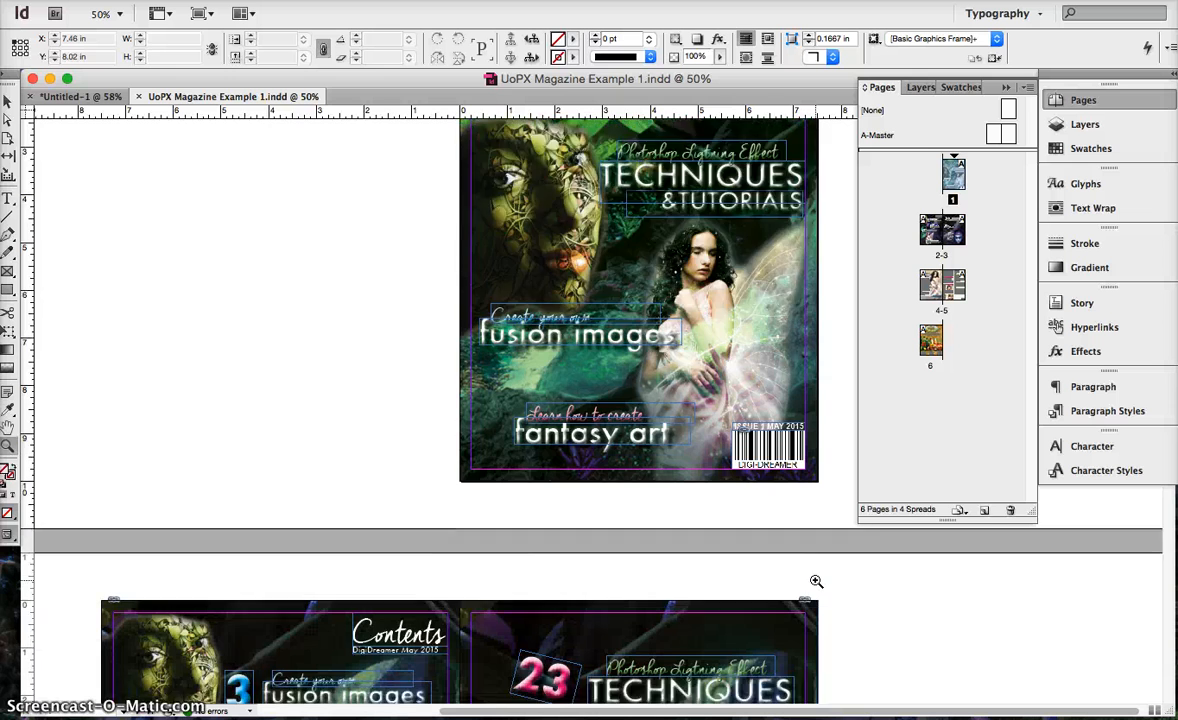
scroll(816, 581, down, 2)
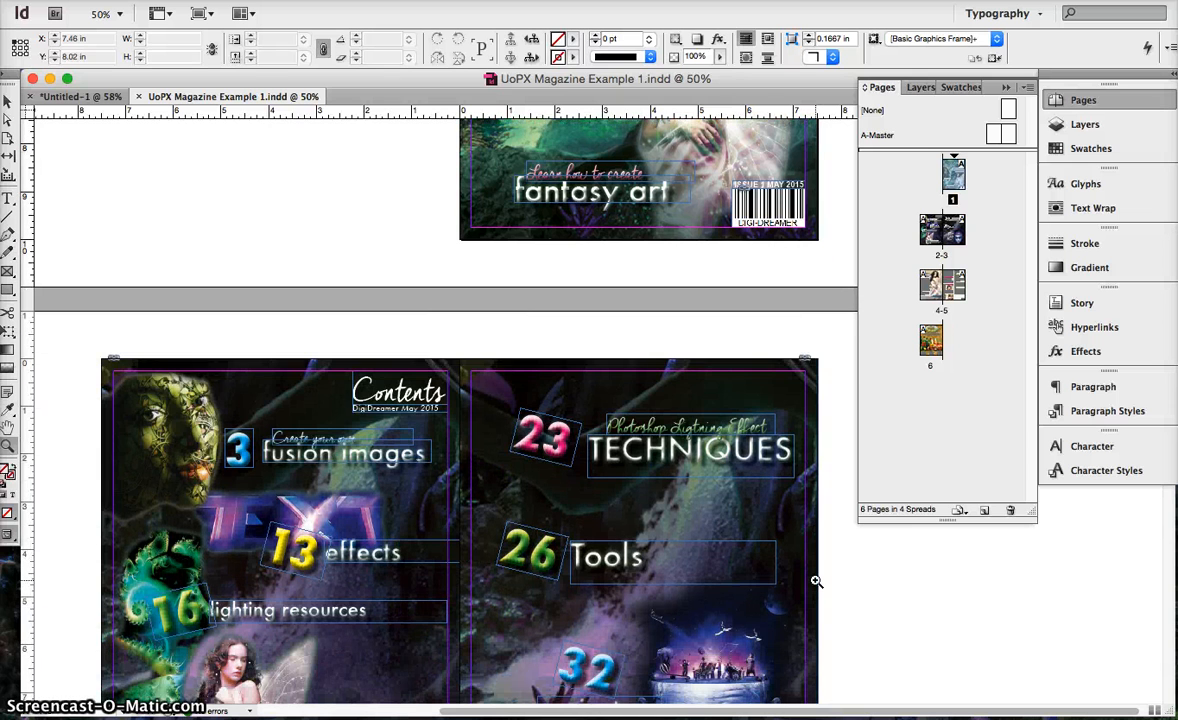
double_click(955, 175)
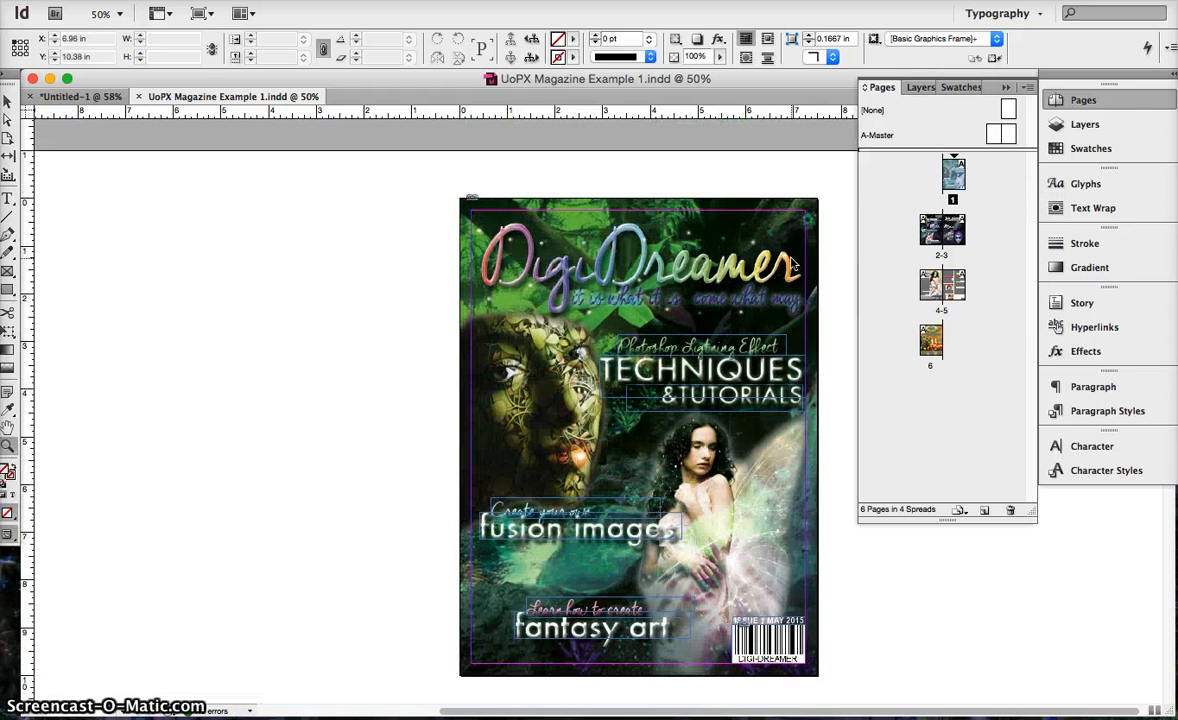
Examine the 2-3 contents spread, the 4-5 tutorial spread and the back cover on page 6.
scroll(792, 262, down, 20)
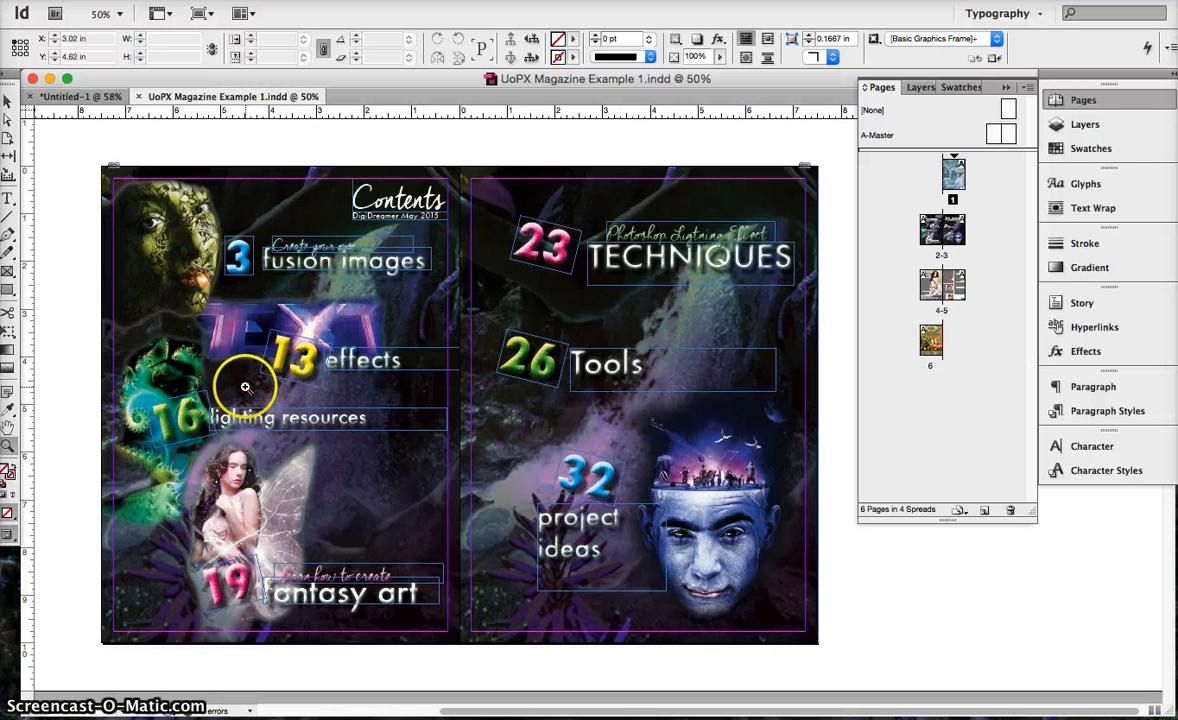
scroll(607, 573, down, 10)
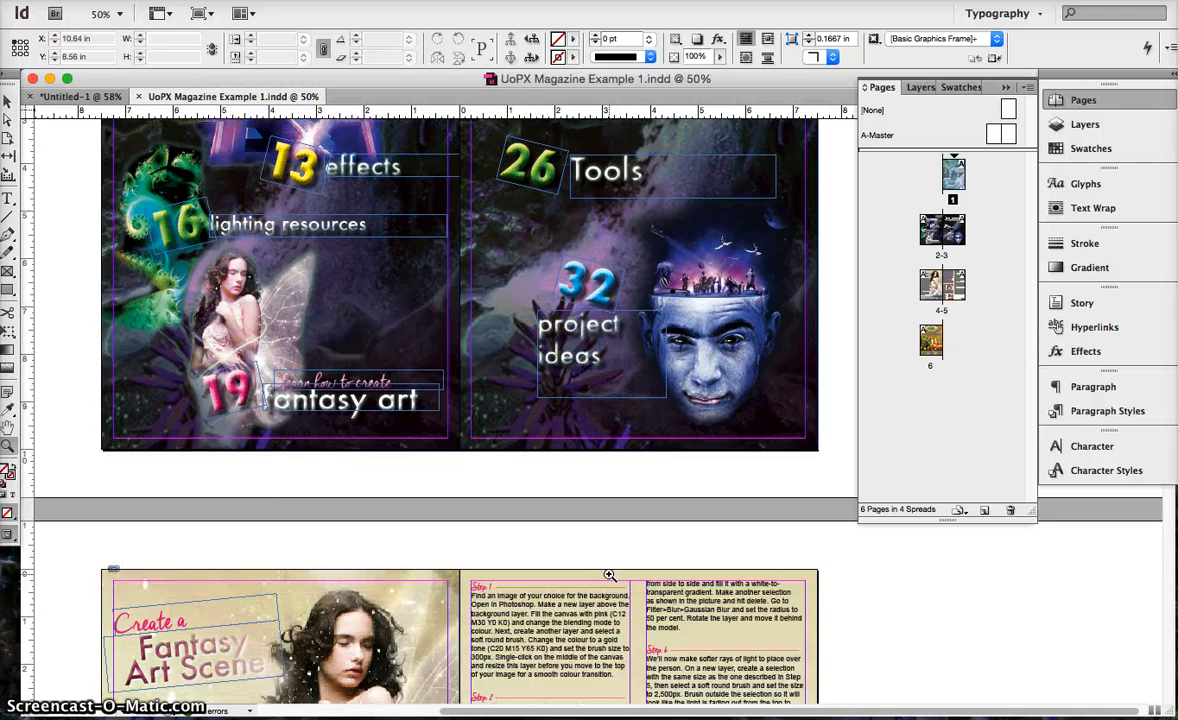
scroll(609, 574, down, 6)
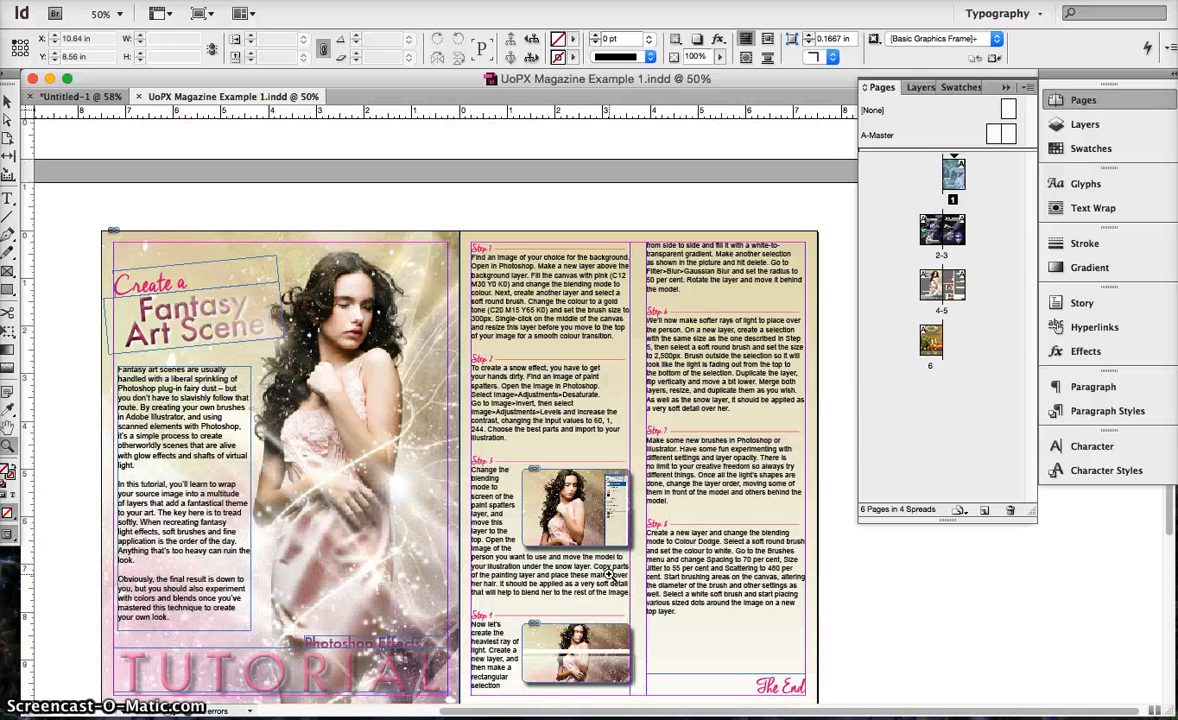
scroll(609, 574, down, 3)
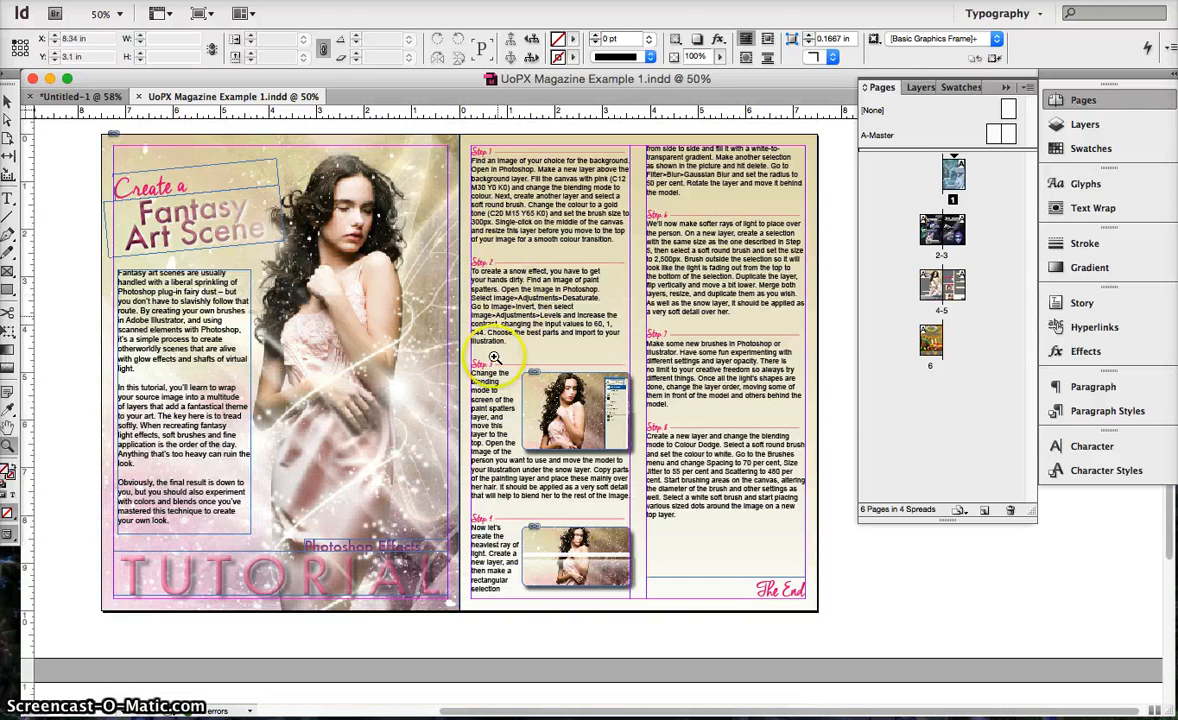
scroll(390, 465, down, 5)
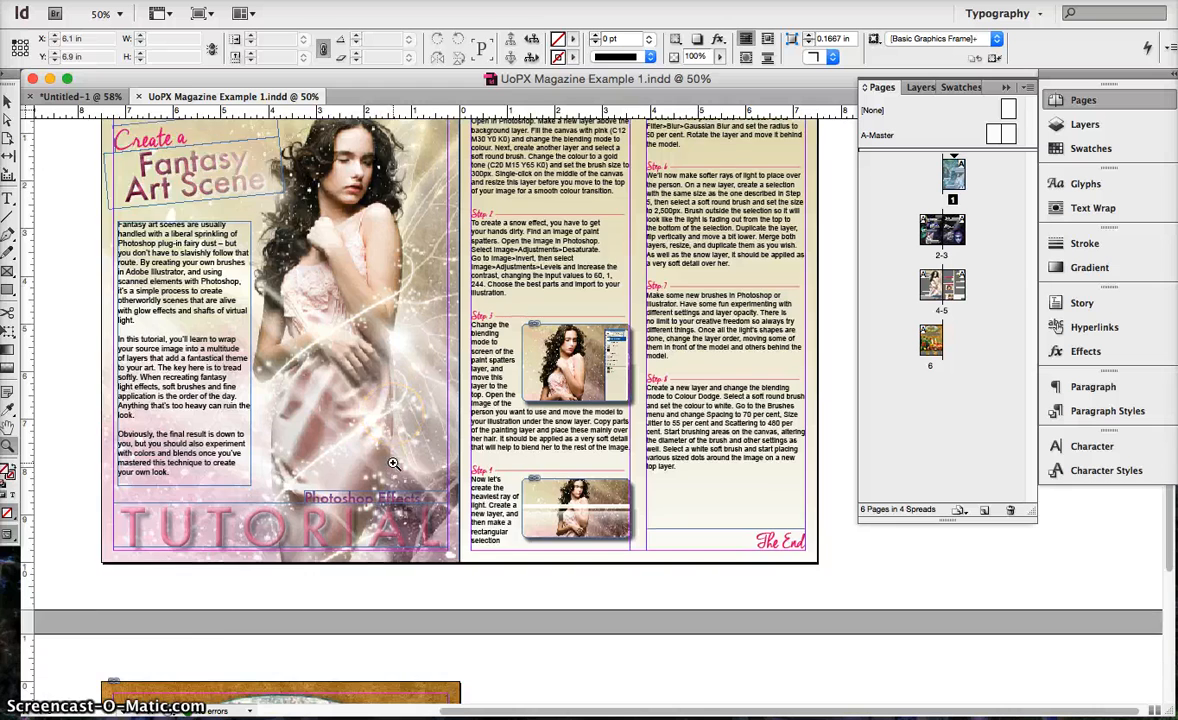
scroll(393, 463, down, 13)
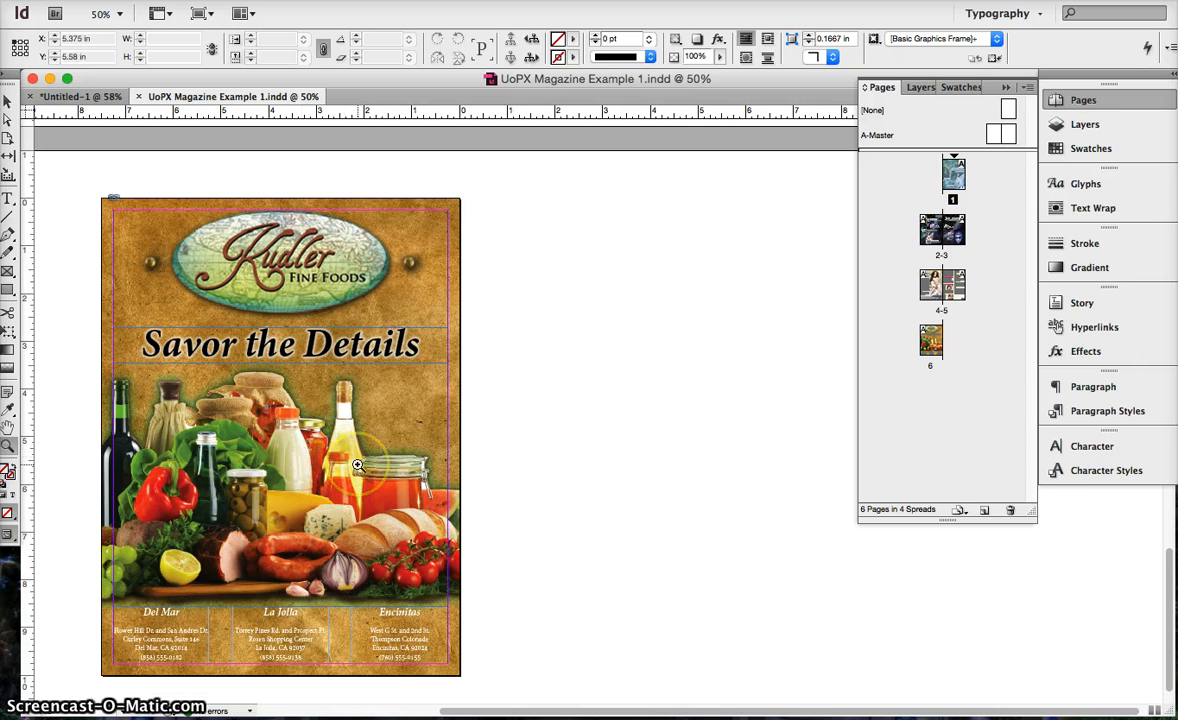
scroll(358, 465, left, 5)
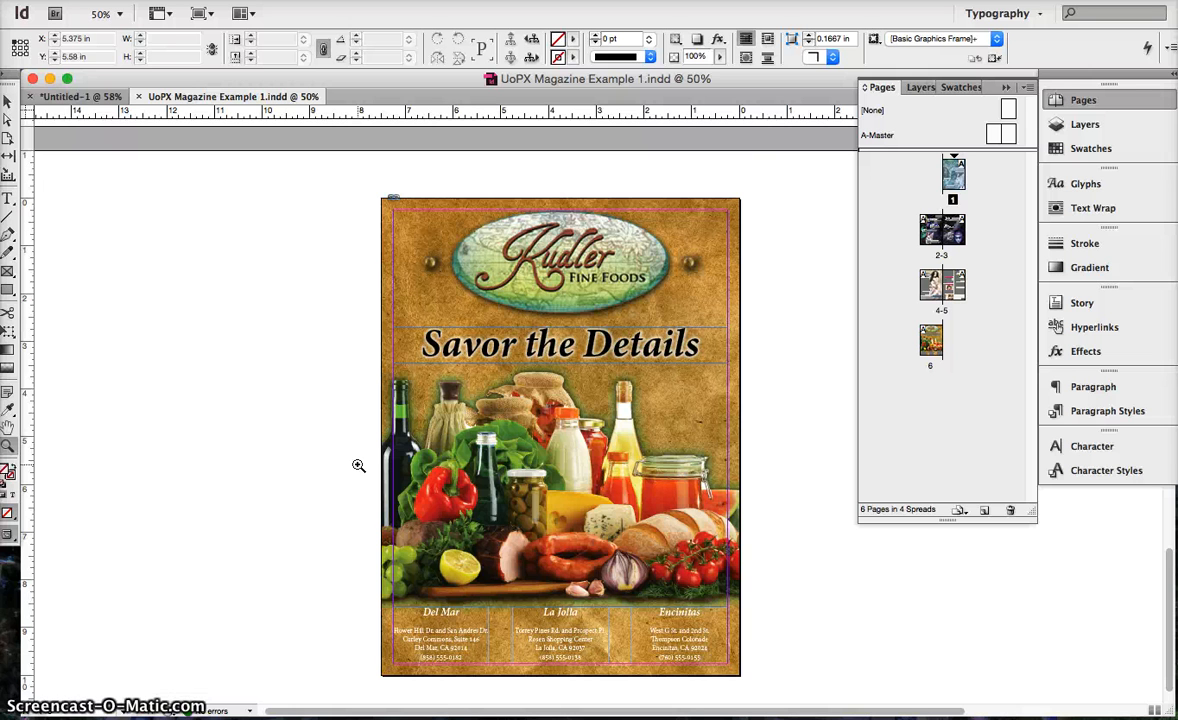
scroll(358, 465, right, 5)
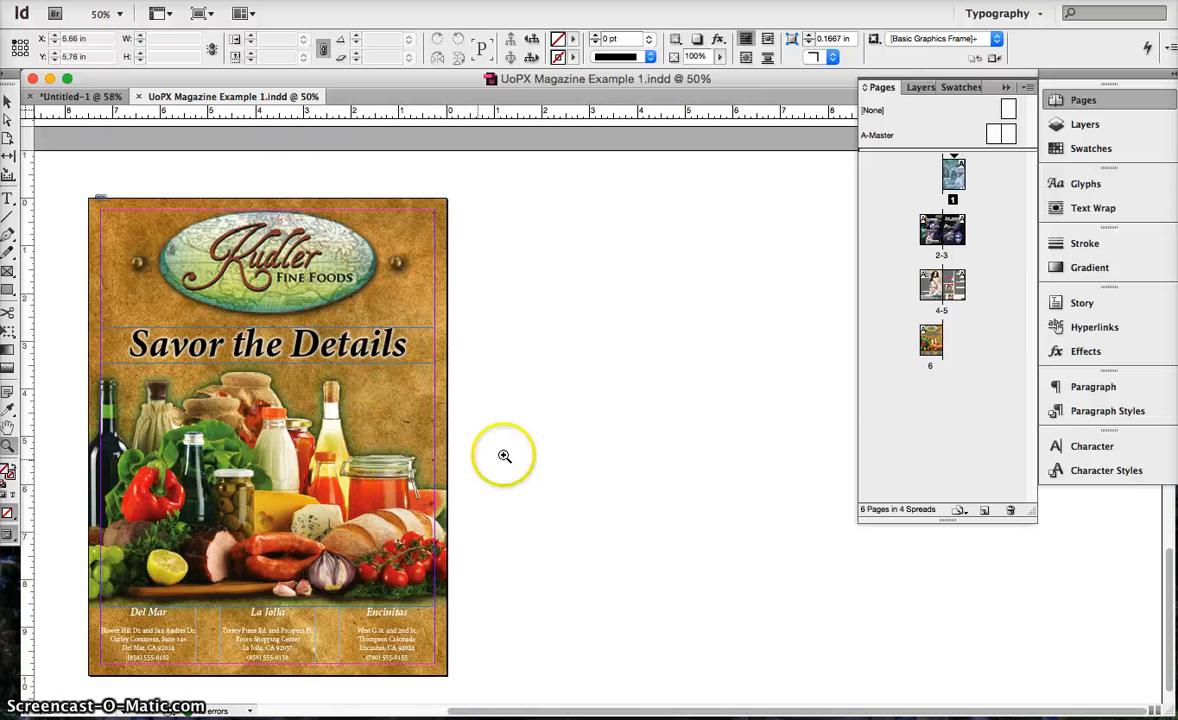
Review the magazine's spreads in reverse order, from the back cover on page 6 to the front cover.
scroll(599, 386, up, 10)
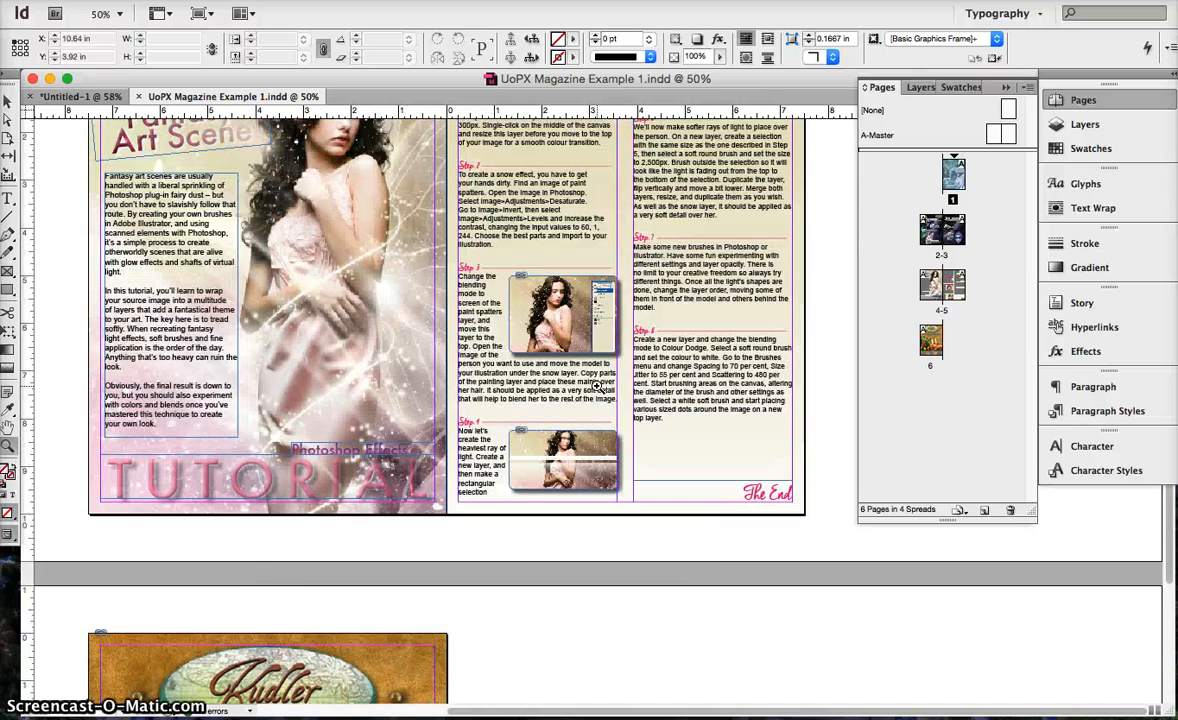
scroll(597, 387, up, 10)
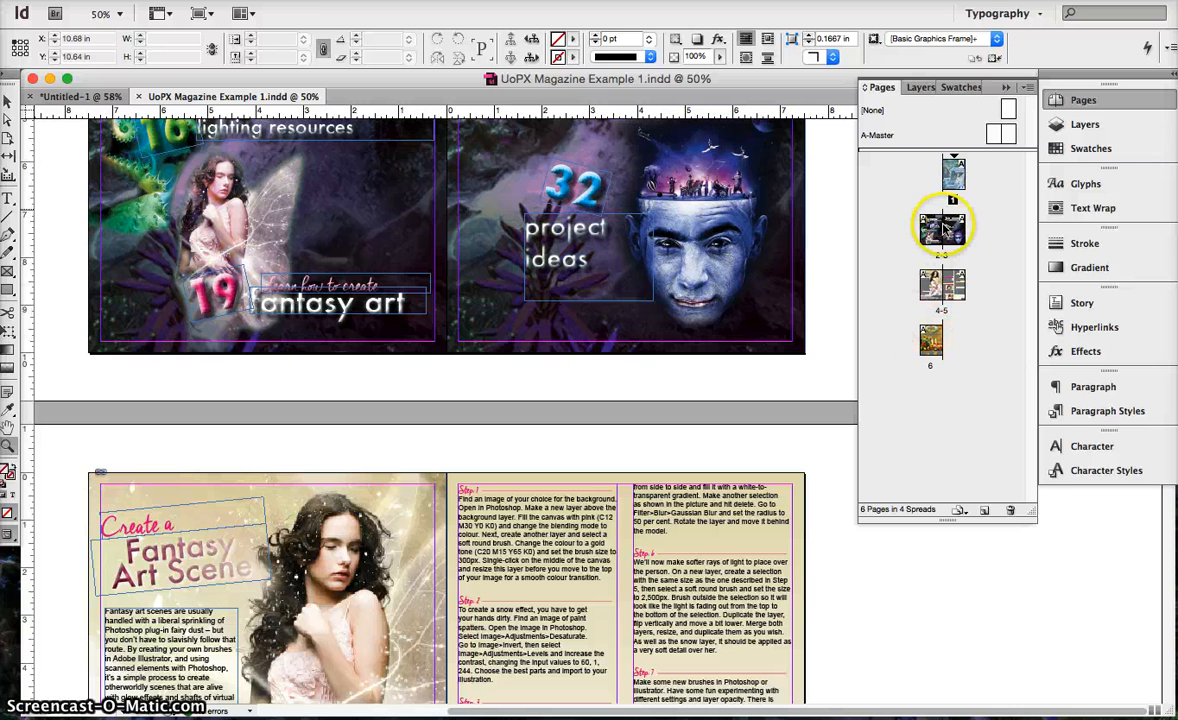
scroll(505, 312, up, 3)
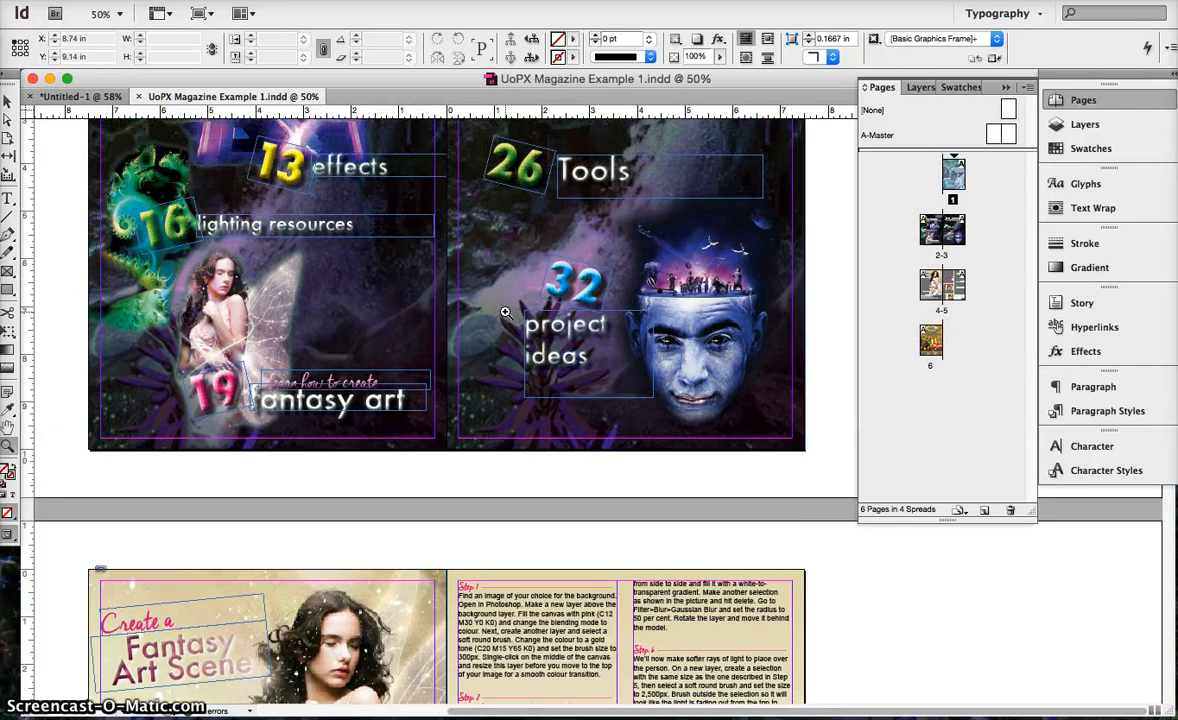
scroll(505, 312, up, 18)
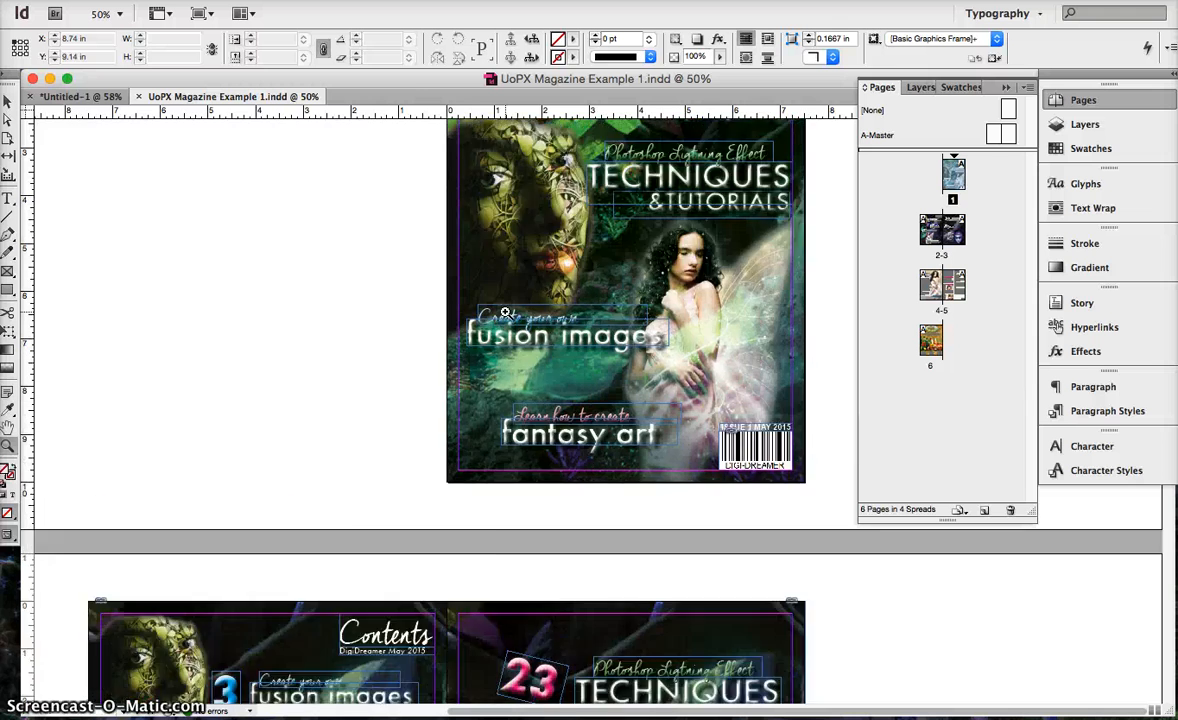
scroll(505, 312, up, 5)
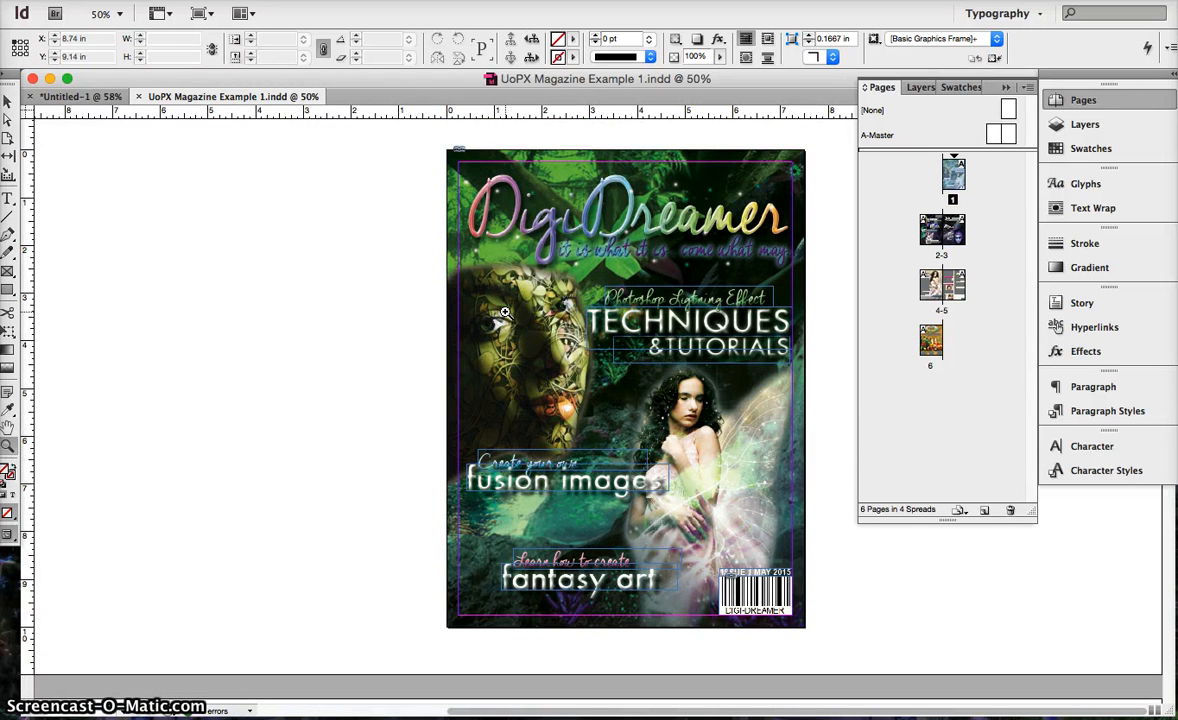